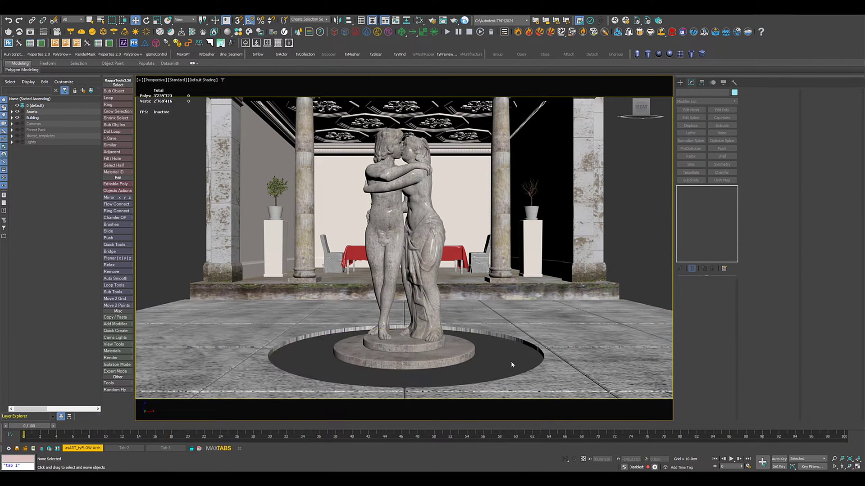
Create a tyFlow object beside the statue's base and set its X and Y position to 0
{"action": "left_click", "coordinate": [259, 55]}
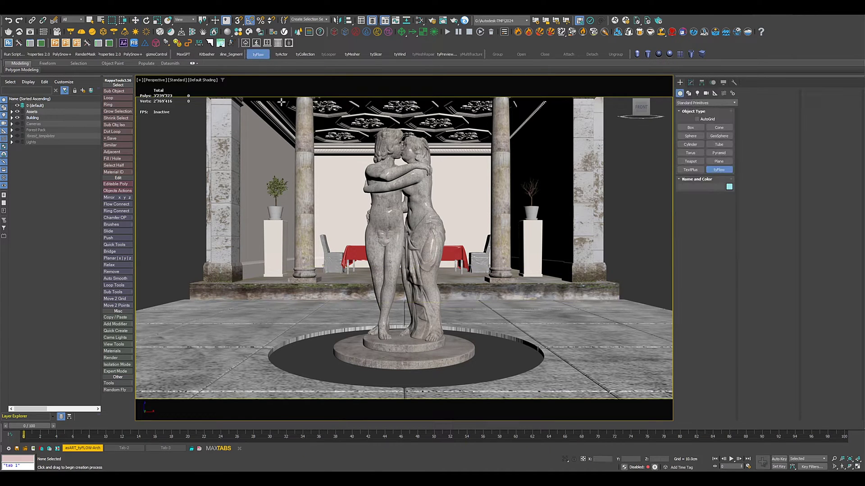
{"action": "left_click_drag", "start_coordinate": [496, 356], "coordinate": [512, 367]}
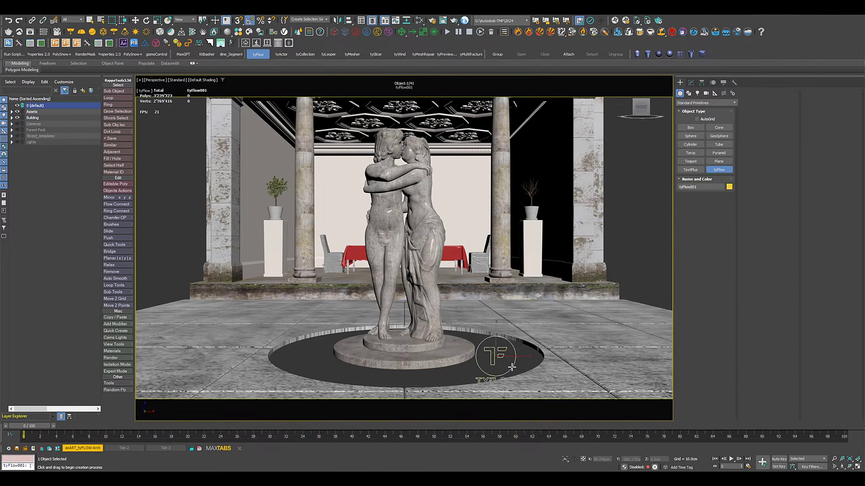
{"action": "key", "text": "w"}
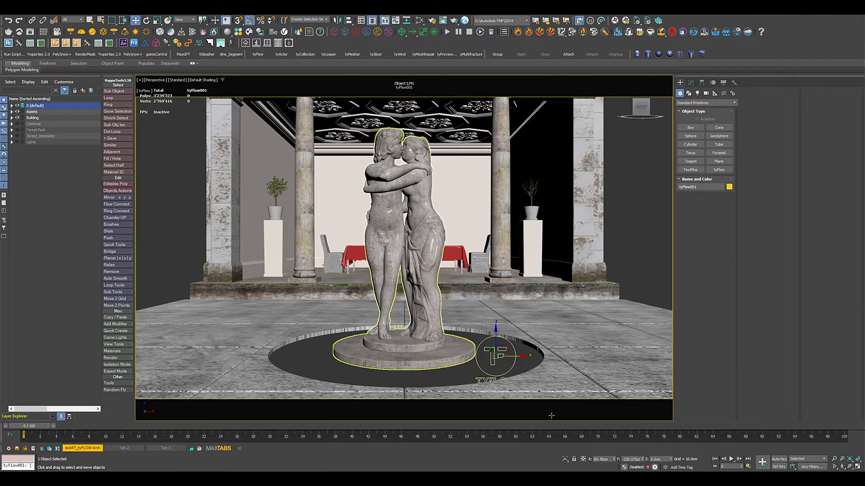
{"action": "right_click", "coordinate": [615, 460]}
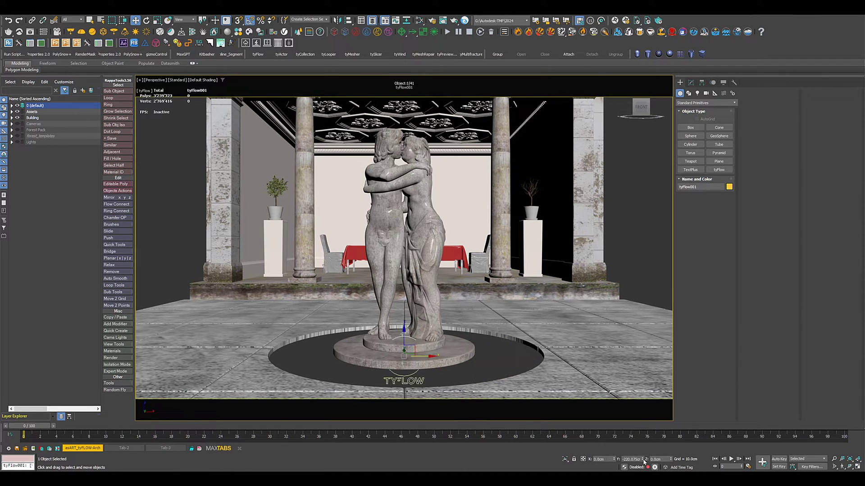
{"action": "right_click", "coordinate": [643, 460]}
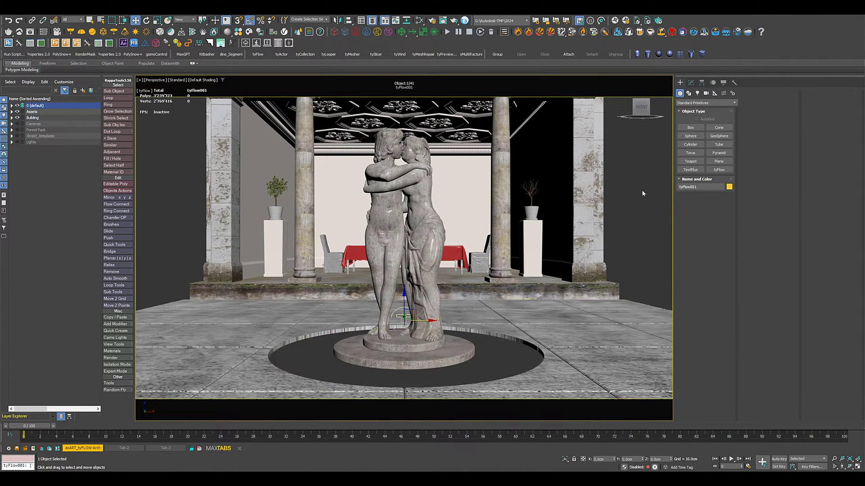
Open the tyFlow editor for the new object and load the Simple Ivy Flow preset
{"action": "left_click", "coordinate": [692, 83]}
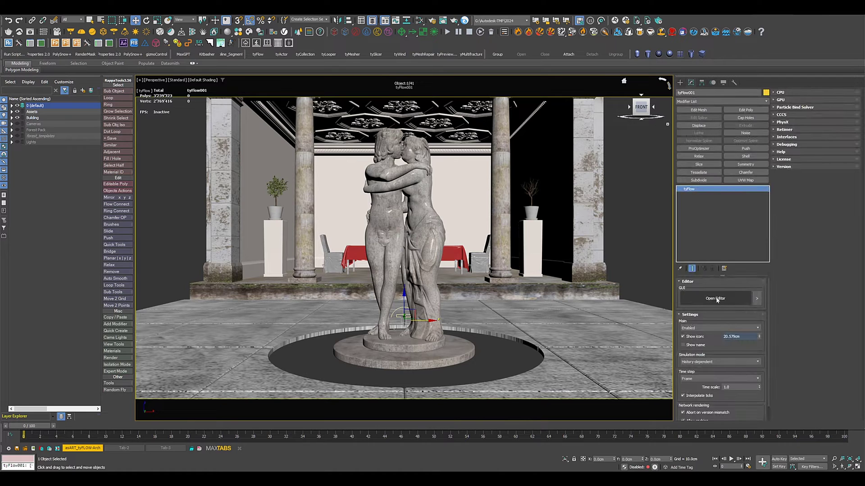
{"action": "left_click", "coordinate": [715, 298]}
{"action": "left_click_drag", "start_coordinate": [386, 113], "coordinate": [428, 108]}
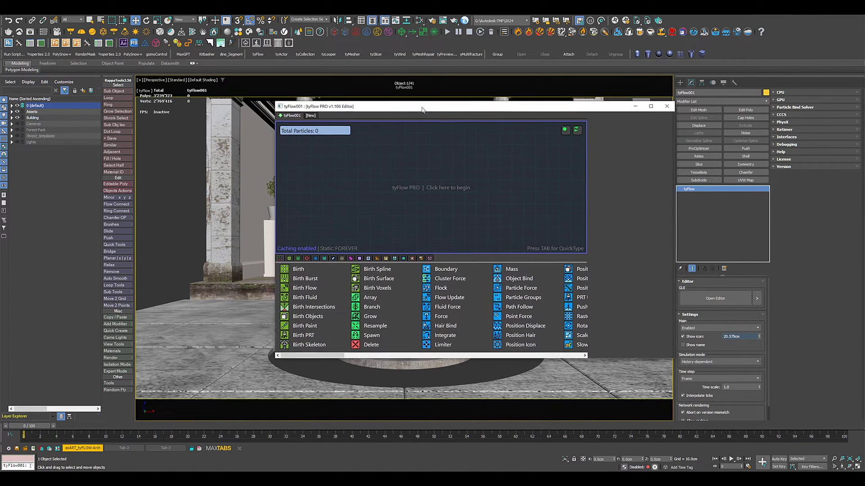
{"action": "right_click", "coordinate": [386, 140]}
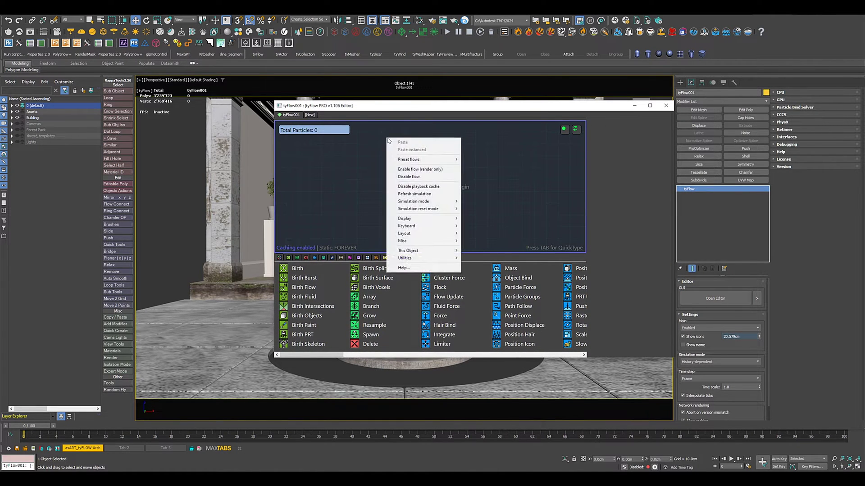
{"action": "mouse_move", "coordinate": [414, 162]}
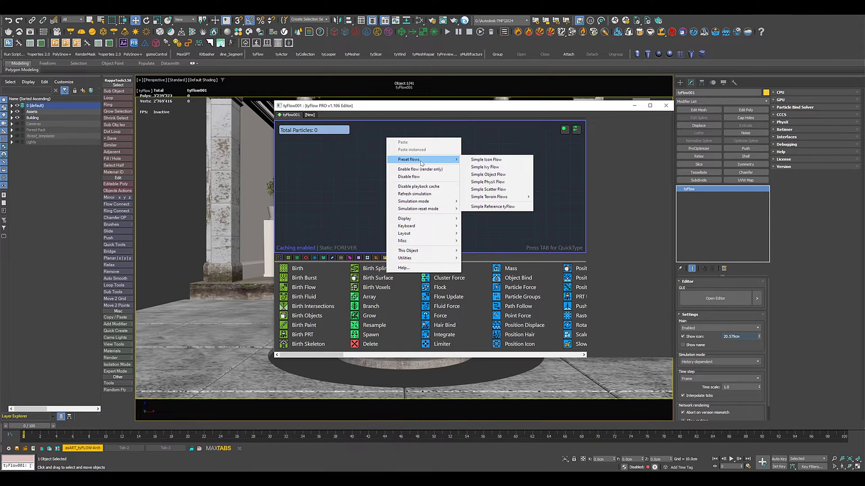
{"action": "left_click", "coordinate": [506, 169]}
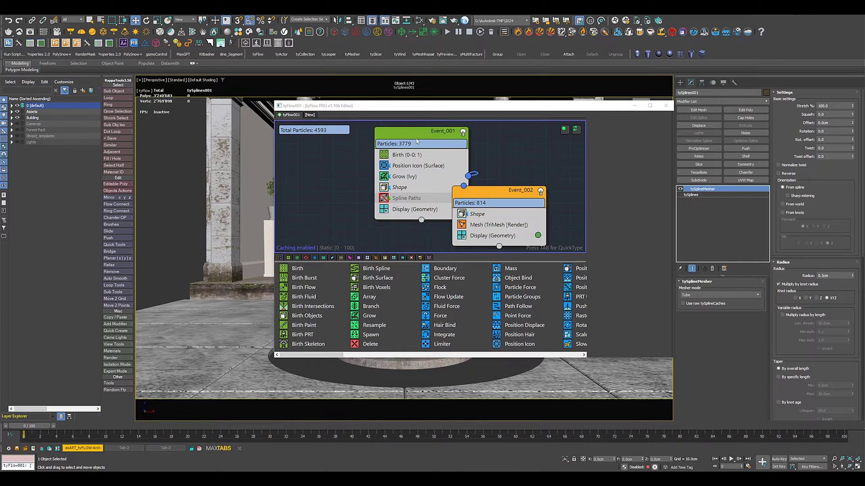
Place the two ivy events side by side, then narrow the editor window and move it clear of the scene
{"action": "left_click_drag", "start_coordinate": [418, 142], "coordinate": [343, 148]}
{"action": "mouse_move", "coordinate": [387, 105]}
{"action": "left_mouse_down"}
{"action": "mouse_move", "coordinate": [411, 107]}
{"action": "mouse_move", "coordinate": [391, 108]}
{"action": "left_mouse_up"}
{"action": "left_click_drag", "start_coordinate": [490, 188], "coordinate": [447, 174]}
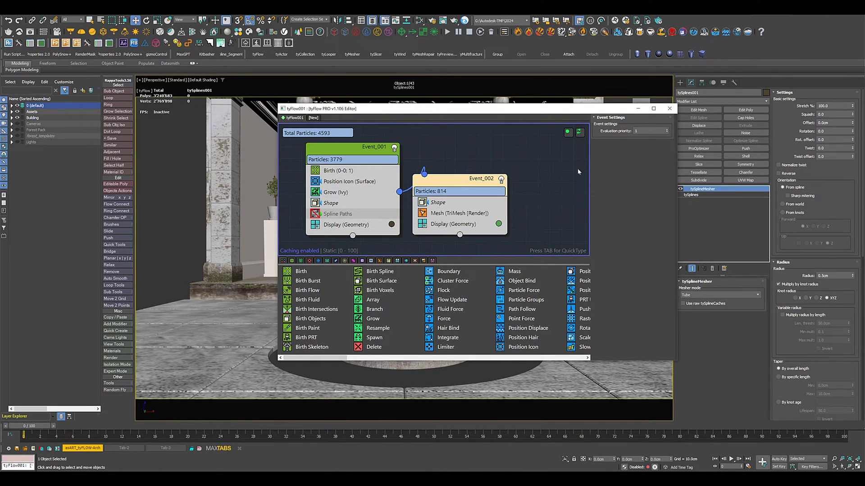
{"action": "left_click_drag", "start_coordinate": [677, 198], "coordinate": [611, 198]}
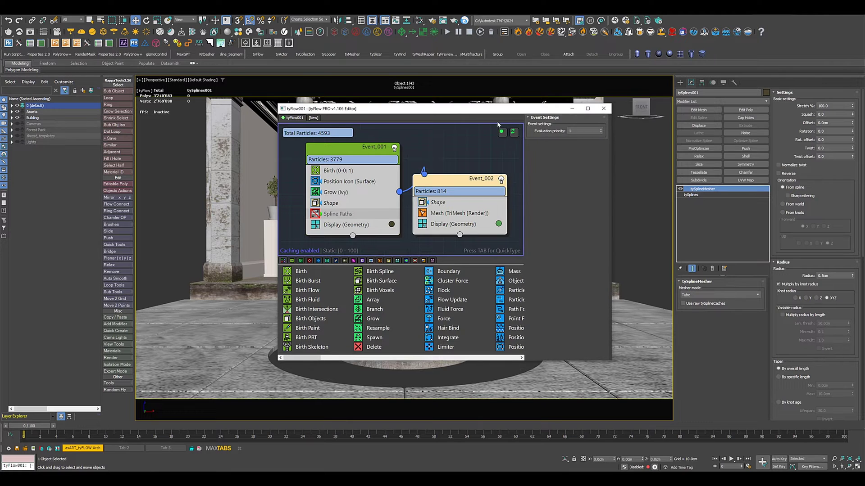
{"action": "left_click_drag", "start_coordinate": [498, 111], "coordinate": [554, 109]}
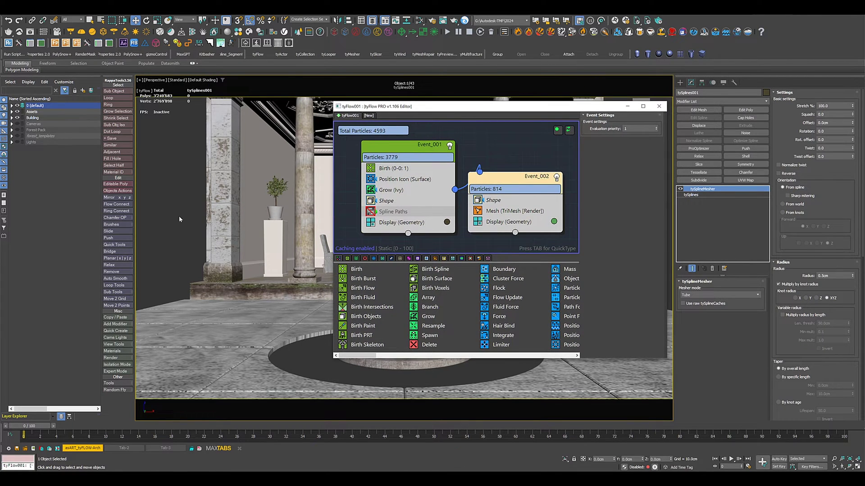
Hide the Assets and Building layers so only the ivy sphere and tyFlow icon show, and clear the selection
{"action": "left_click", "coordinate": [17, 111]}
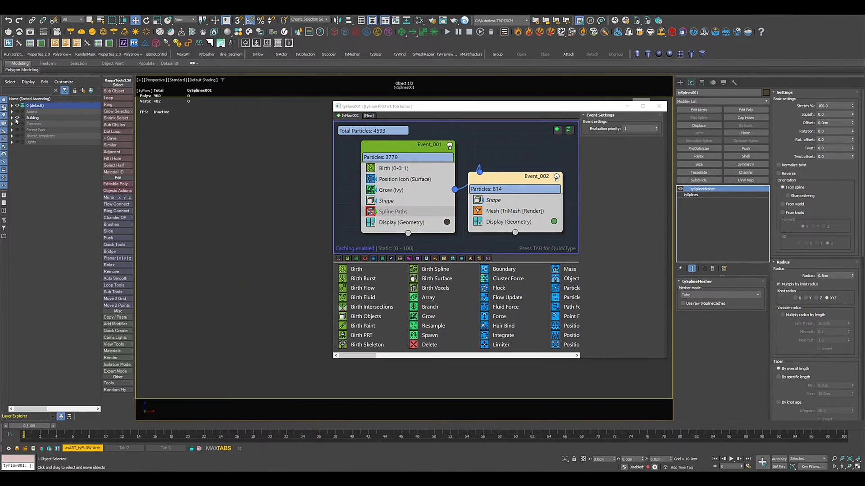
{"action": "left_click", "coordinate": [17, 118]}
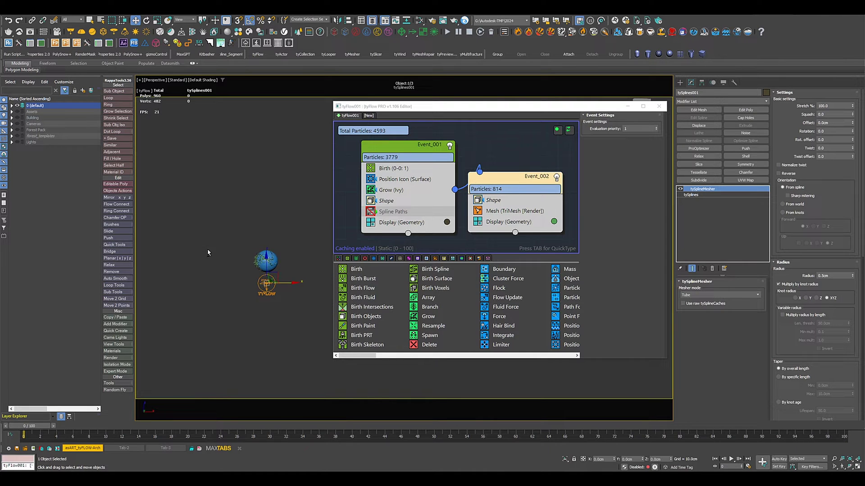
{"action": "scroll", "coordinate": [249, 274], "scroll_direction": "up", "scroll_amount": 6}
{"action": "middle_click_drag", "start_coordinate": [247, 273], "coordinate": [179, 271]}
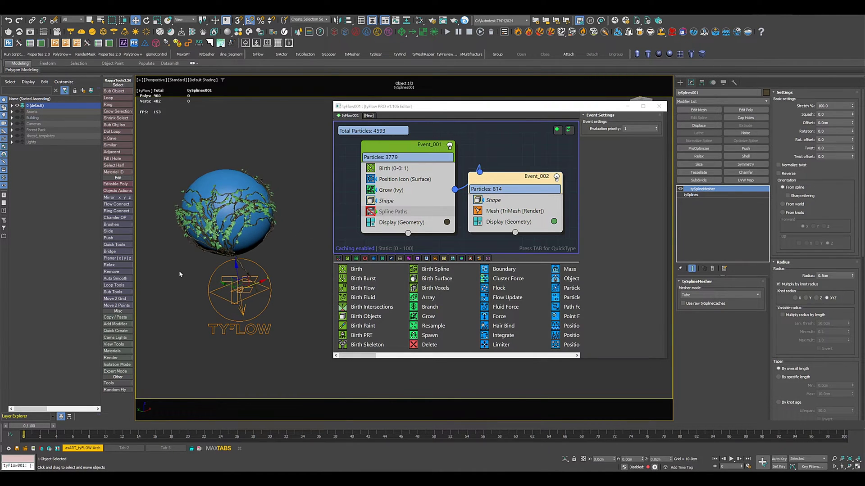
{"action": "left_click", "coordinate": [319, 203]}
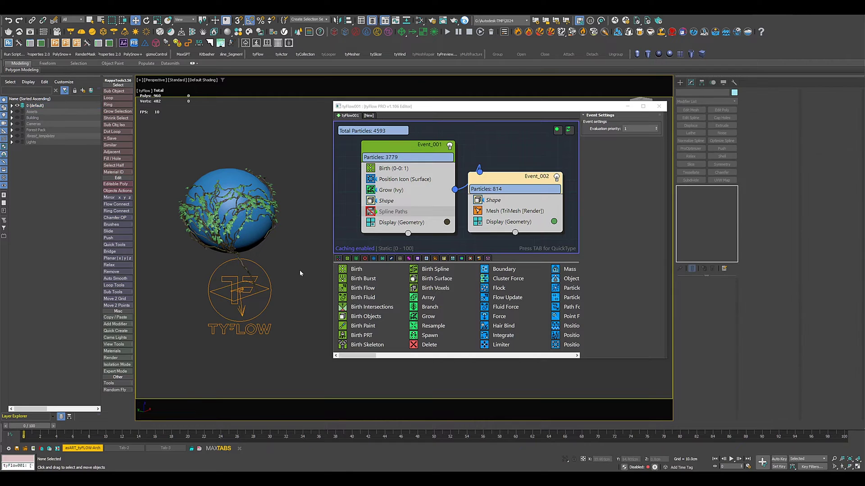
Lower the ivy emitter icon to about Z -1.87 cm and open the Birth operator's total particle count
{"action": "left_click", "coordinate": [253, 296]}
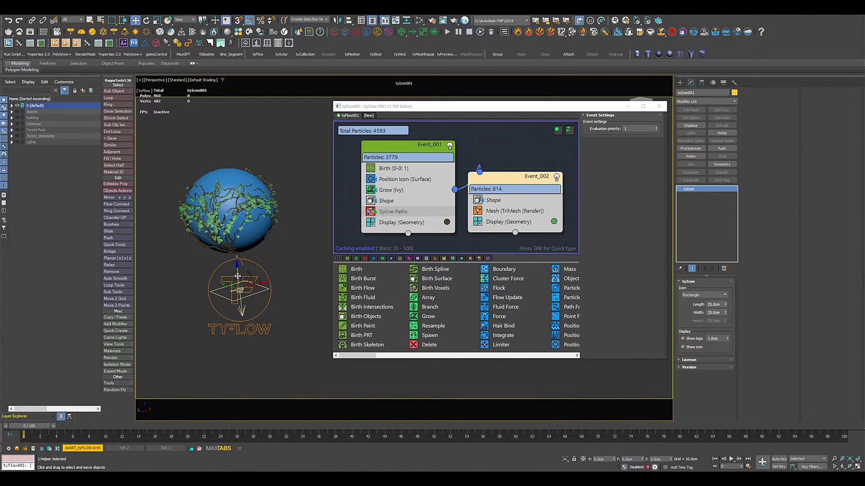
{"action": "mouse_move", "coordinate": [237, 276]}
{"action": "left_mouse_down"}
{"action": "mouse_move", "coordinate": [233, 266]}
{"action": "mouse_move", "coordinate": [247, 282]}
{"action": "left_mouse_up"}
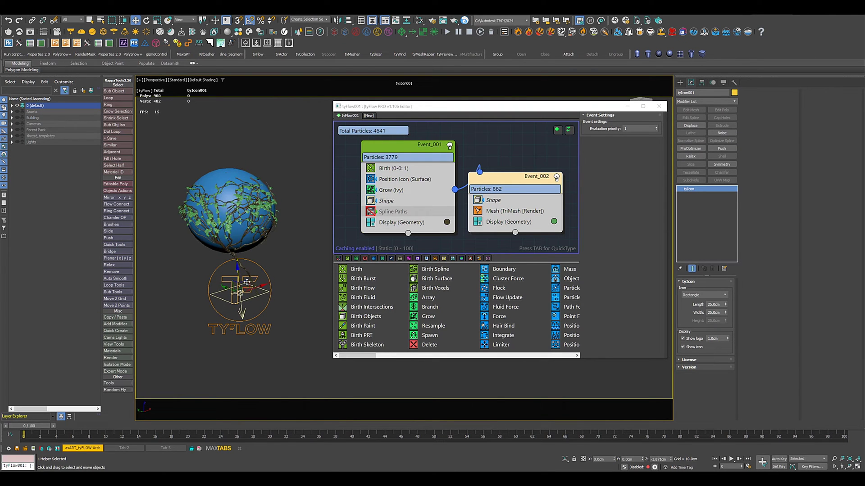
{"action": "left_click", "coordinate": [395, 170]}
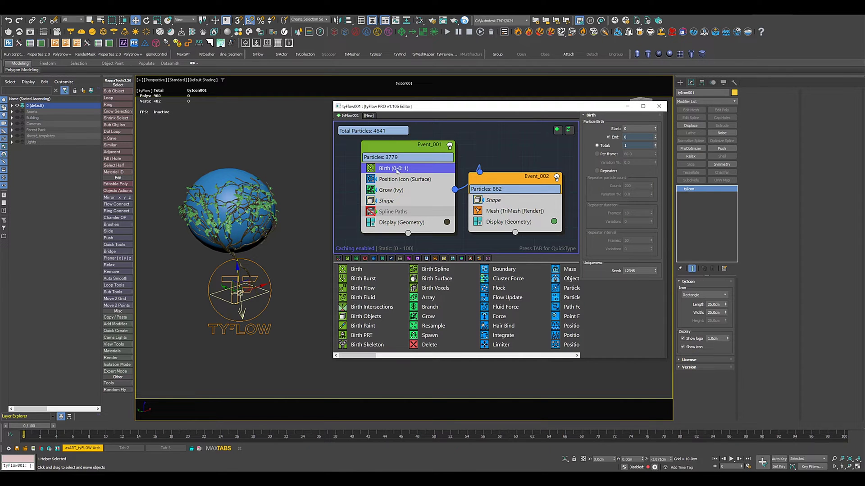
{"action": "double_click", "coordinate": [638, 145]}
Shift the emitter icon to about X -2.59 cm and set the Position Icon operator's location to Pivot
{"action": "left_click", "coordinate": [389, 180]}
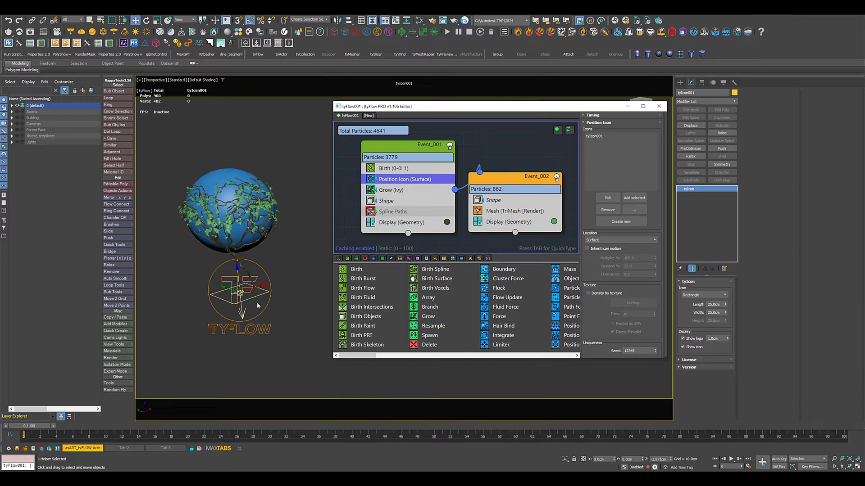
{"action": "left_click_drag", "start_coordinate": [262, 293], "coordinate": [245, 296]}
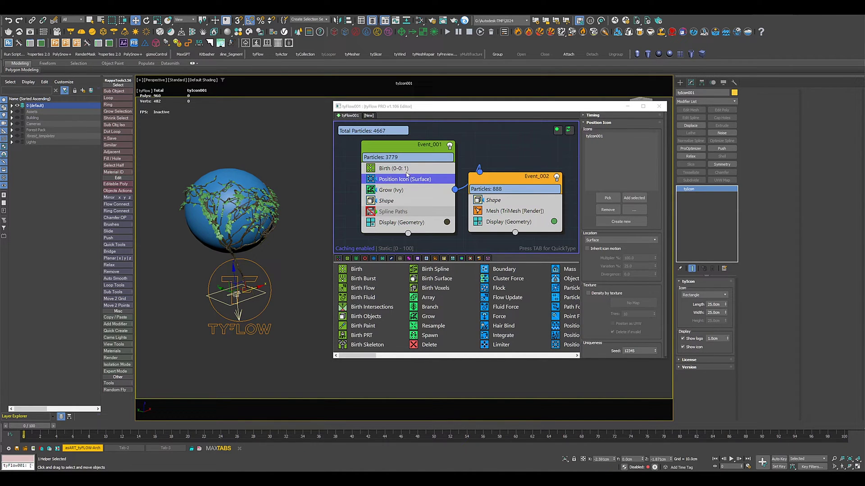
{"action": "left_click", "coordinate": [598, 241]}
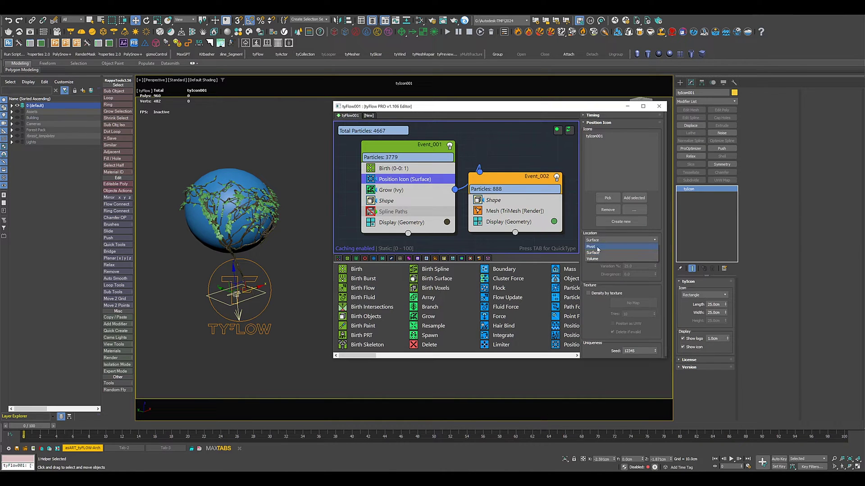
{"action": "left_click", "coordinate": [597, 249]}
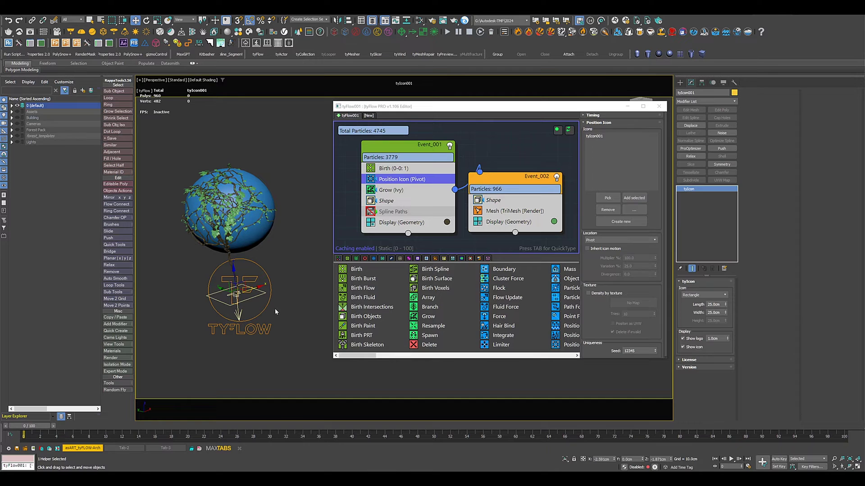
Remove ivySphere001 from the Grow operator's growth surfaces and delete the sphere from the scene
{"action": "left_click", "coordinate": [263, 233]}
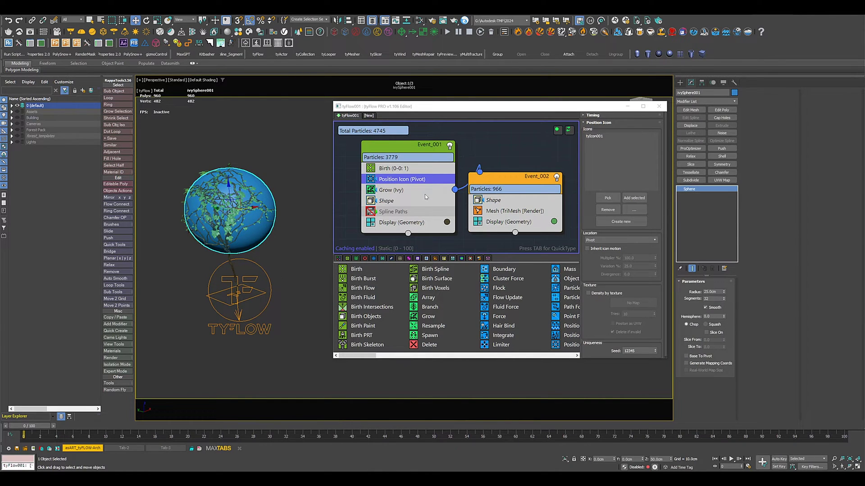
{"action": "left_click", "coordinate": [395, 193]}
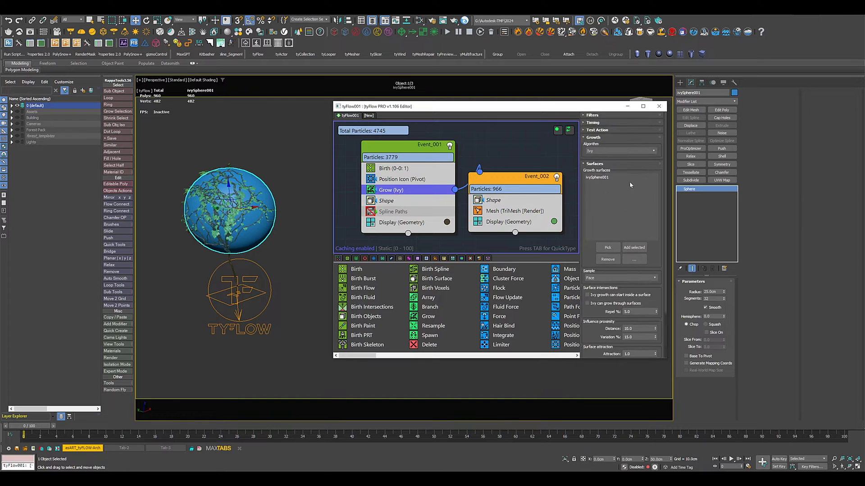
{"action": "left_click", "coordinate": [591, 179]}
{"action": "left_click", "coordinate": [607, 260]}
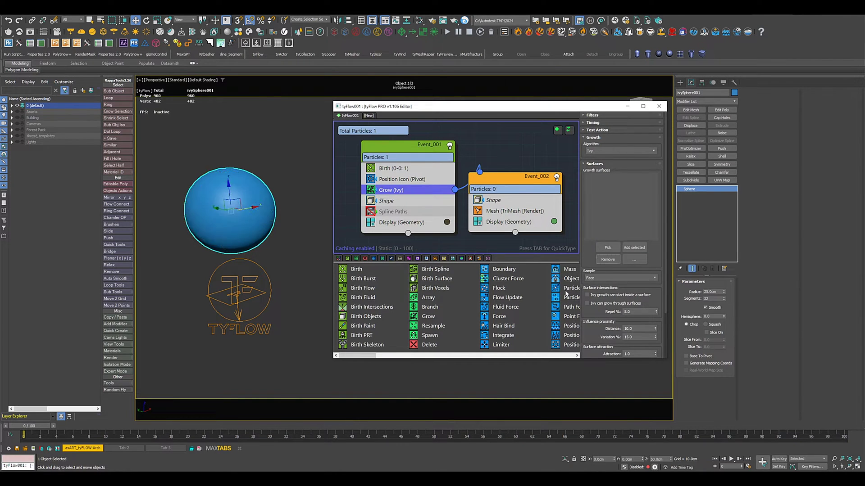
{"action": "left_click", "coordinate": [244, 227]}
{"action": "key", "text": "Delete"}
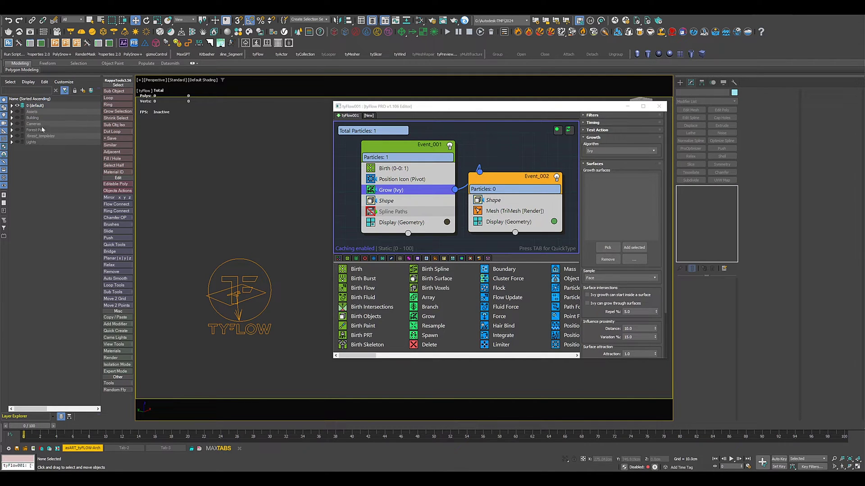
Show the Assets layer again, briefly toggling the Building layer on and back off
{"action": "left_click", "coordinate": [17, 112]}
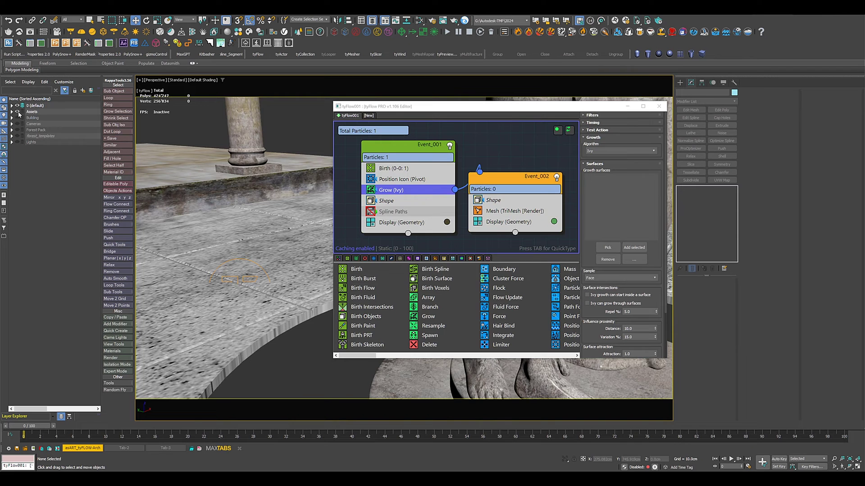
{"action": "scroll", "coordinate": [255, 216], "scroll_direction": "down", "scroll_amount": 5}
{"action": "middle_click_drag", "start_coordinate": [249, 216], "coordinate": [235, 257], "text": "alt"}
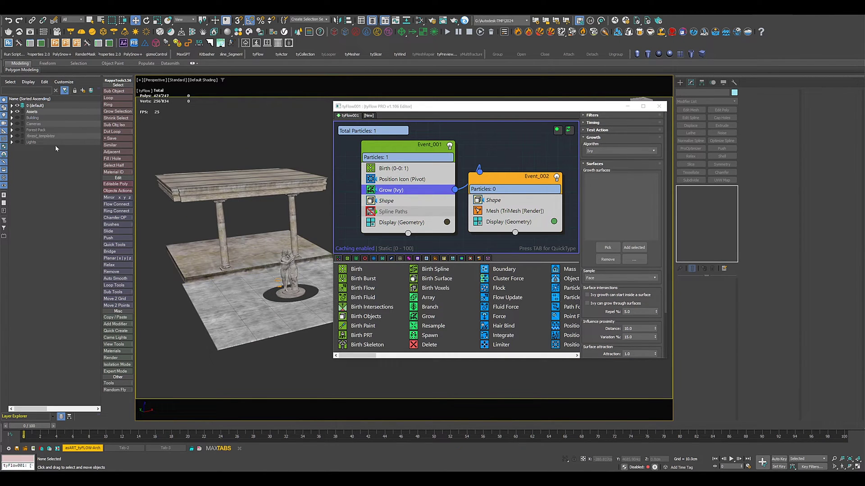
{"action": "left_click", "coordinate": [18, 118]}
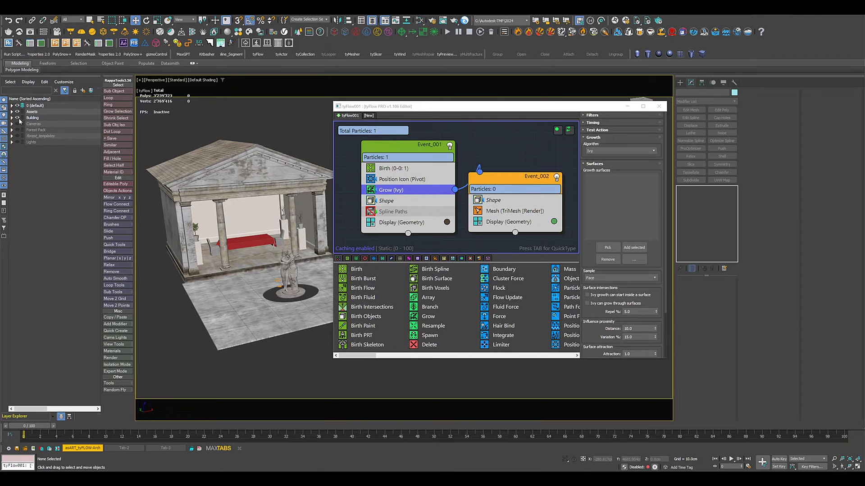
{"action": "left_click", "coordinate": [18, 118]}
Narrow the tyFlow editor to uncover the sculpture and add the sculpture to the Grow operator's growth surfaces
{"action": "scroll", "coordinate": [236, 218], "scroll_direction": "up", "scroll_amount": 5}
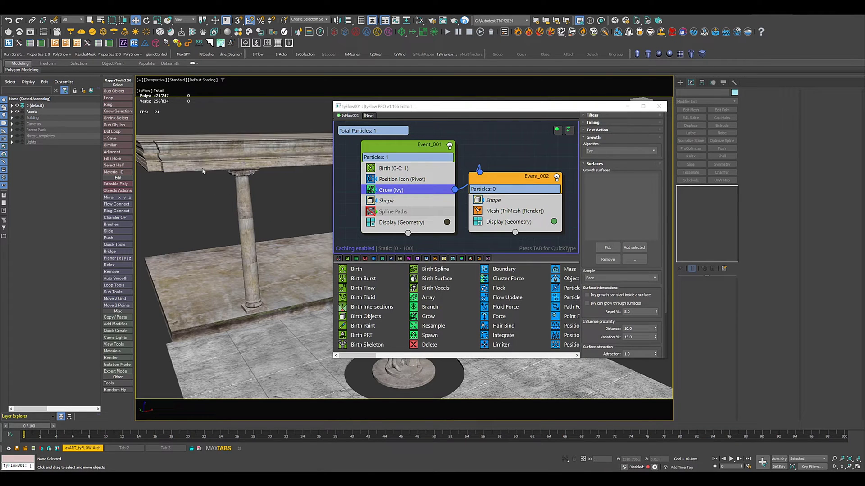
{"action": "scroll", "coordinate": [243, 216], "scroll_direction": "down", "scroll_amount": 2}
{"action": "middle_click_drag", "start_coordinate": [311, 236], "coordinate": [243, 210]}
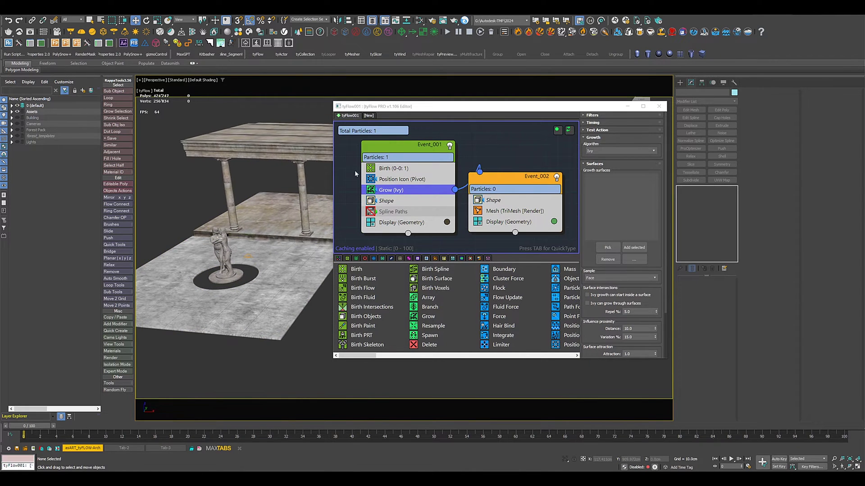
{"action": "left_click_drag", "start_coordinate": [334, 183], "coordinate": [386, 183]}
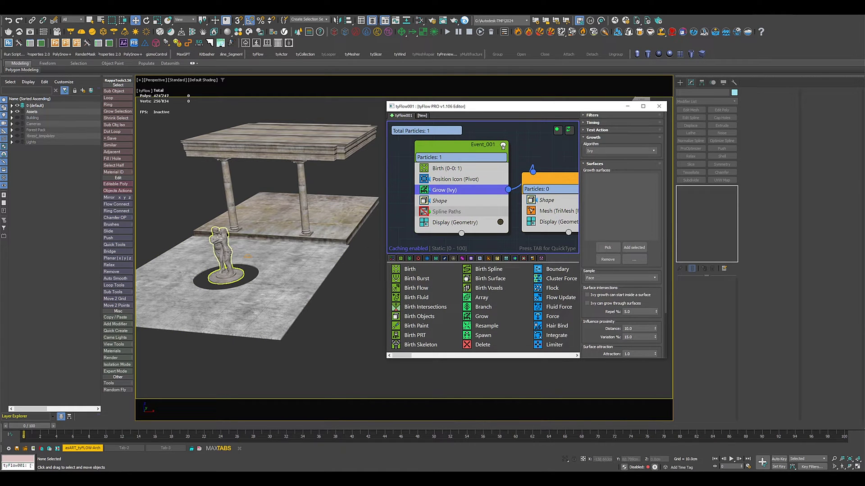
{"action": "left_click", "coordinate": [226, 246]}
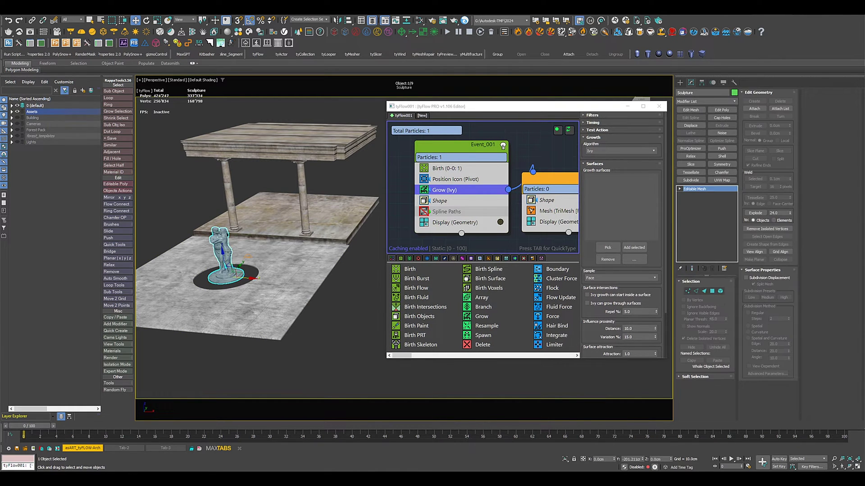
{"action": "left_click", "coordinate": [636, 248]}
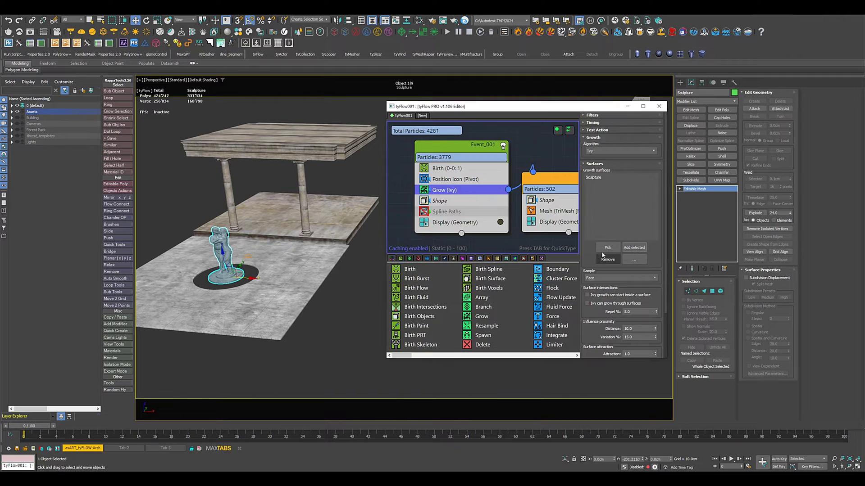
Examine from close up and farther away where the ivy starts and how it reaches the sculpture's base
{"action": "scroll", "coordinate": [234, 257], "scroll_direction": "up", "scroll_amount": 5}
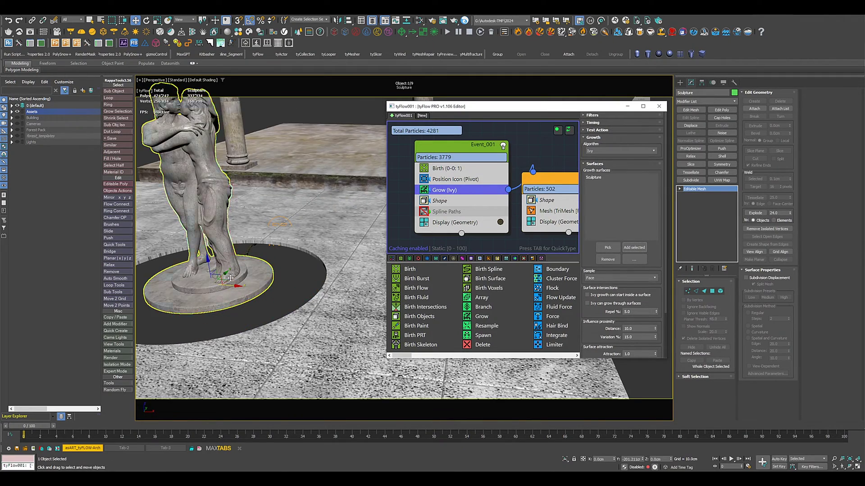
{"action": "middle_click_drag", "start_coordinate": [227, 266], "coordinate": [314, 283], "text": "alt"}
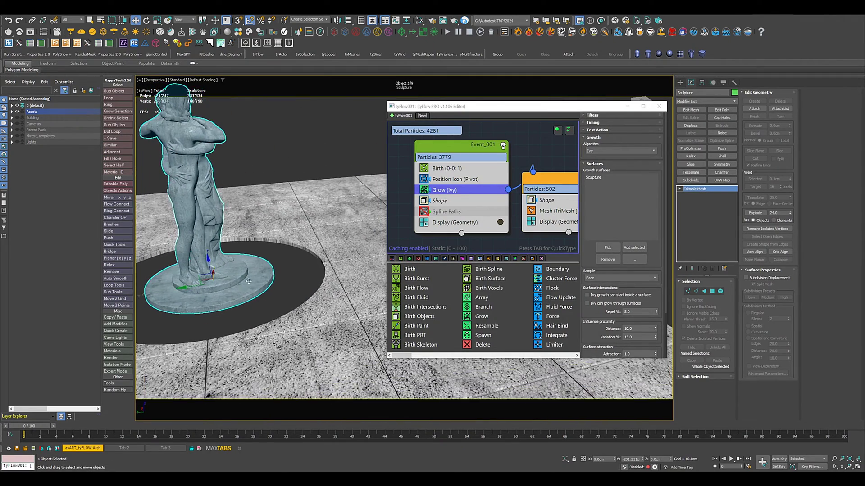
{"action": "middle_click_drag", "start_coordinate": [248, 280], "coordinate": [435, 263]}
{"action": "scroll", "coordinate": [288, 285], "scroll_direction": "up", "scroll_amount": 6}
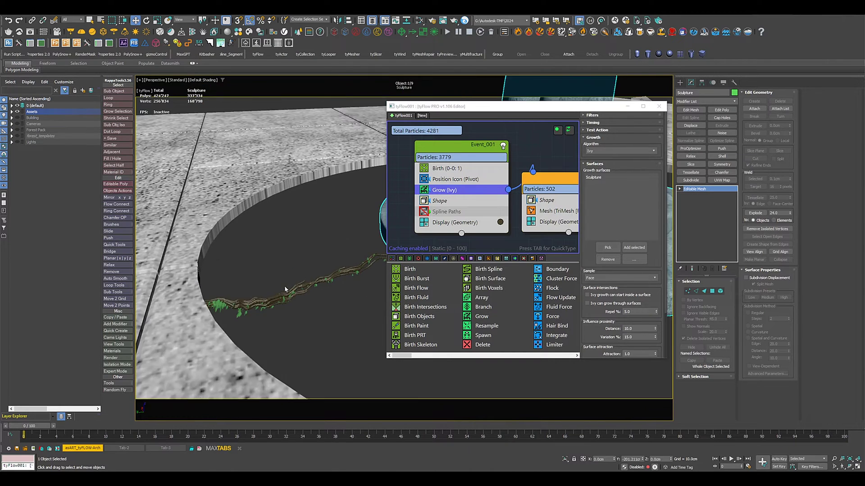
{"action": "scroll", "coordinate": [231, 323], "scroll_direction": "down", "scroll_amount": 4}
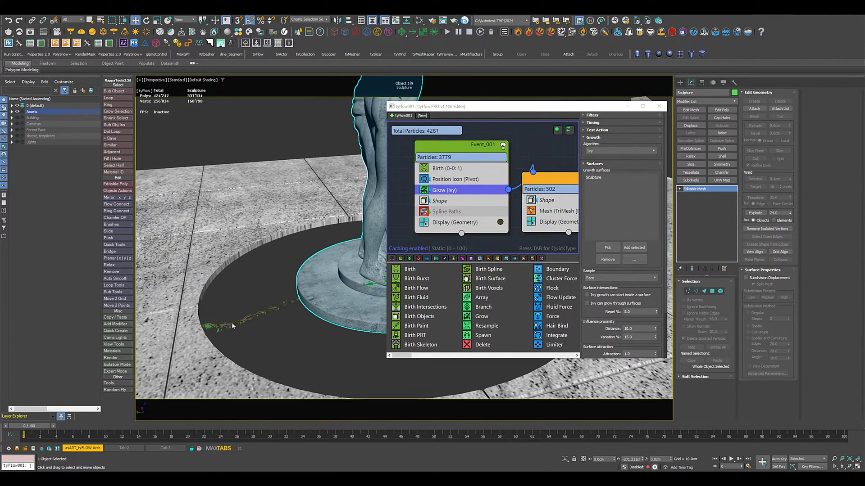
{"action": "scroll", "coordinate": [326, 289], "scroll_direction": "down", "scroll_amount": 1}
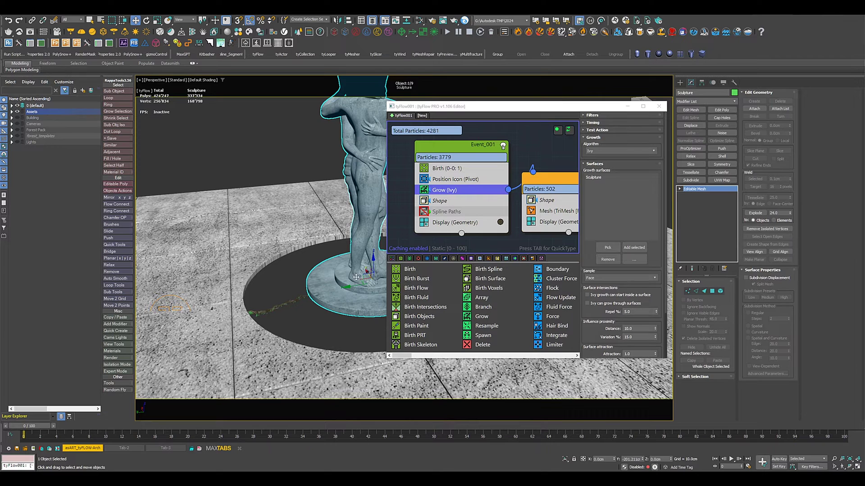
{"action": "scroll", "coordinate": [326, 289], "scroll_direction": "down", "scroll_amount": 5}
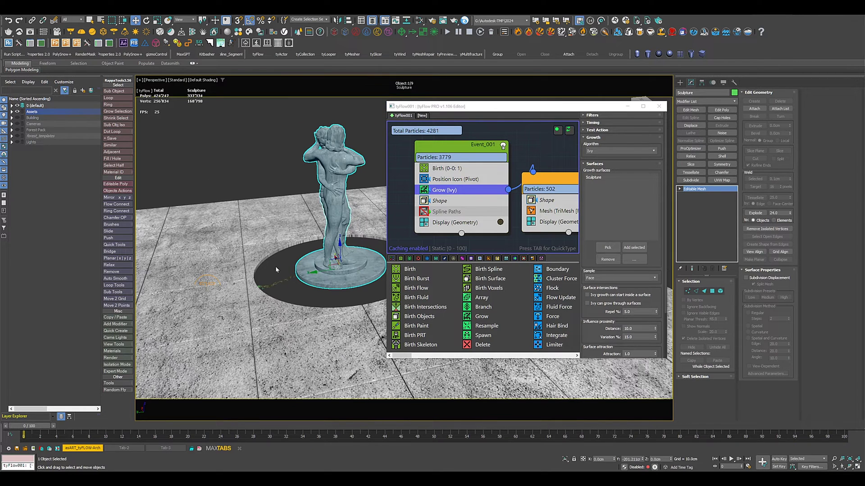
Select tyIcon001 in the default layer and move it onto the sculpture's base, at about Y -217 cm
{"action": "left_click", "coordinate": [11, 106]}
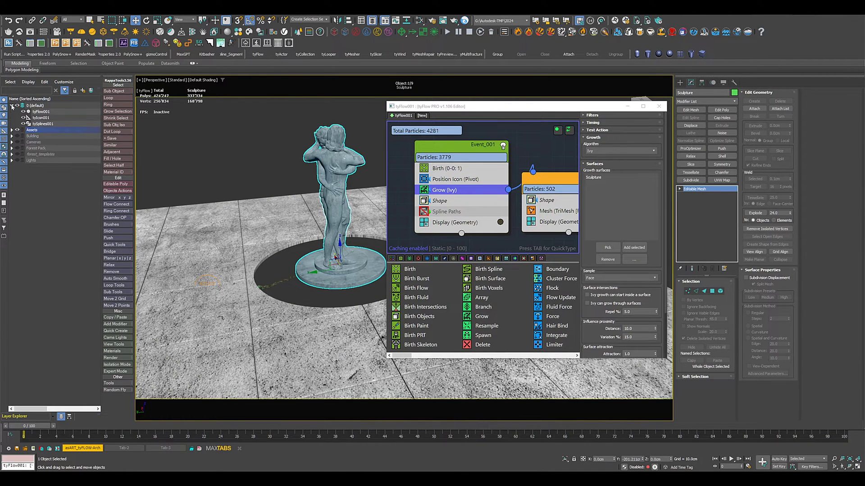
{"action": "left_click", "coordinate": [45, 118]}
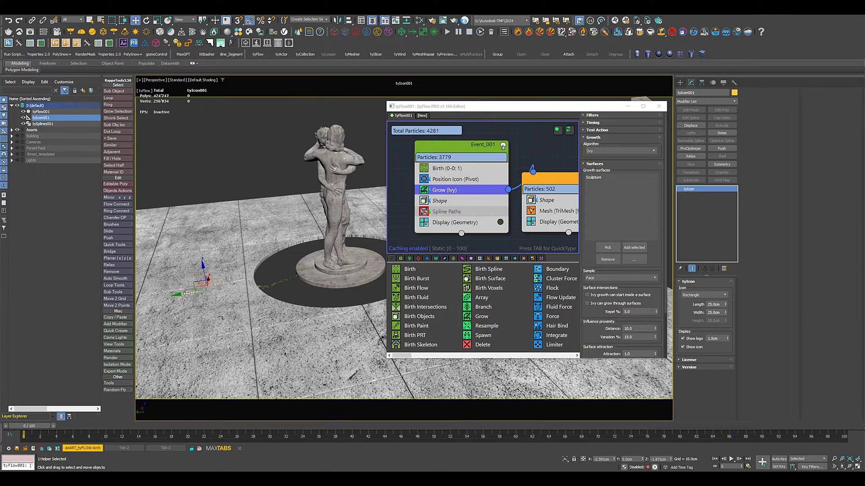
{"action": "left_click_drag", "start_coordinate": [212, 290], "coordinate": [328, 268]}
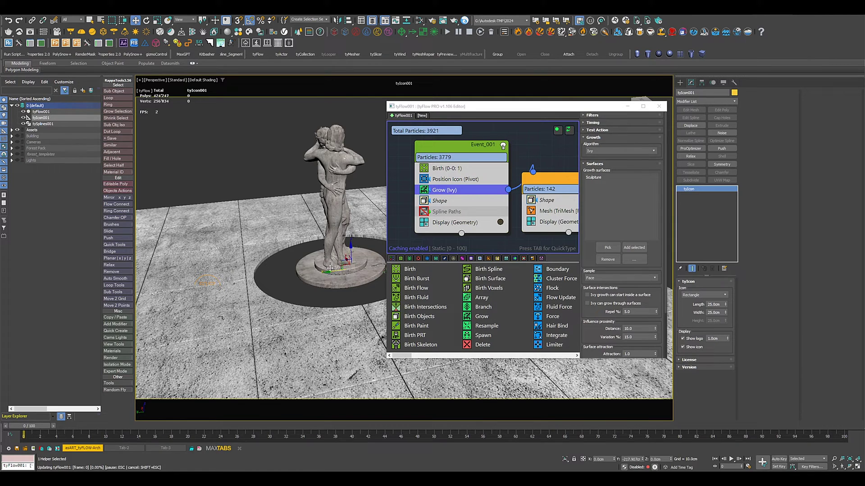
Allow ivy growth to start inside a surface in the Grow operator's surface intersection settings
{"action": "middle_click_drag", "start_coordinate": [362, 282], "coordinate": [244, 305], "text": "alt"}
{"action": "scroll", "coordinate": [327, 266], "scroll_direction": "up", "scroll_amount": 4}
{"action": "scroll", "coordinate": [244, 305], "scroll_direction": "up", "scroll_amount": 3}
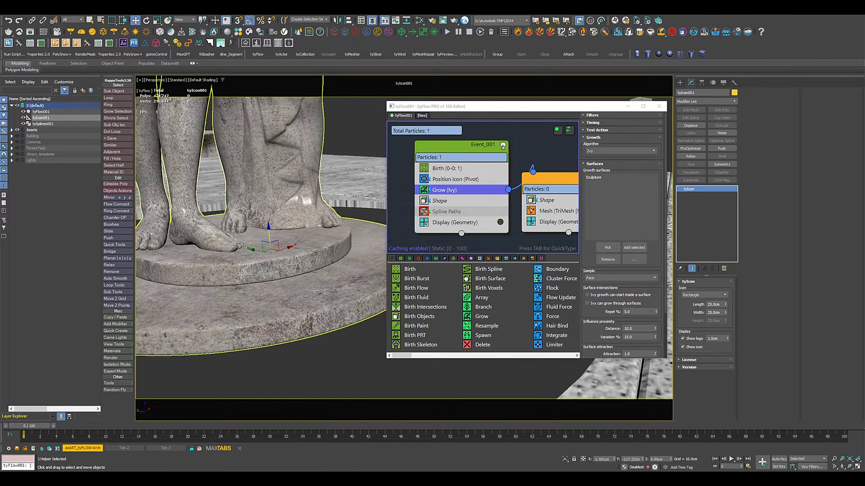
{"action": "middle_click_drag", "start_coordinate": [324, 302], "coordinate": [292, 321]}
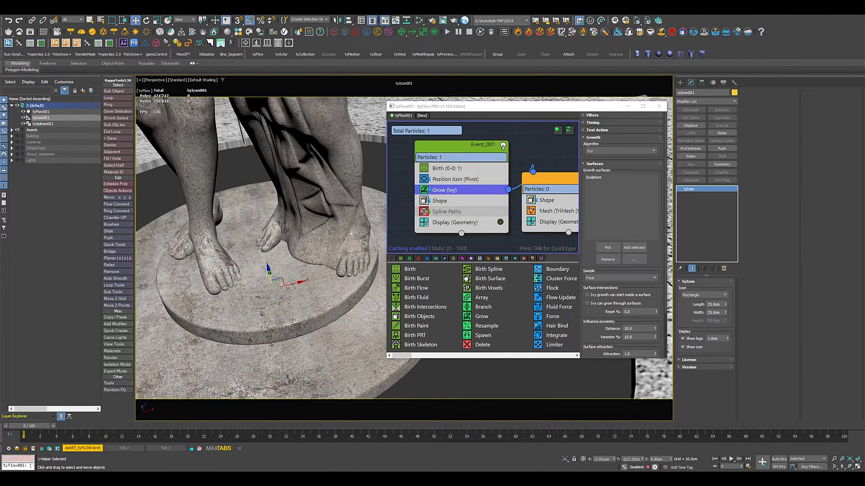
{"action": "left_click", "coordinate": [598, 296]}
Reposition the emitter icon beside the sculpture's draped leg, at about X 5.2, Y -198.3, Z 13.85 cm
{"action": "middle_click_drag", "start_coordinate": [346, 286], "coordinate": [260, 295], "text": "alt"}
{"action": "left_click_drag", "start_coordinate": [242, 269], "coordinate": [233, 256]}
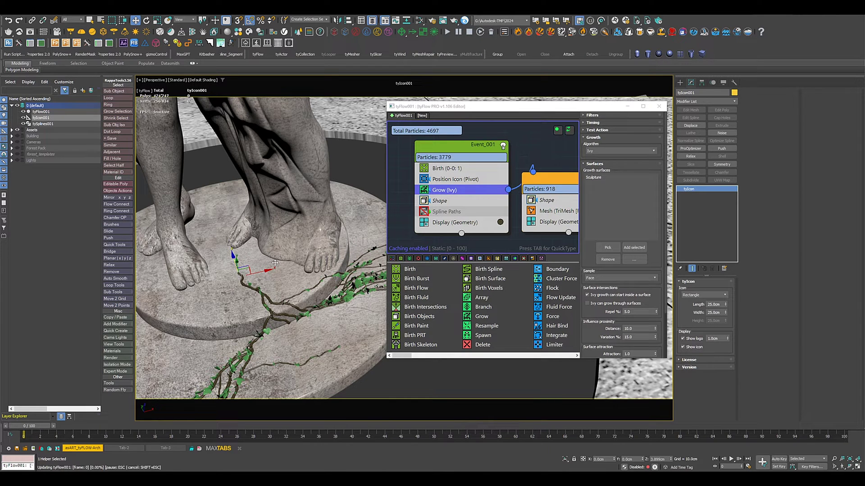
{"action": "middle_click_drag", "start_coordinate": [234, 256], "coordinate": [247, 270], "text": "alt"}
{"action": "left_click_drag", "start_coordinate": [249, 273], "coordinate": [285, 238]}
Set the Grow operator's ivy growth max age to 300 and increase it further to 600
{"action": "middle_click_drag", "start_coordinate": [274, 267], "coordinate": [271, 273]}
{"action": "scroll", "coordinate": [271, 274], "scroll_direction": "down", "scroll_amount": 10}
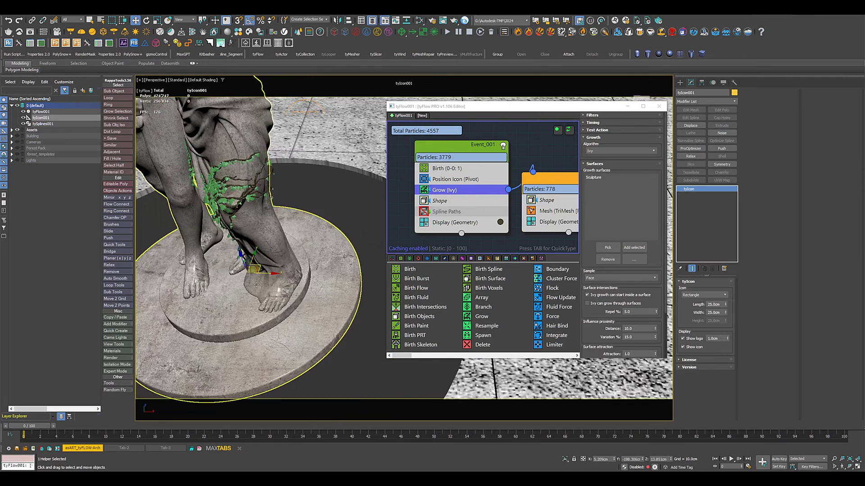
{"action": "scroll", "coordinate": [263, 276], "scroll_direction": "down", "scroll_amount": 3}
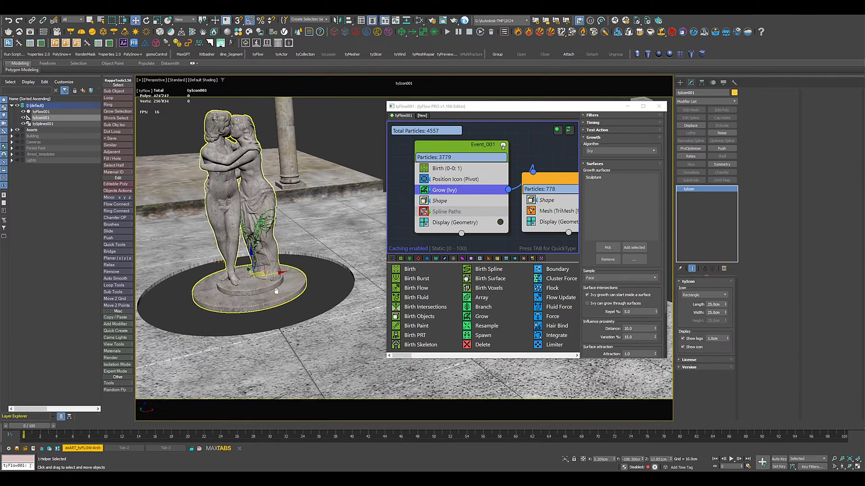
{"action": "mouse_move", "coordinate": [271, 281]}
{"action": "middle_mouse_down", "text": "alt"}
{"action": "mouse_move", "coordinate": [252, 281]}
{"action": "mouse_move", "coordinate": [272, 282]}
{"action": "middle_mouse_up", "text": "alt"}
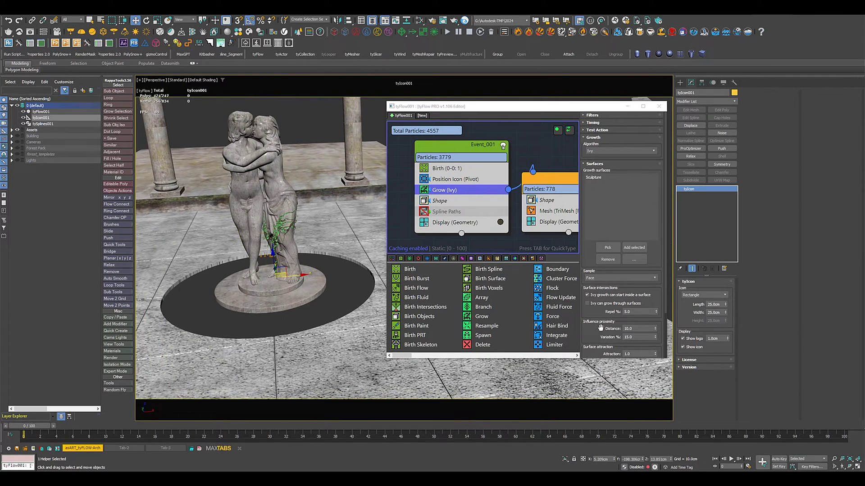
{"action": "left_click", "coordinate": [591, 167]}
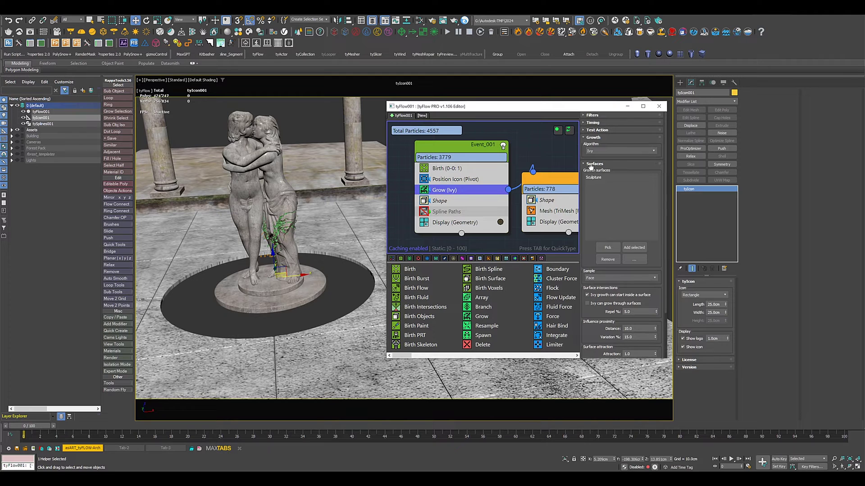
{"action": "left_click", "coordinate": [586, 165]}
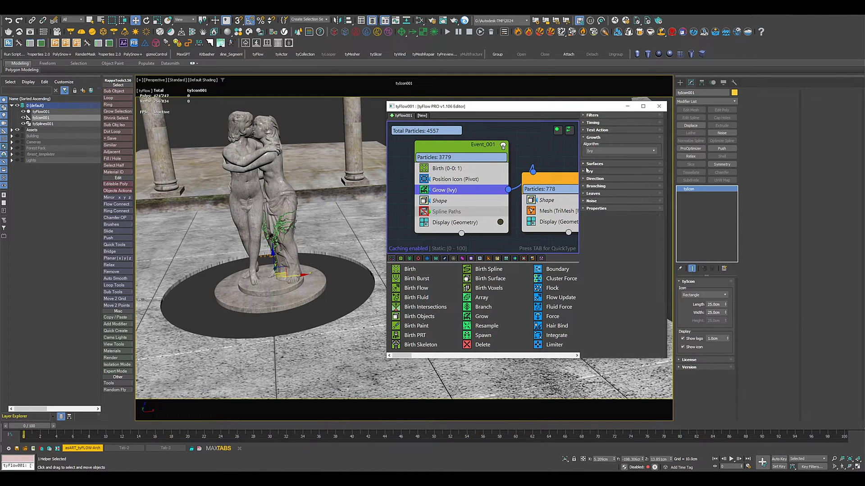
{"action": "left_click", "coordinate": [586, 172]}
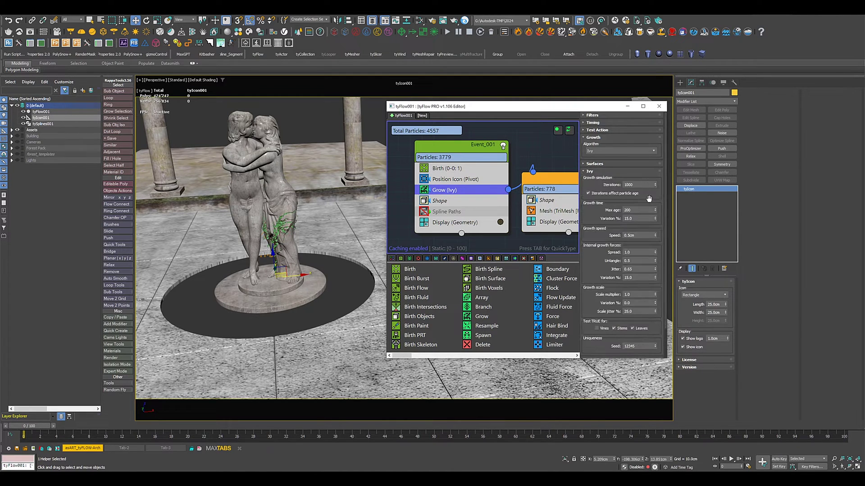
{"action": "double_click", "coordinate": [648, 211]}
{"action": "key", "text": "Return"}
{"action": "double_click", "coordinate": [633, 210]}
{"action": "type", "text": "600"}
{"action": "key", "text": "Return"}
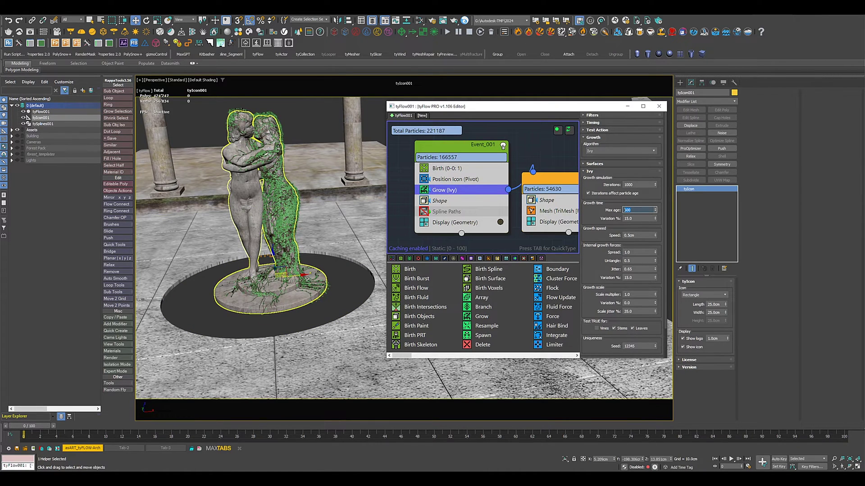
{"action": "type", "text": "600"}
Try an ivy growth speed of 0.7 cm and settle on 0.6 cm
{"action": "left_click", "coordinate": [641, 236]}
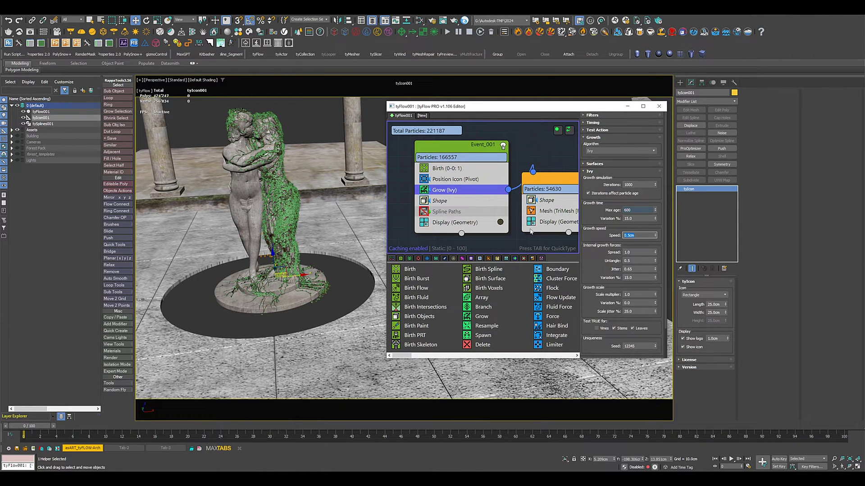
{"action": "middle_click_drag", "start_coordinate": [251, 289], "coordinate": [261, 278], "text": "alt"}
{"action": "middle_click_drag", "start_coordinate": [314, 196], "coordinate": [342, 237]}
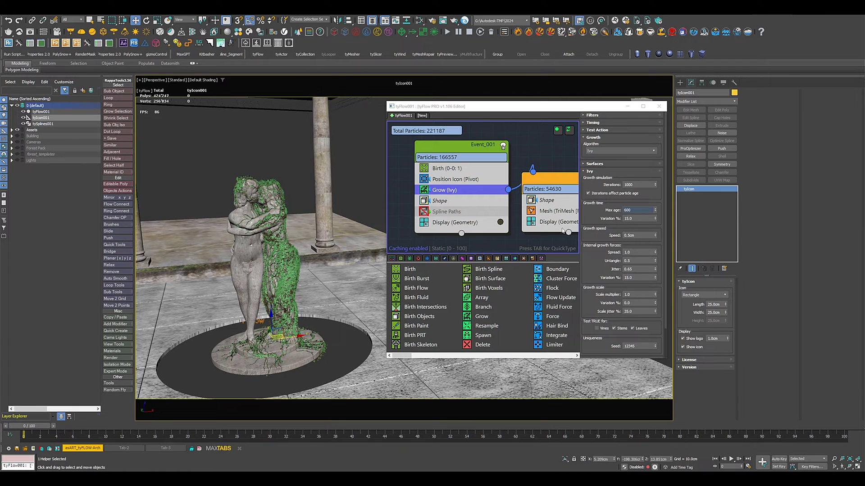
{"action": "left_click", "coordinate": [643, 235]}
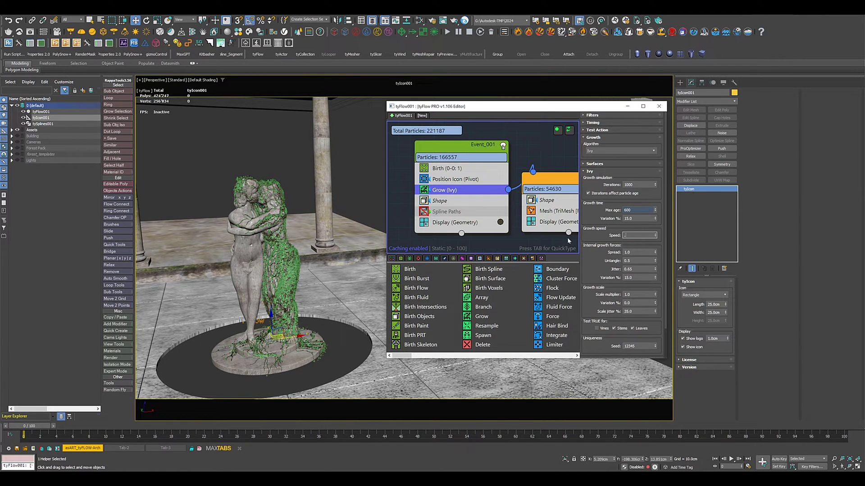
{"action": "key", "text": "Return"}
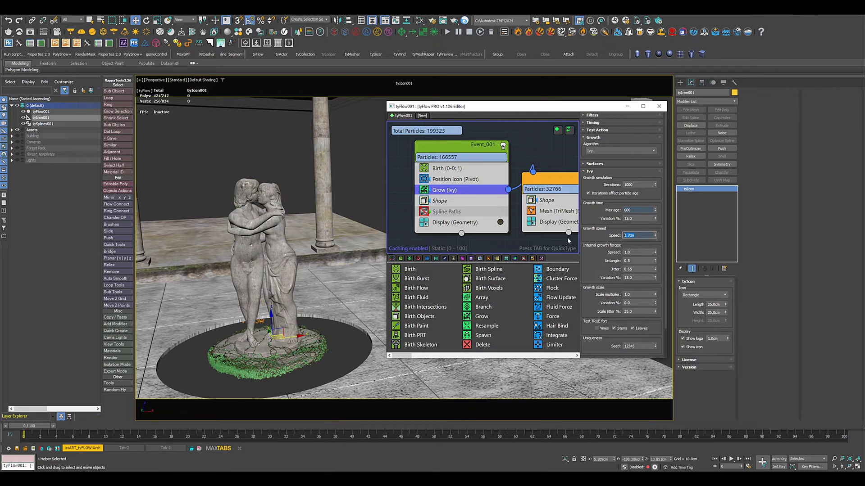
{"action": "type", "text": ".6"}
{"action": "key", "text": "Return"}
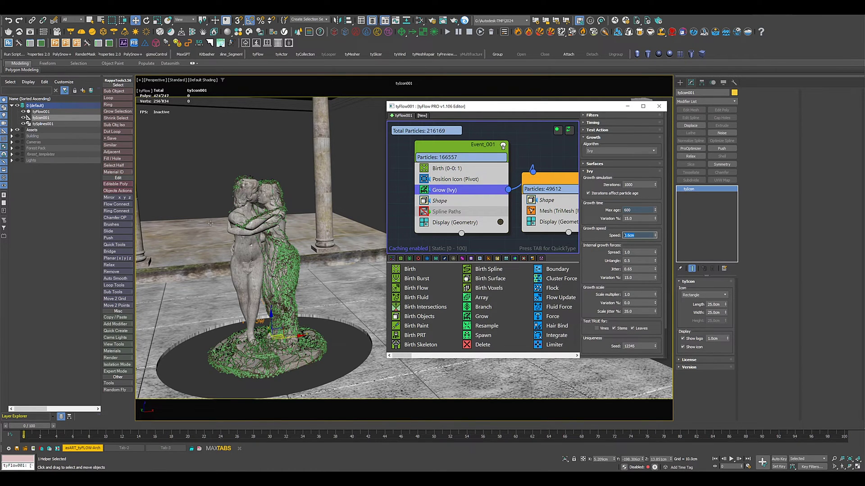
Try a Spread value of 30 for the ivy's internal growth forces
{"action": "middle_click_drag", "start_coordinate": [210, 224], "coordinate": [251, 239], "text": "alt"}
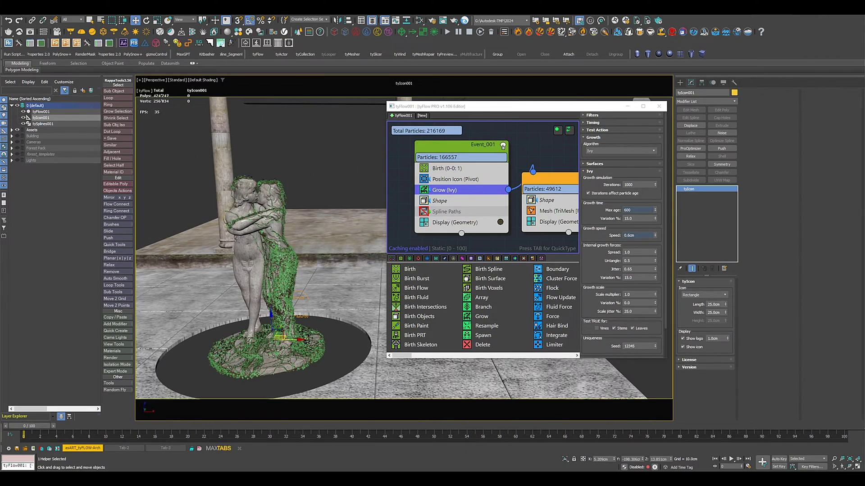
{"action": "left_click", "coordinate": [638, 251]}
{"action": "middle_click_drag", "start_coordinate": [270, 245], "coordinate": [301, 249], "text": "alt"}
{"action": "scroll", "coordinate": [297, 250], "scroll_direction": "up", "scroll_amount": 6}
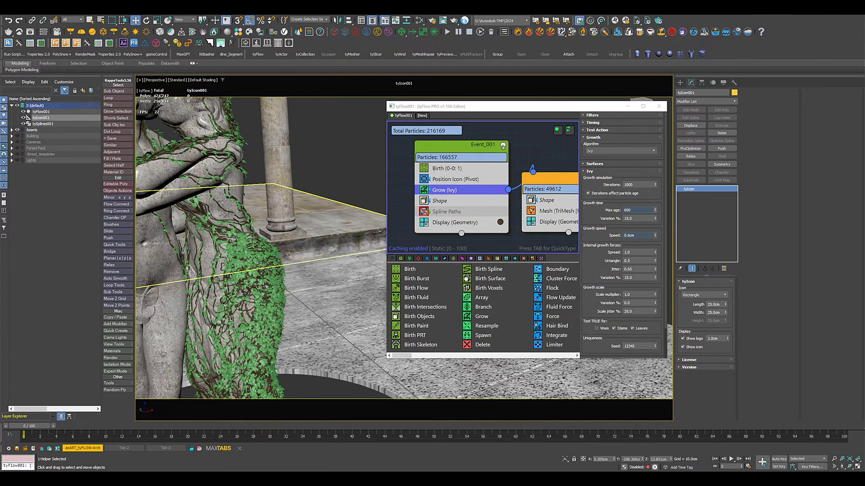
{"action": "scroll", "coordinate": [290, 252], "scroll_direction": "down", "scroll_amount": 6}
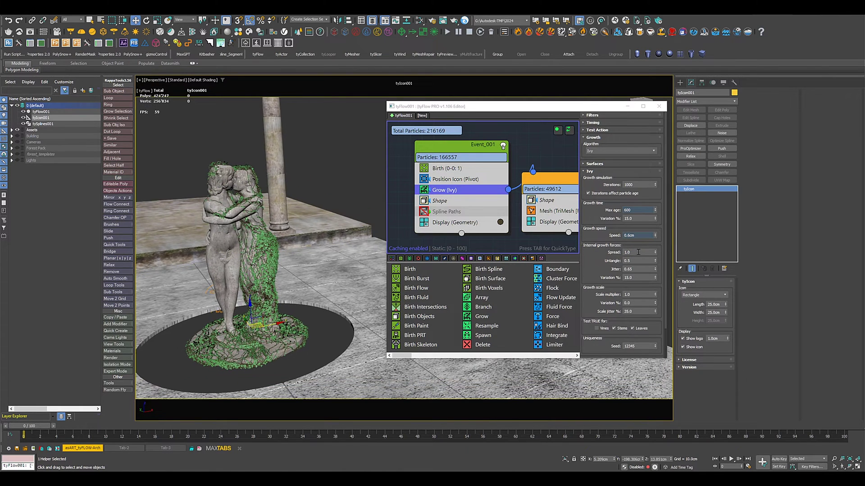
{"action": "type", "text": "30"}
{"action": "key", "text": "Return"}
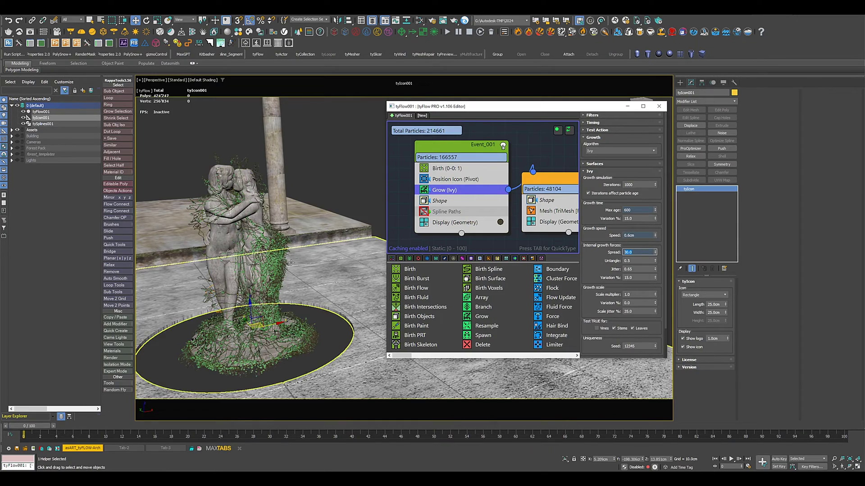
Examine the spread-out ivy on the sculpture and reset the Spread value to 1.0
{"action": "middle_click_drag", "start_coordinate": [264, 254], "coordinate": [310, 248], "text": "alt"}
{"action": "scroll", "coordinate": [237, 243], "scroll_direction": "up", "scroll_amount": 3}
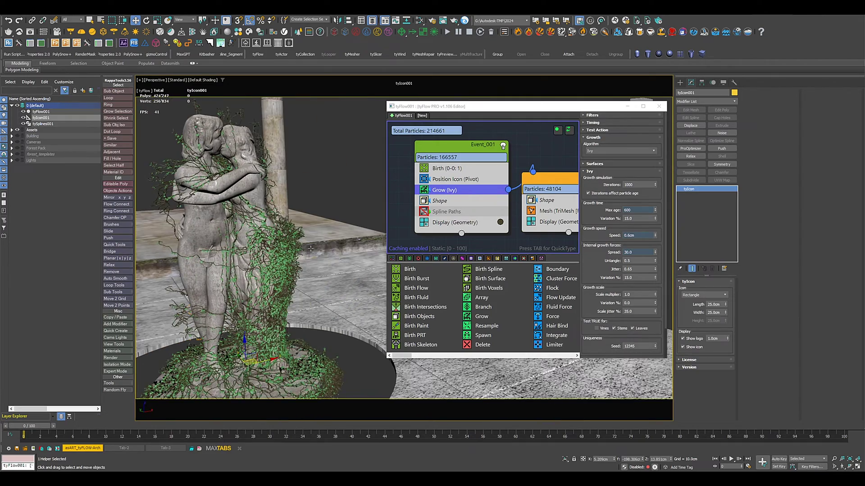
{"action": "right_click", "coordinate": [656, 253]}
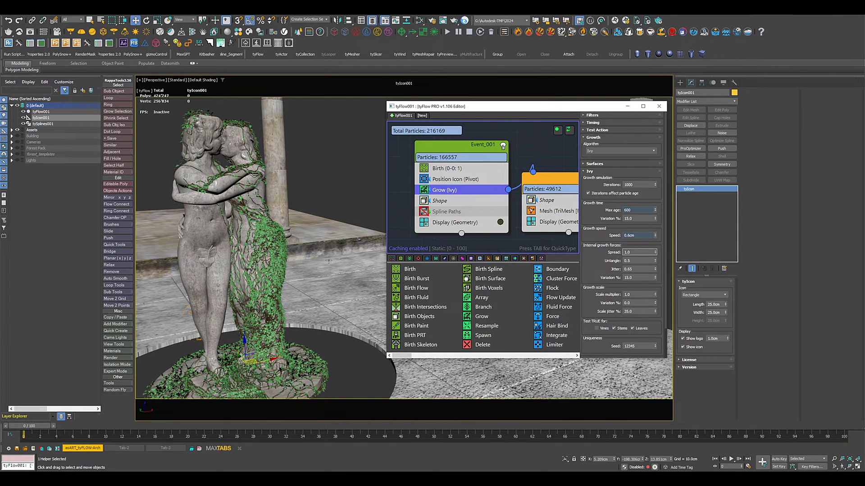
Try a growth Scale multiplier of 3 for the ivy, inspect the sculpture, and reset it to 1.0
{"action": "scroll", "coordinate": [329, 260], "scroll_direction": "down", "scroll_amount": 5}
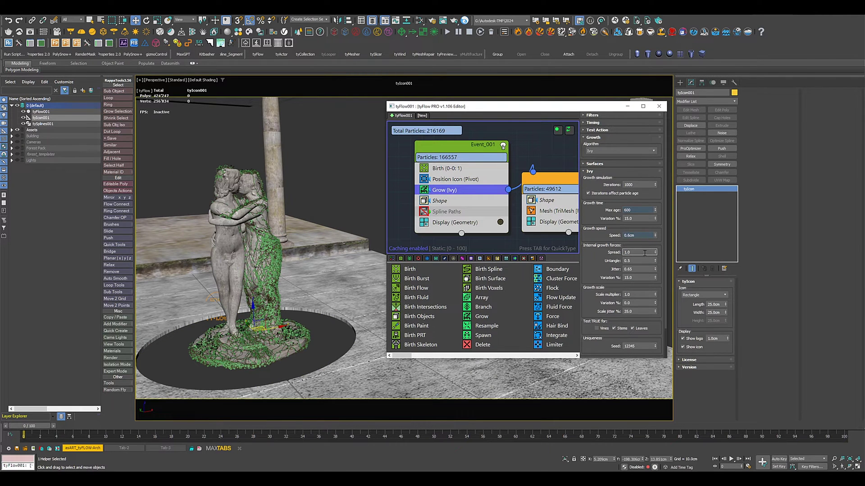
{"action": "middle_click_drag", "start_coordinate": [342, 257], "coordinate": [271, 266], "text": "alt"}
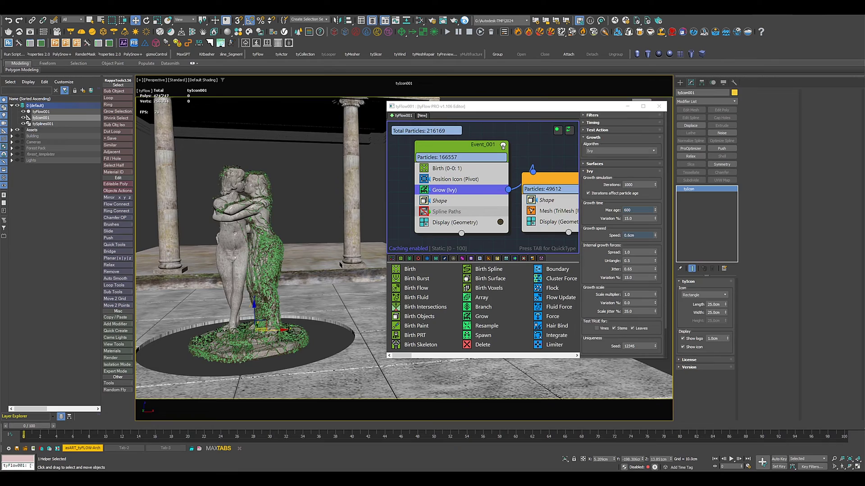
{"action": "scroll", "coordinate": [286, 266], "scroll_direction": "up", "scroll_amount": 5}
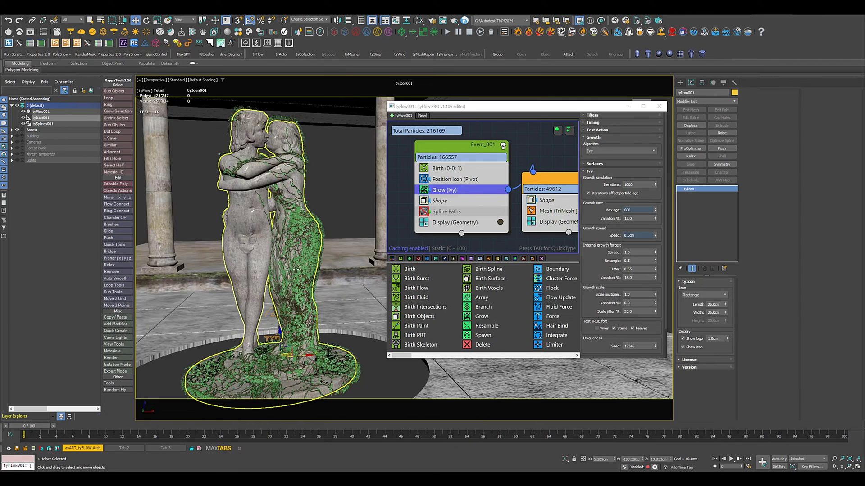
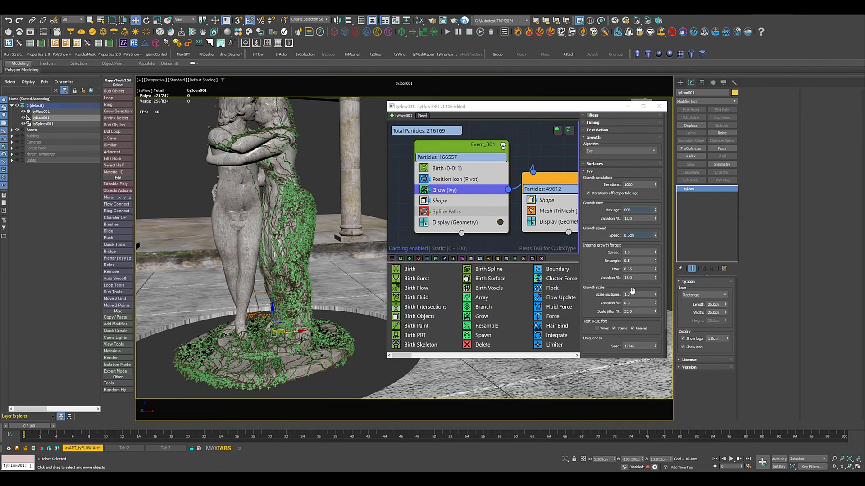
{"action": "scroll", "coordinate": [599, 274], "scroll_direction": "down", "scroll_amount": 2}
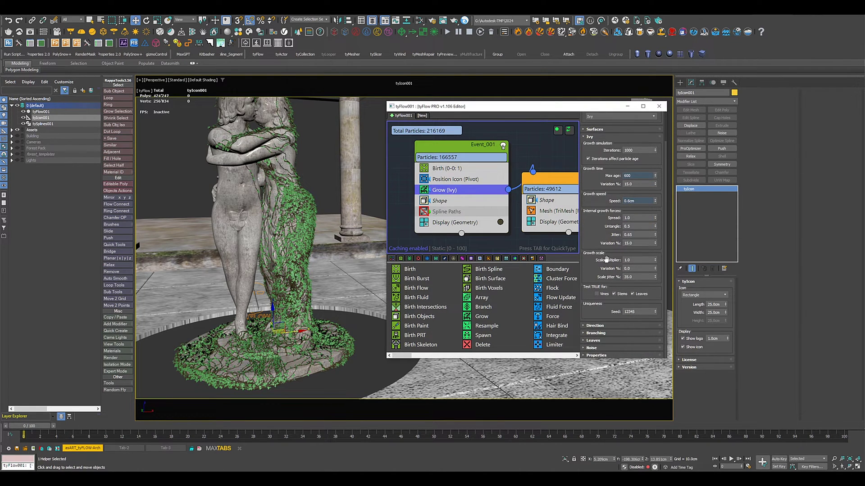
{"action": "double_click", "coordinate": [630, 260]}
{"action": "type", "text": "3"}
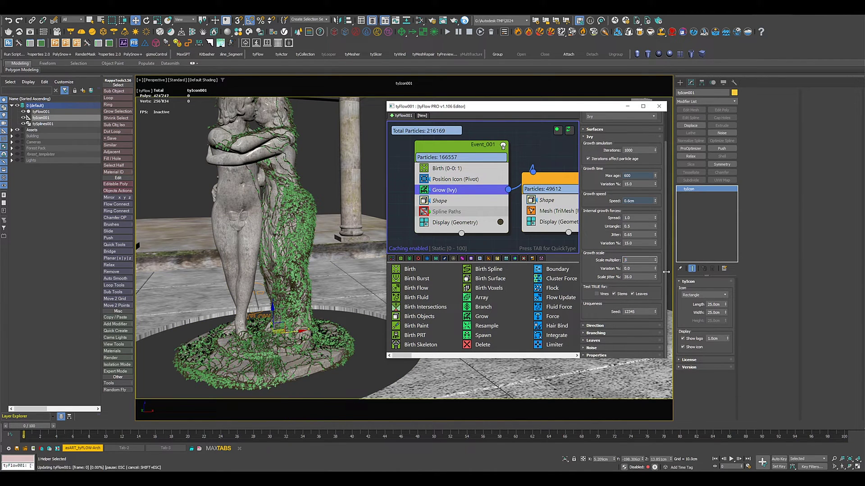
{"action": "key", "text": "Return"}
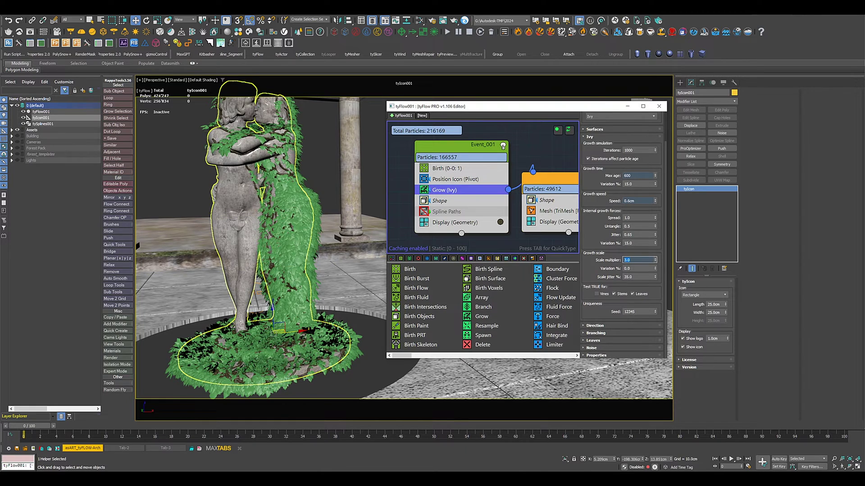
{"action": "middle_click_drag", "start_coordinate": [246, 192], "coordinate": [289, 256]}
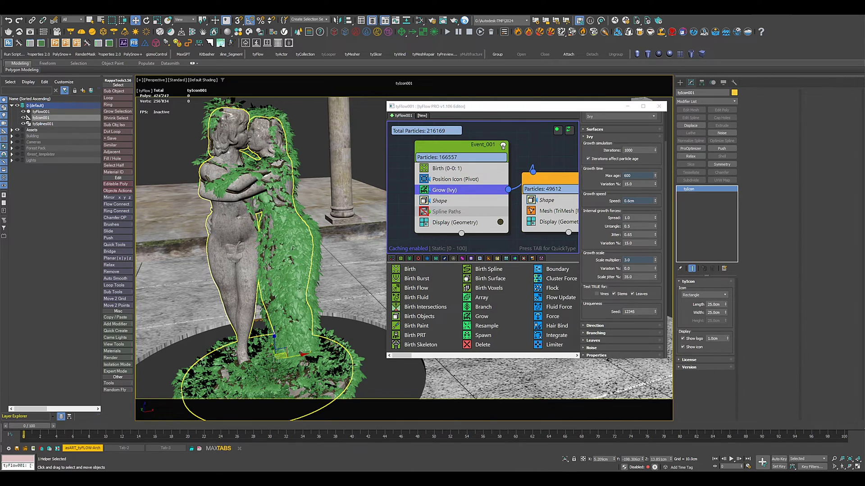
{"action": "middle_click_drag", "start_coordinate": [299, 289], "coordinate": [318, 260], "text": "alt"}
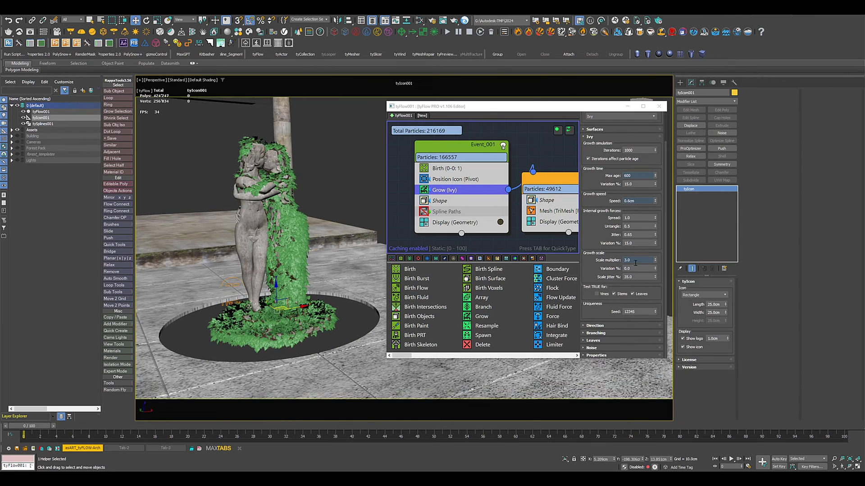
{"action": "left_click_drag", "start_coordinate": [635, 263], "coordinate": [592, 259]}
{"action": "type", "text": "1"}
{"action": "key", "text": "Return"}
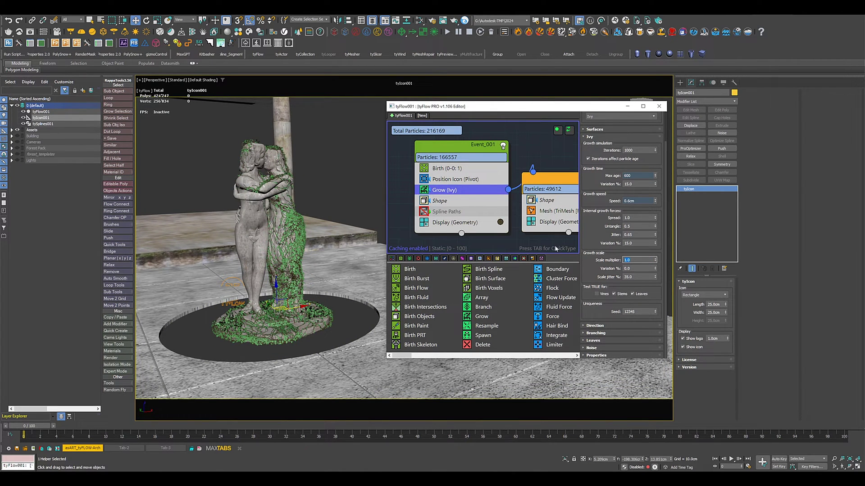
Show the Grow operator's Branching settings and try a Max depth of 2 for the ivy
{"action": "left_click", "coordinate": [593, 315]}
{"action": "left_click", "coordinate": [589, 137]}
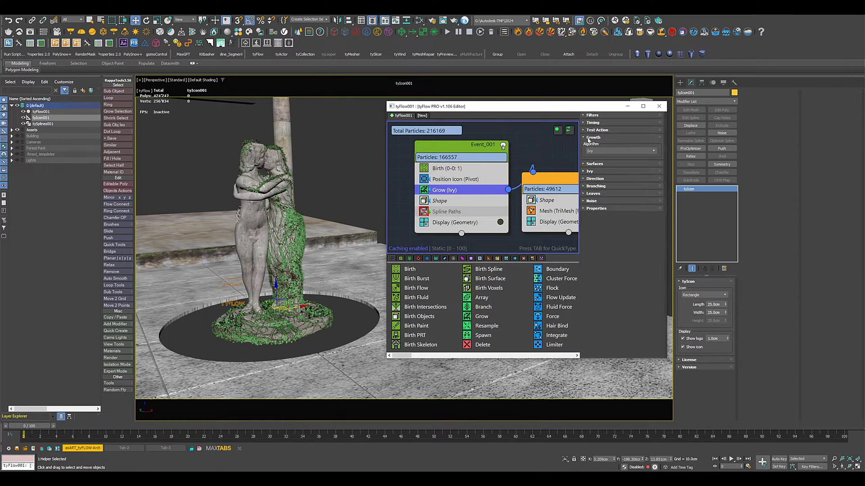
{"action": "left_click", "coordinate": [597, 186]}
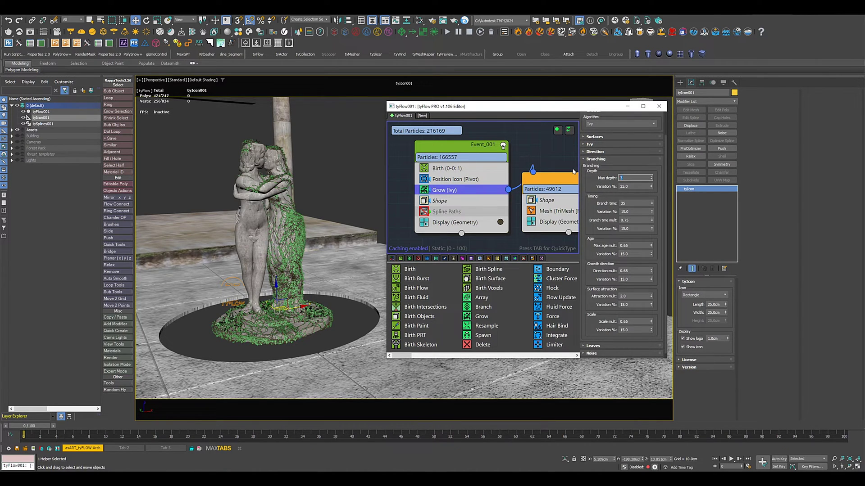
{"action": "key", "text": "Return"}
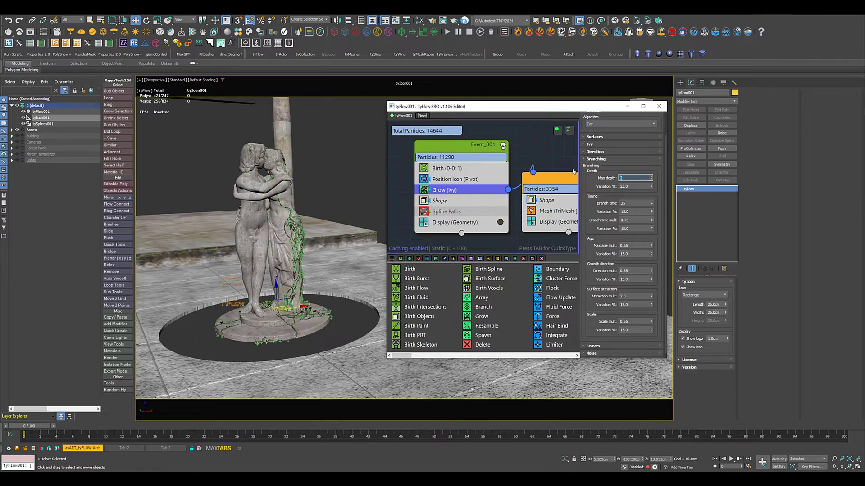
{"action": "middle_click_drag", "start_coordinate": [297, 257], "coordinate": [148, 268], "text": "alt"}
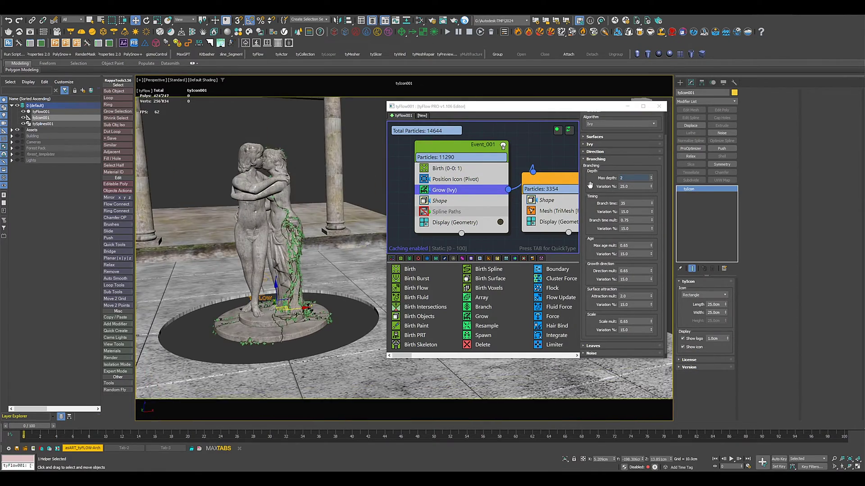
Try a branching Max depth of 4 for the ivy and set it back to 3
{"action": "left_click", "coordinate": [636, 178]}
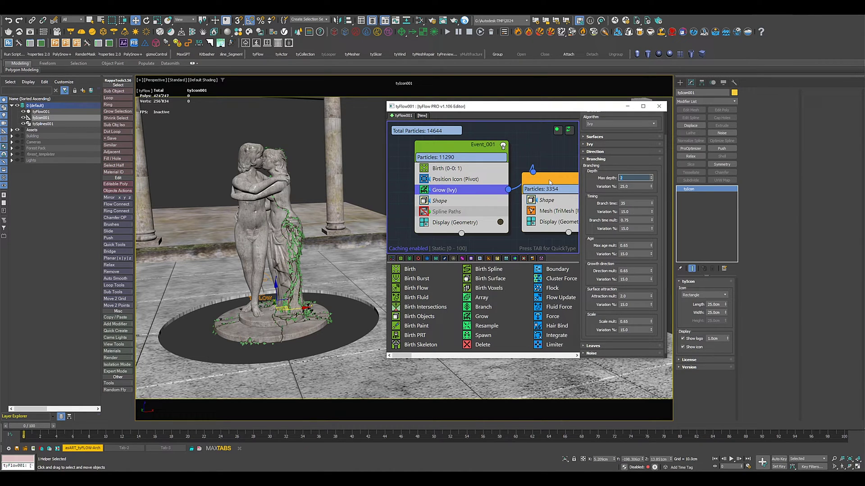
{"action": "key", "text": "Return"}
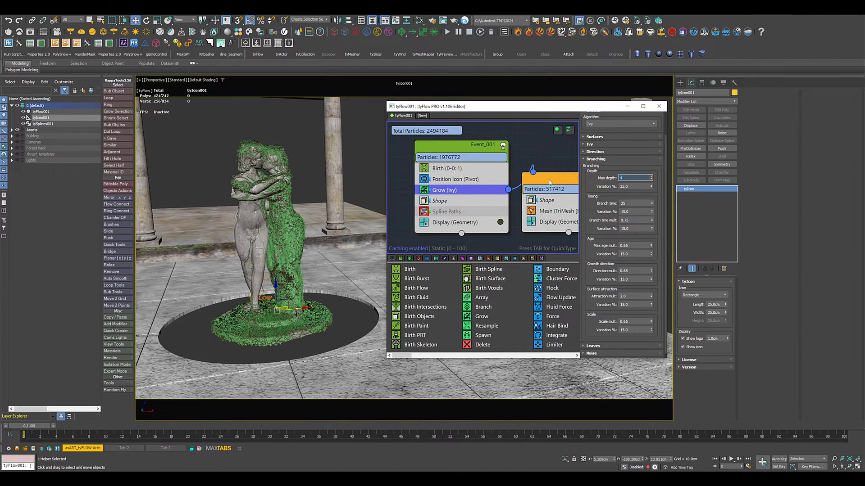
{"action": "middle_click_drag", "start_coordinate": [254, 256], "coordinate": [308, 317], "text": "alt"}
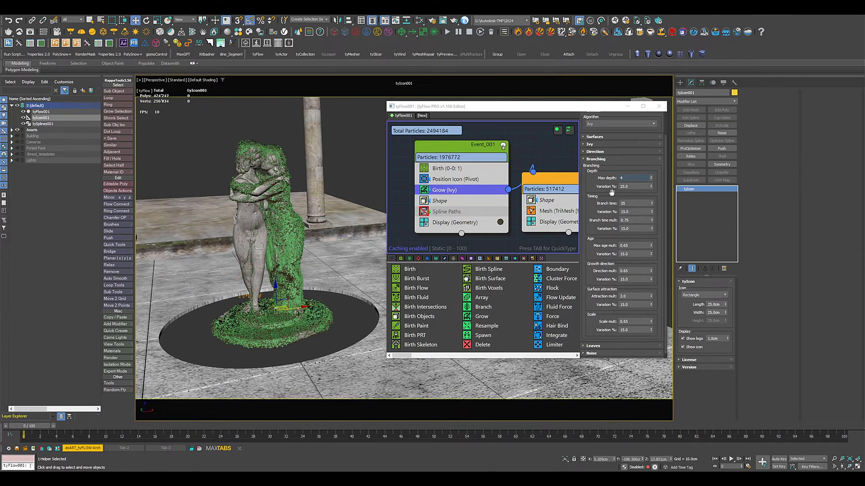
{"action": "left_click_drag", "start_coordinate": [571, 170], "coordinate": [518, 173]}
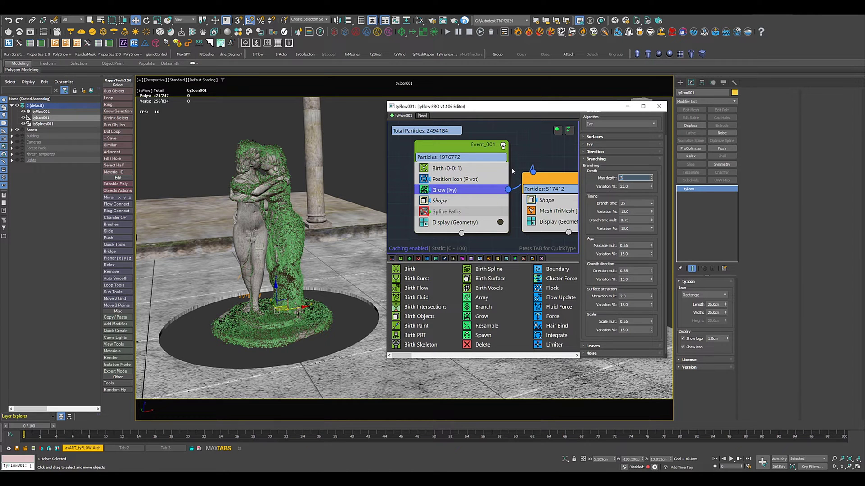
{"action": "key", "text": "Return"}
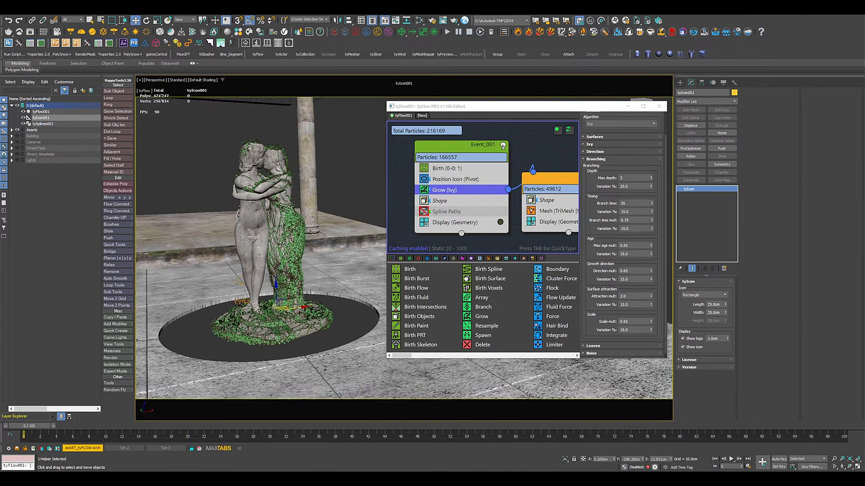
Examine the ivy's vines and leaves up close on the sculpture, switching Event_001's geometry display off and on again
{"action": "middle_click_drag", "start_coordinate": [313, 232], "coordinate": [306, 232], "text": "alt"}
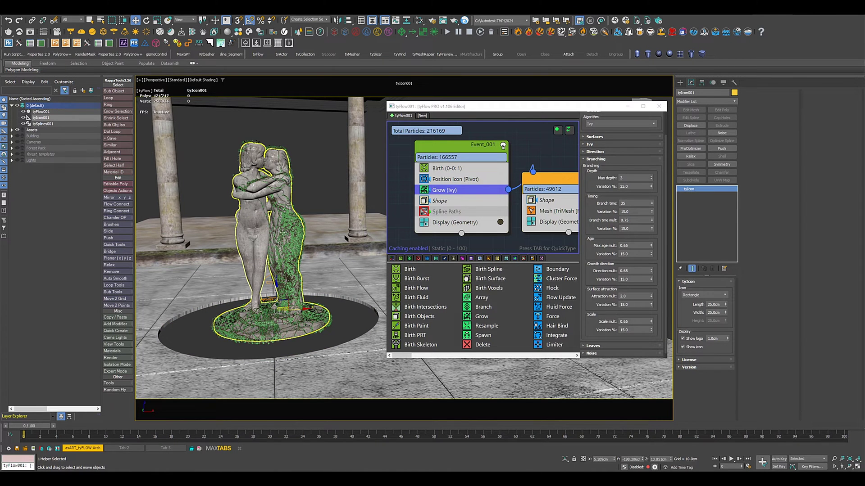
{"action": "scroll", "coordinate": [282, 233], "scroll_direction": "up", "scroll_amount": 8}
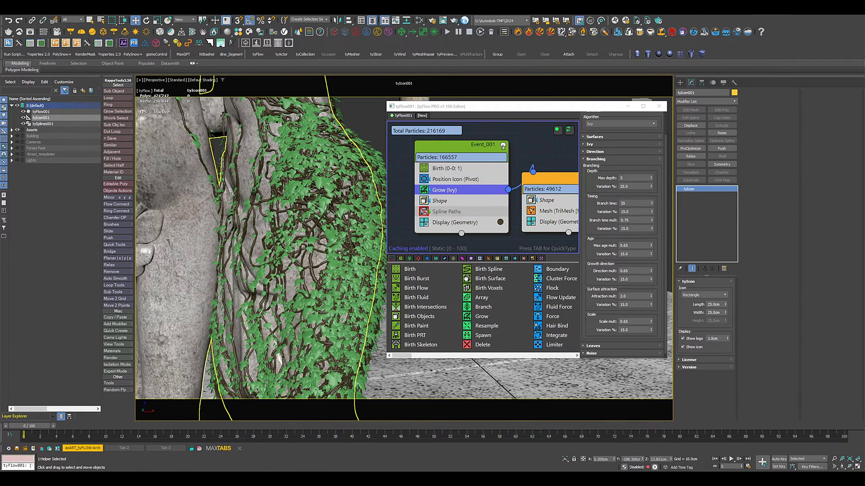
{"action": "scroll", "coordinate": [307, 267], "scroll_direction": "up", "scroll_amount": 5}
{"action": "scroll", "coordinate": [300, 259], "scroll_direction": "down", "scroll_amount": 6}
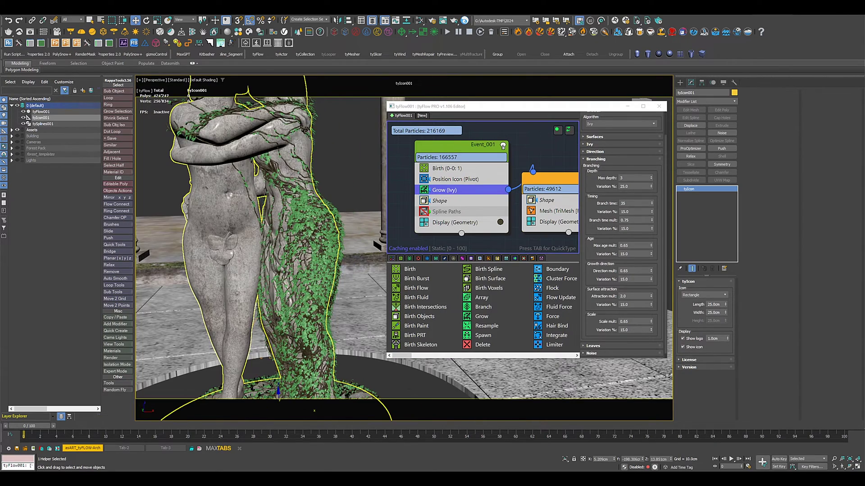
{"action": "scroll", "coordinate": [307, 259], "scroll_direction": "up", "scroll_amount": 8}
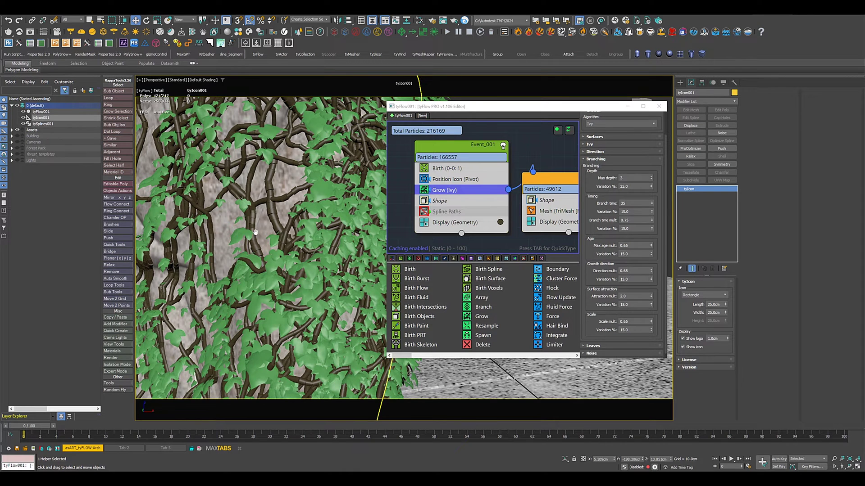
{"action": "scroll", "coordinate": [270, 232], "scroll_direction": "up", "scroll_amount": 3}
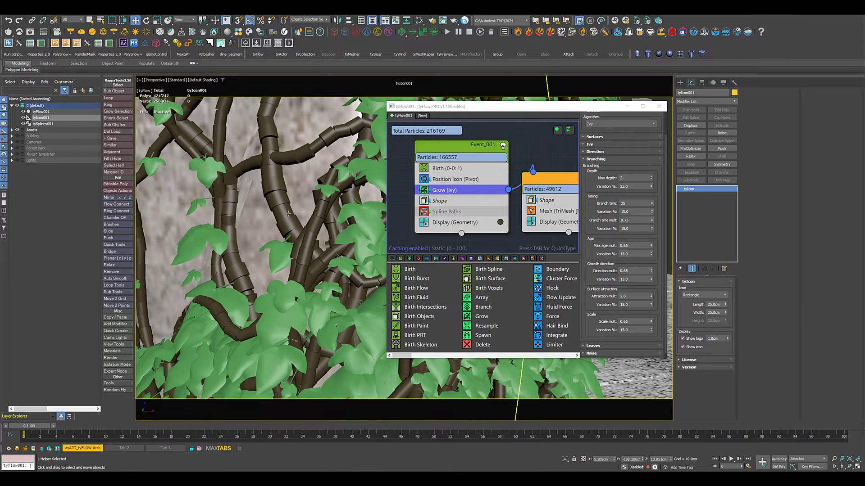
{"action": "left_click", "coordinate": [424, 224]}
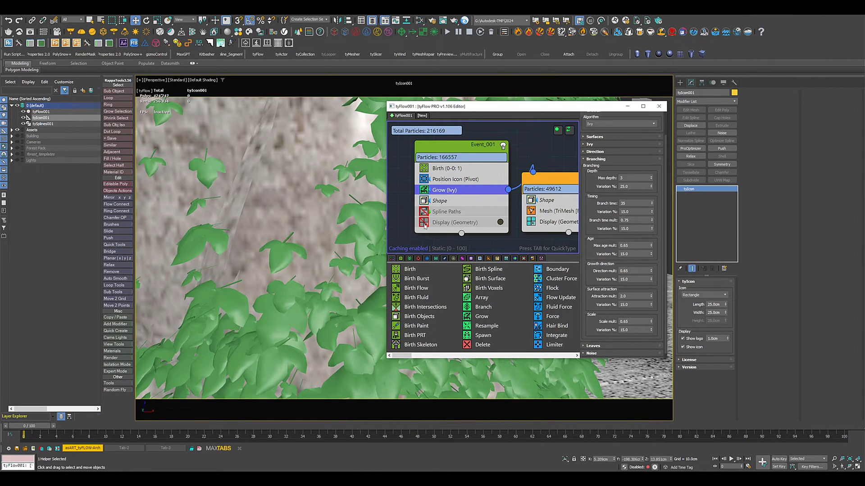
{"action": "left_click", "coordinate": [424, 223]}
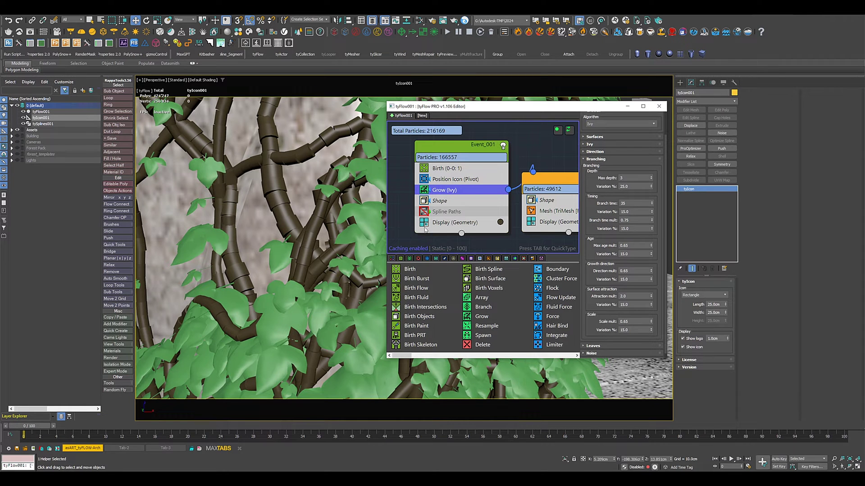
{"action": "scroll", "coordinate": [249, 227], "scroll_direction": "down", "scroll_amount": 8}
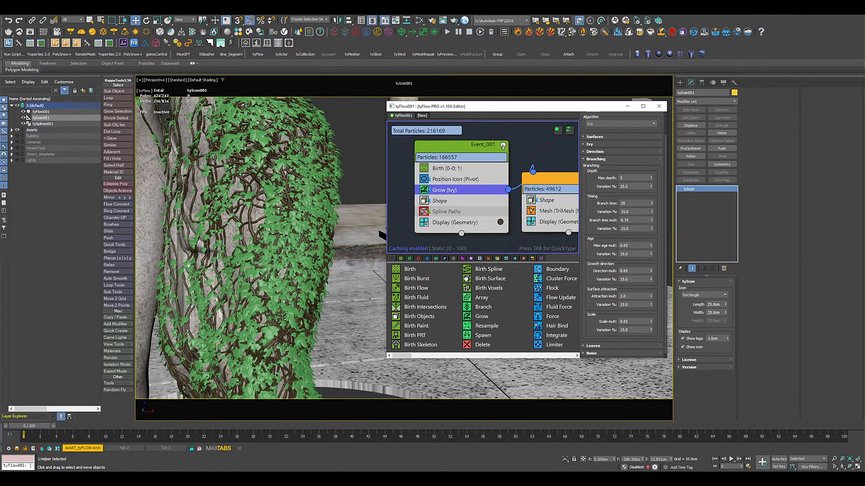
Select tySplines001 and inspect its tySplineMesher settings and the vine thickness on the sculpture
{"action": "left_click", "coordinate": [67, 124]}
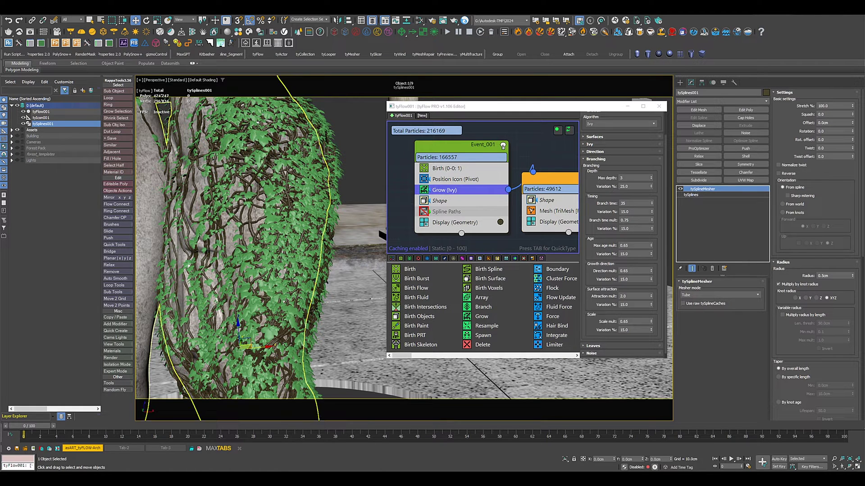
{"action": "scroll", "coordinate": [241, 221], "scroll_direction": "up", "scroll_amount": 5}
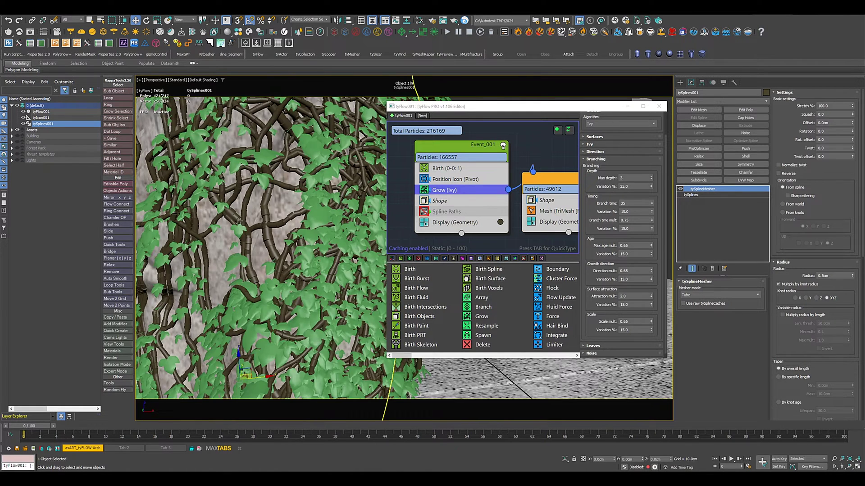
{"action": "scroll", "coordinate": [262, 221], "scroll_direction": "down", "scroll_amount": 8}
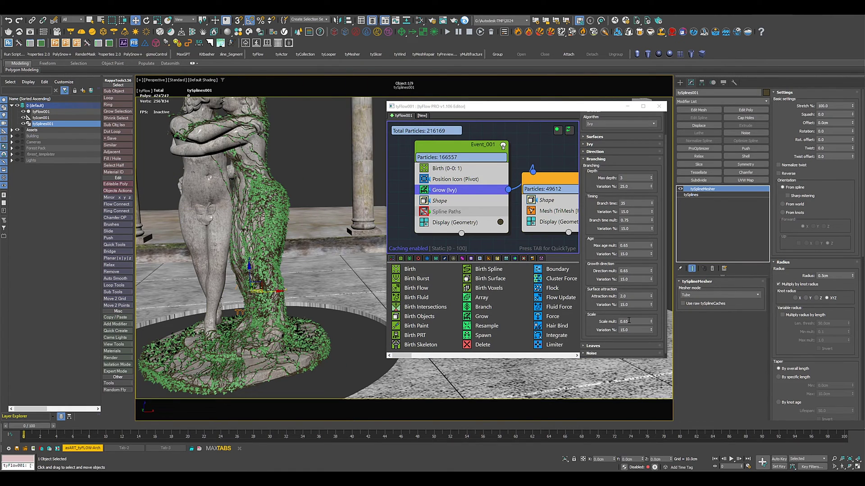
{"action": "scroll", "coordinate": [255, 217], "scroll_direction": "up", "scroll_amount": 5}
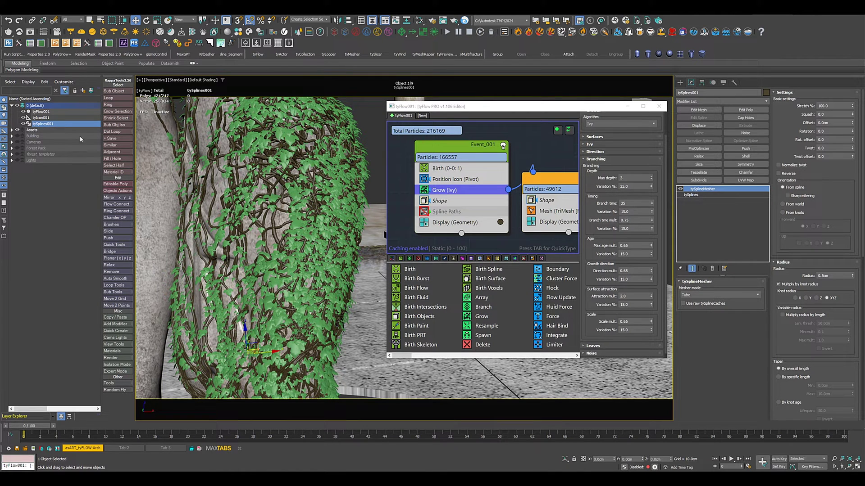
Try a branching Scale mult of 1 for the ivy and restore it to 0.65
{"action": "left_click", "coordinate": [634, 320]}
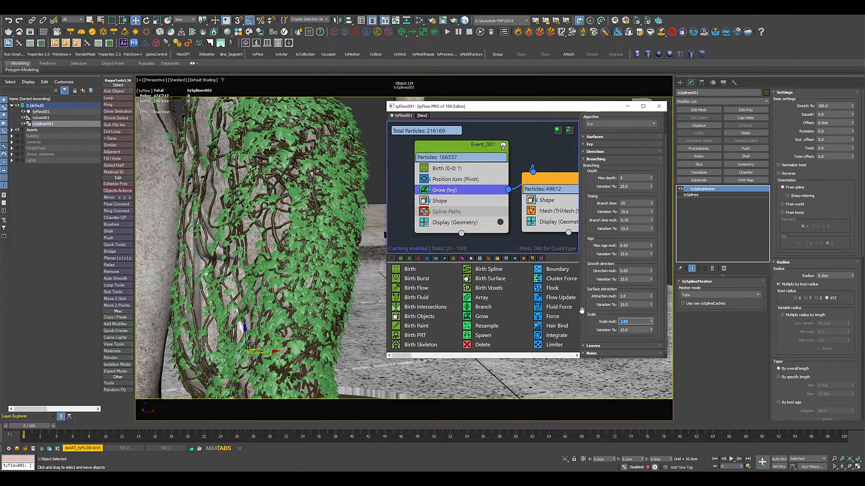
{"action": "type", "text": "1"}
{"action": "key", "text": "Return"}
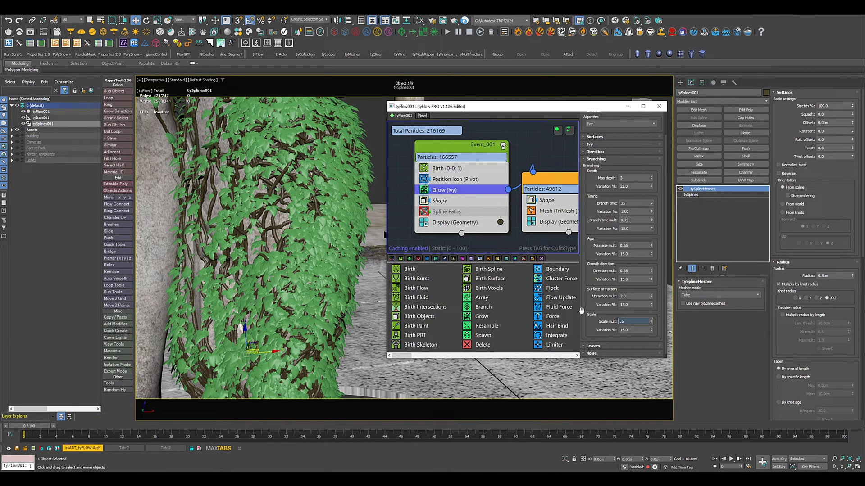
{"action": "type", "text": ".65"}
{"action": "key", "text": "Return"}
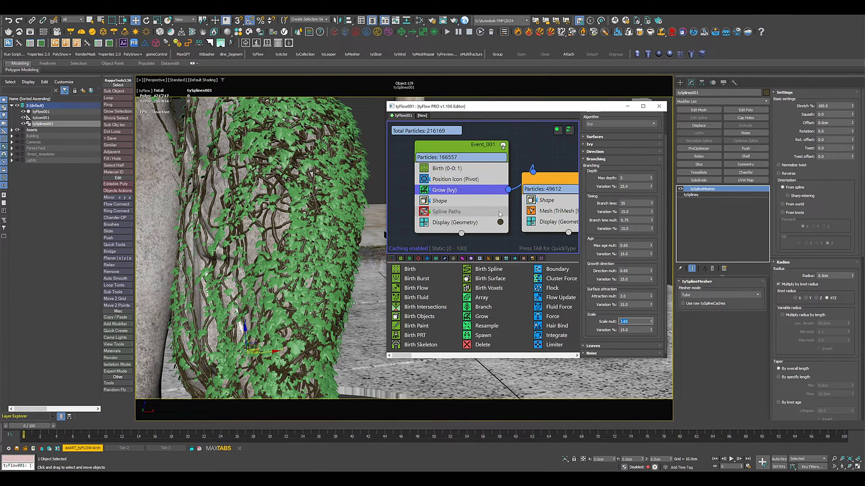
Try a leaf Density of 10% for the sculpture's ivy and check the coverage
{"action": "left_click", "coordinate": [594, 162]}
{"action": "left_click", "coordinate": [600, 194]}
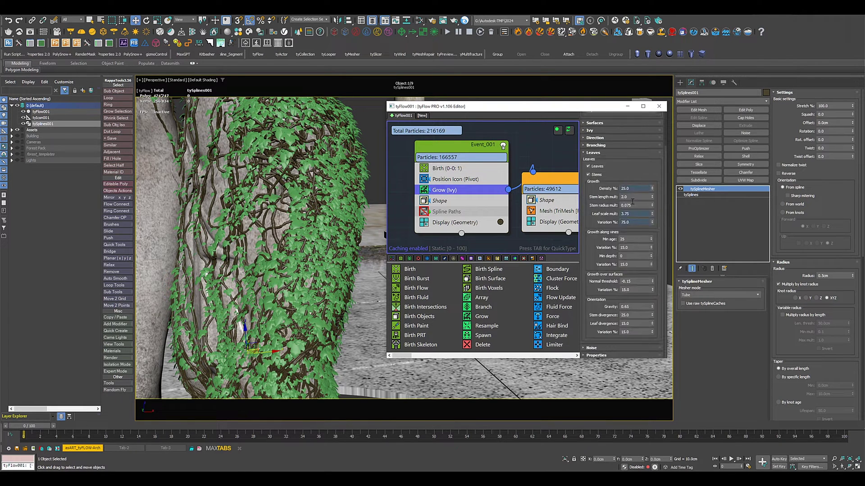
{"action": "double_click", "coordinate": [621, 188]}
{"action": "type", "text": "10"}
{"action": "key", "text": "Return"}
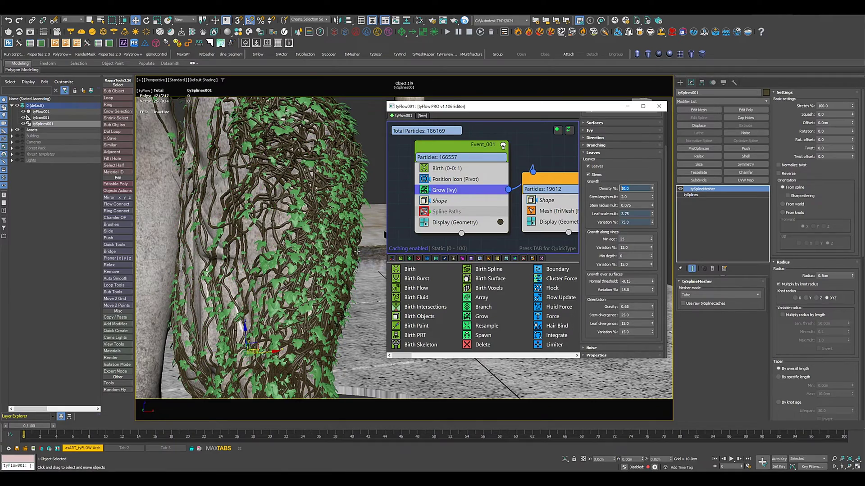
{"action": "middle_click_drag", "start_coordinate": [331, 232], "coordinate": [279, 250], "text": "alt"}
{"action": "scroll", "coordinate": [306, 257], "scroll_direction": "down", "scroll_amount": 6}
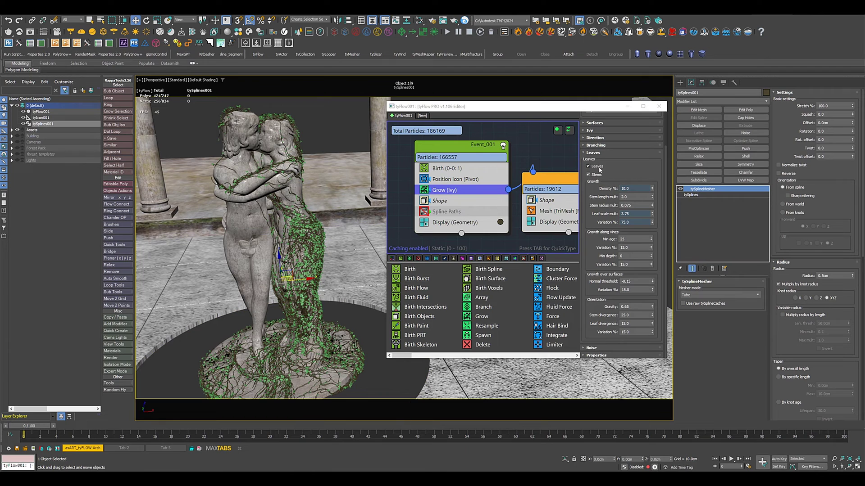
Try a branching Branch time of 50 for the ivy and raise it to 60, checking the growth on the sculpture
{"action": "left_click", "coordinate": [596, 145]}
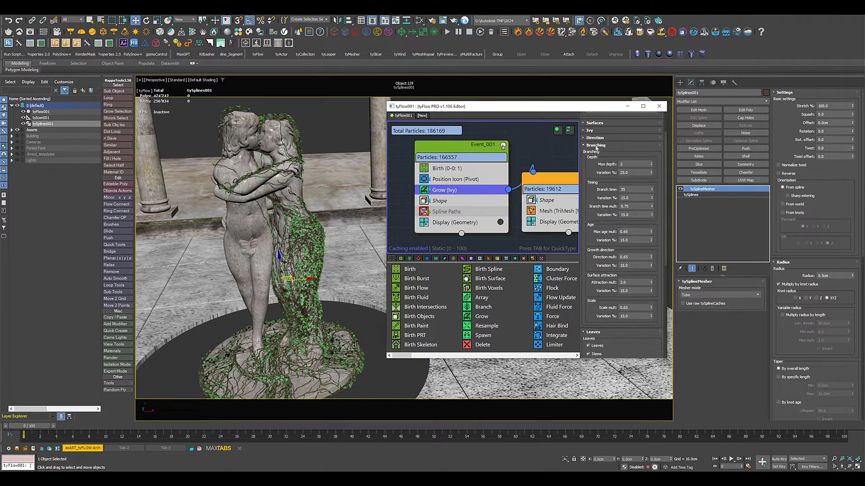
{"action": "left_click", "coordinate": [639, 190]}
{"action": "type", "text": "50"}
{"action": "key", "text": "Return"}
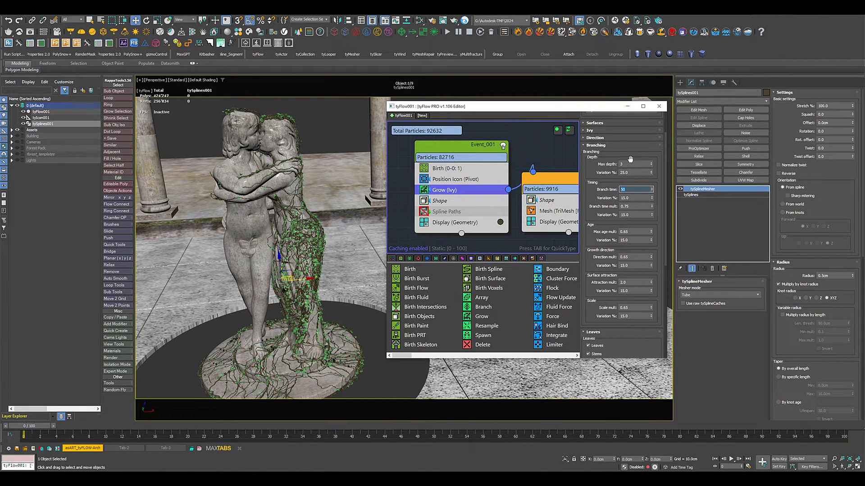
{"action": "key", "text": "Return"}
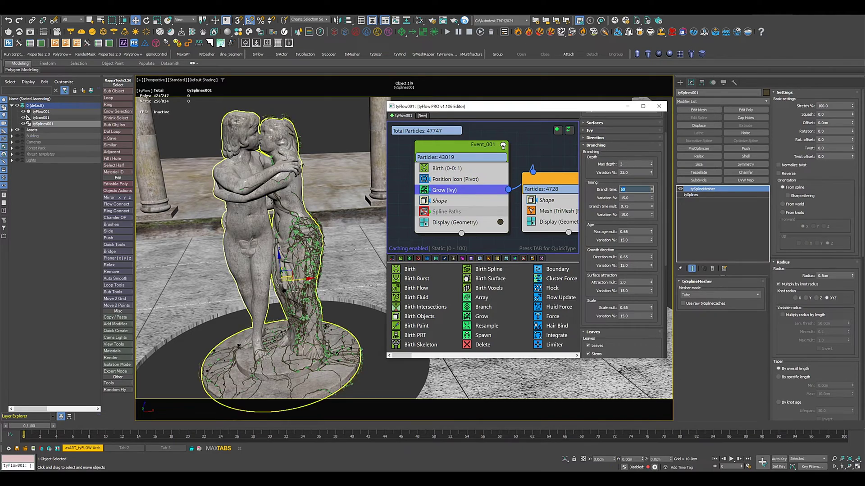
{"action": "middle_click_drag", "start_coordinate": [303, 293], "coordinate": [285, 236], "text": "alt"}
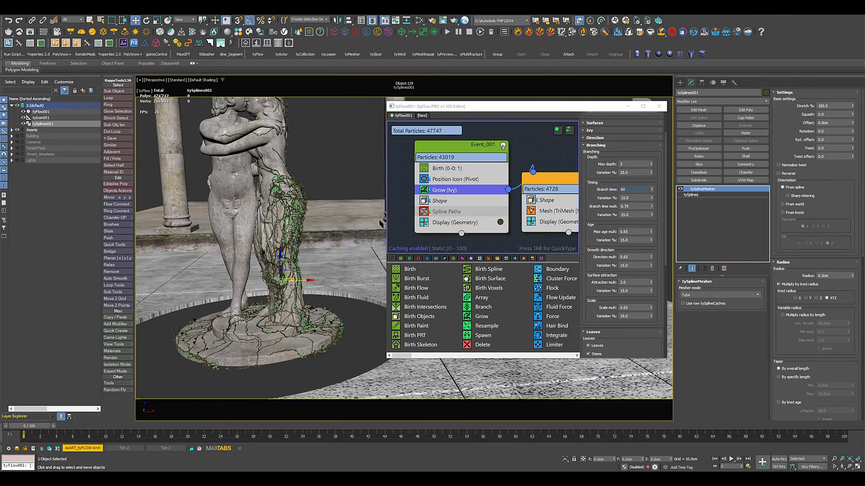
{"action": "scroll", "coordinate": [307, 242], "scroll_direction": "up", "scroll_amount": 4}
{"action": "scroll", "coordinate": [310, 260], "scroll_direction": "down", "scroll_amount": 10}
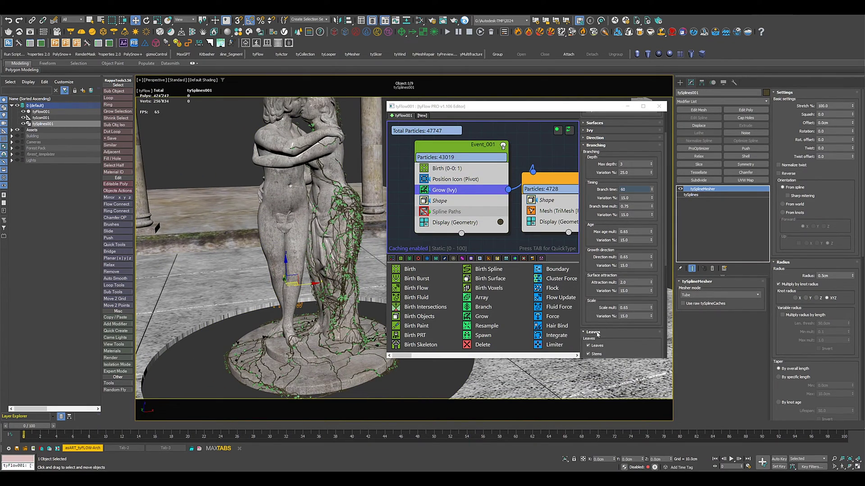
Try a Leaf scale mult of 5 for the ivy and increase it to 6
{"action": "left_click_drag", "start_coordinate": [595, 331], "coordinate": [595, 163]}
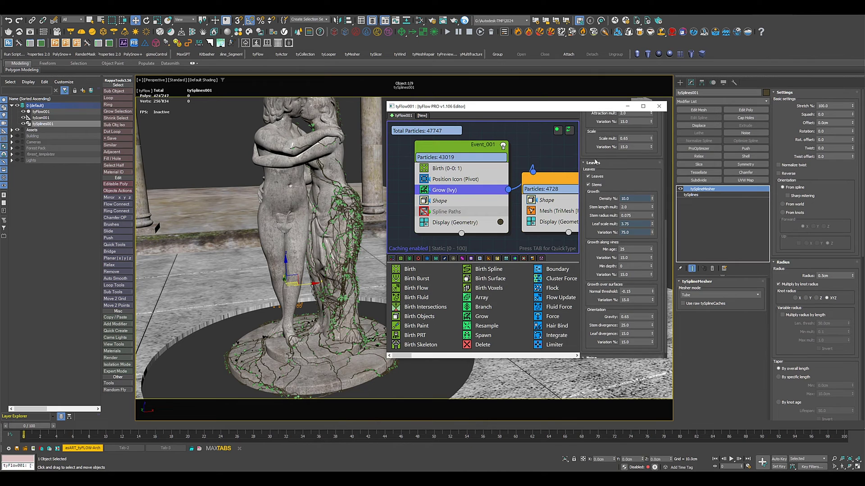
{"action": "left_click", "coordinate": [638, 224]}
{"action": "type", "text": "5"}
{"action": "key", "text": "Return"}
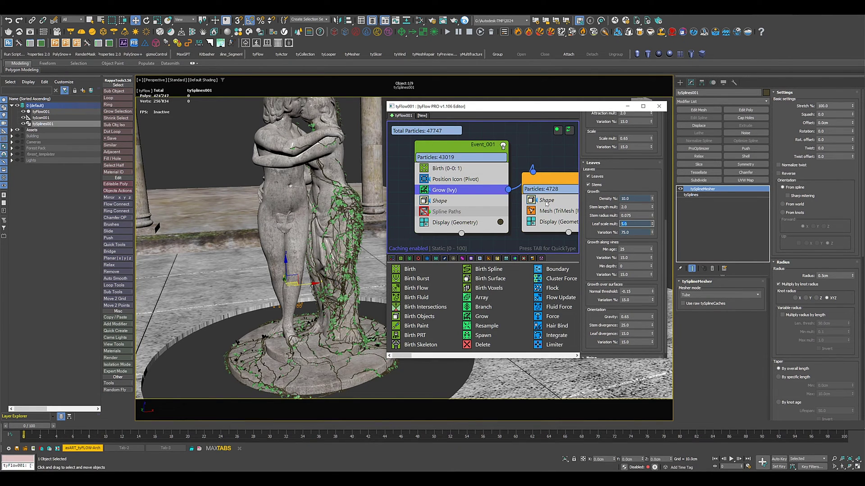
{"action": "type", "text": "6"}
{"action": "key", "text": "Return"}
{"action": "middle_click_drag", "start_coordinate": [346, 229], "coordinate": [292, 229], "text": "alt"}
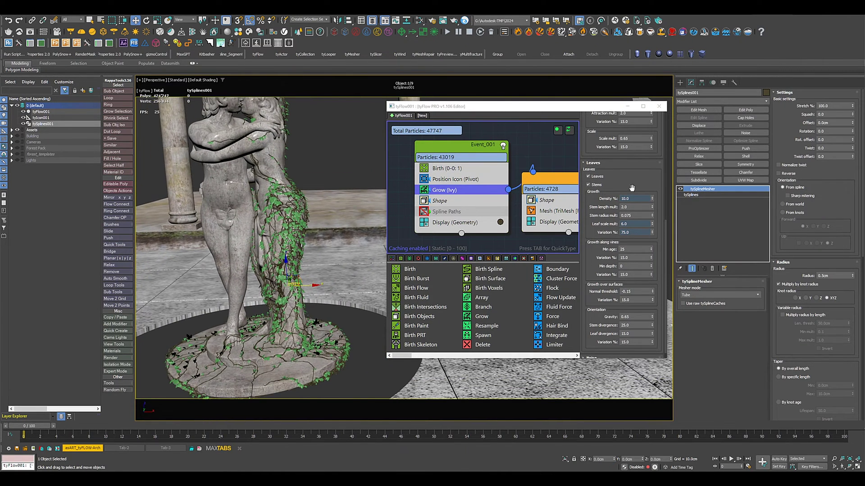
Set the ivy's leaf Density to 15% and review the sculpture from several distances
{"action": "left_click", "coordinate": [637, 198]}
{"action": "type", "text": "15"}
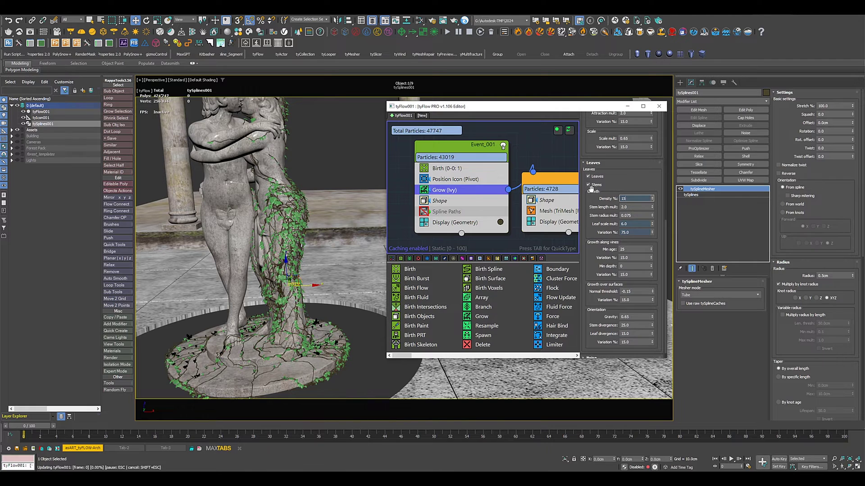
{"action": "key", "text": "Return"}
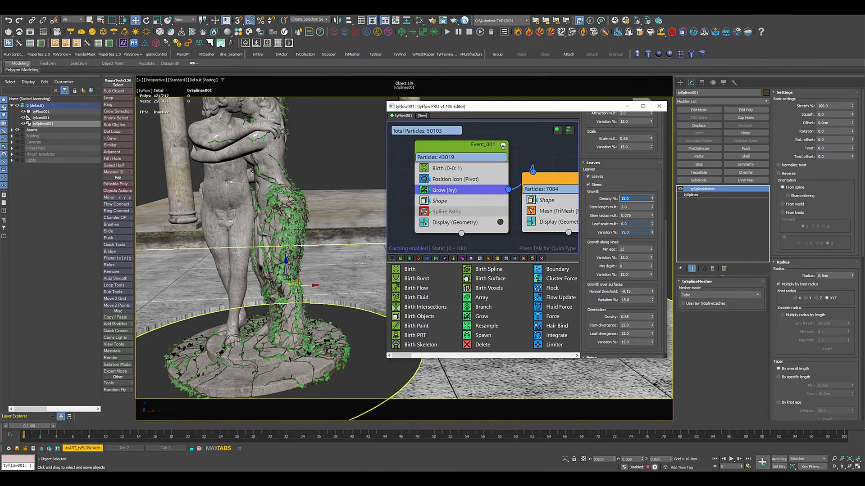
{"action": "middle_click_drag", "start_coordinate": [347, 253], "coordinate": [298, 282], "text": "alt"}
{"action": "scroll", "coordinate": [340, 239], "scroll_direction": "down", "scroll_amount": 3}
{"action": "middle_click_drag", "start_coordinate": [304, 306], "coordinate": [333, 313]}
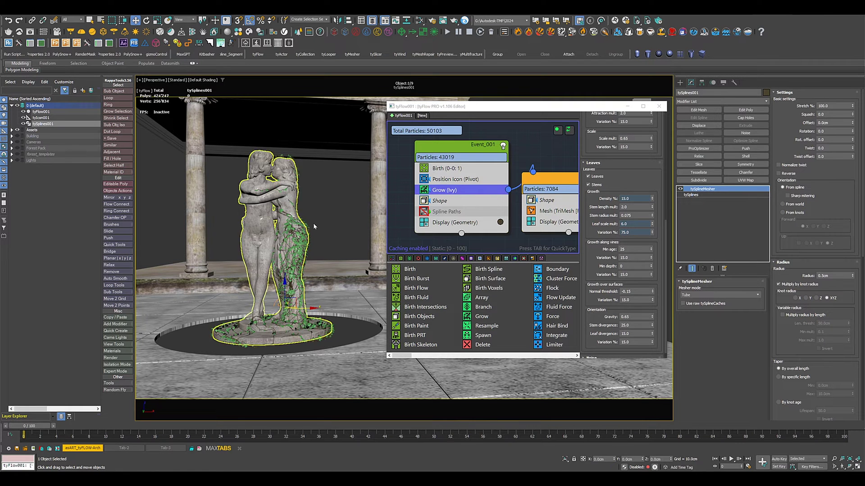
{"action": "scroll", "coordinate": [297, 242], "scroll_direction": "up", "scroll_amount": 5}
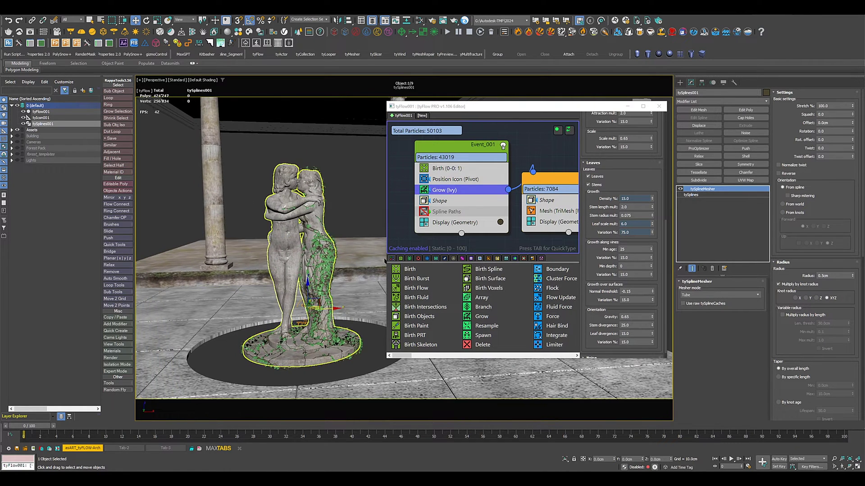
{"action": "scroll", "coordinate": [321, 262], "scroll_direction": "down", "scroll_amount": 5}
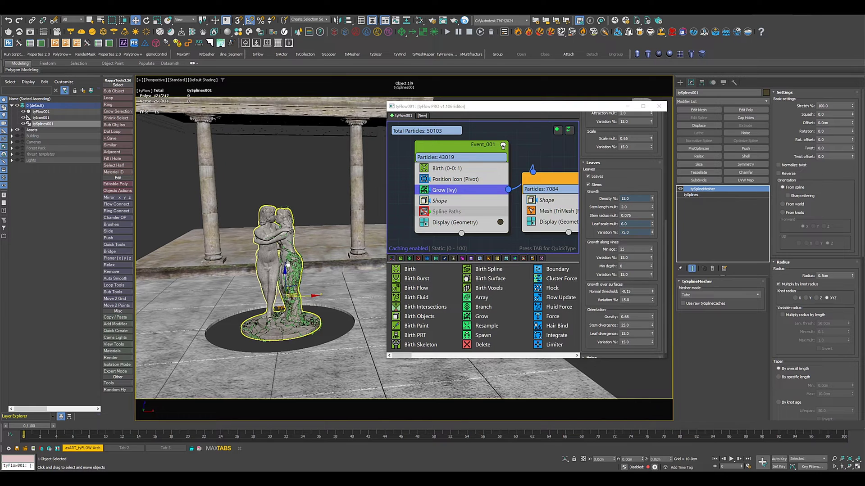
Examine the two temple columns and the growth surfaces assigned to the sculpture's ivy
{"action": "left_click", "coordinate": [356, 168]}
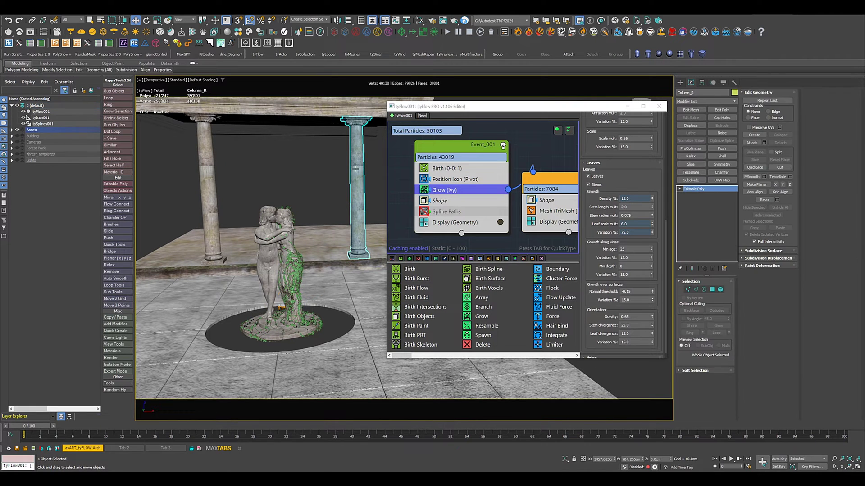
{"action": "left_click", "coordinate": [196, 164]}
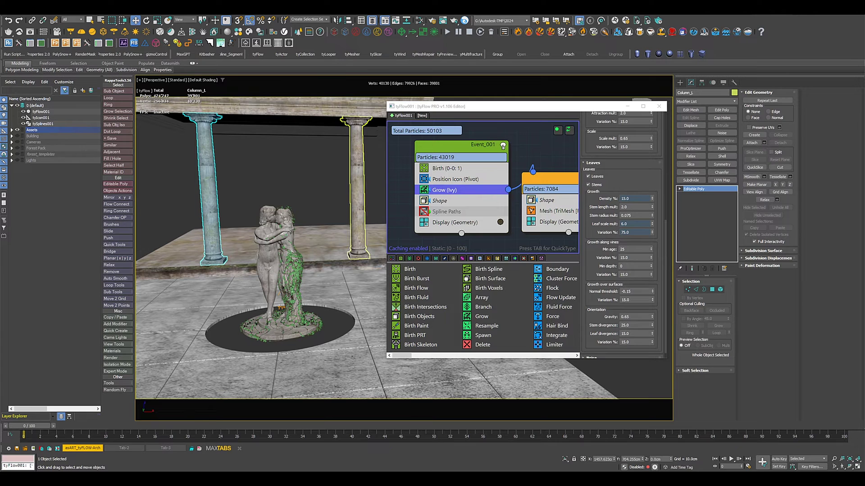
{"action": "left_click", "coordinate": [301, 159]}
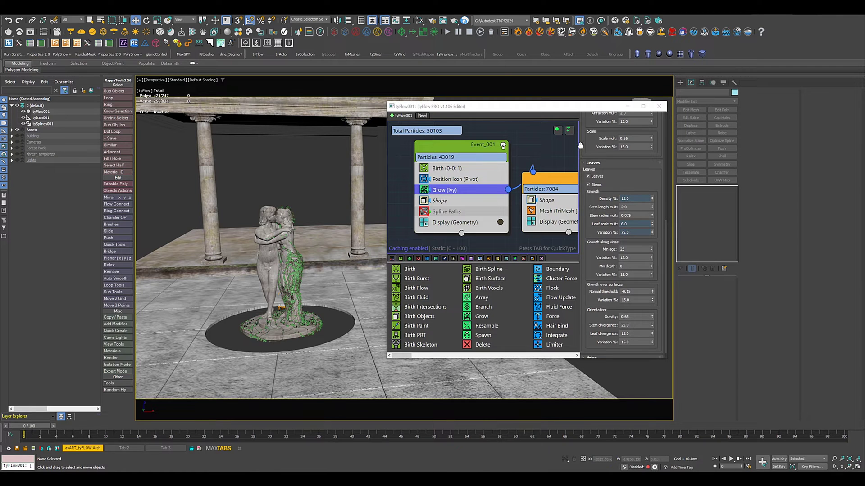
{"action": "left_click_drag", "start_coordinate": [582, 138], "coordinate": [582, 370]}
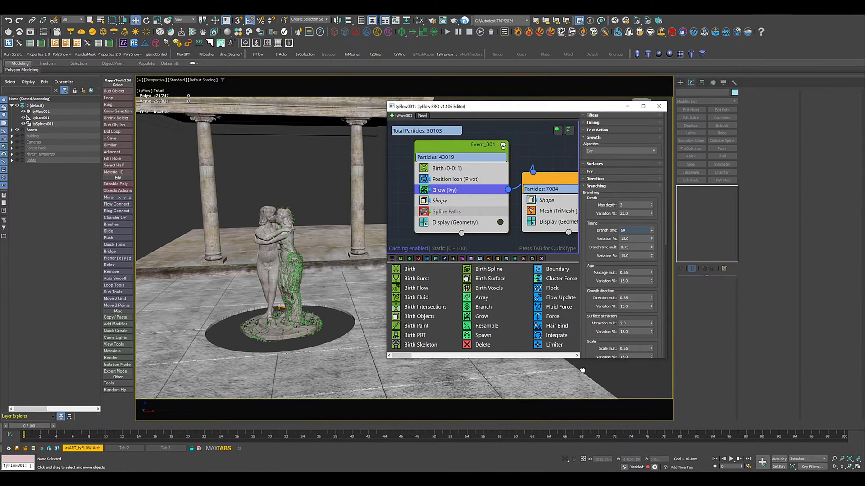
{"action": "left_click", "coordinate": [593, 164]}
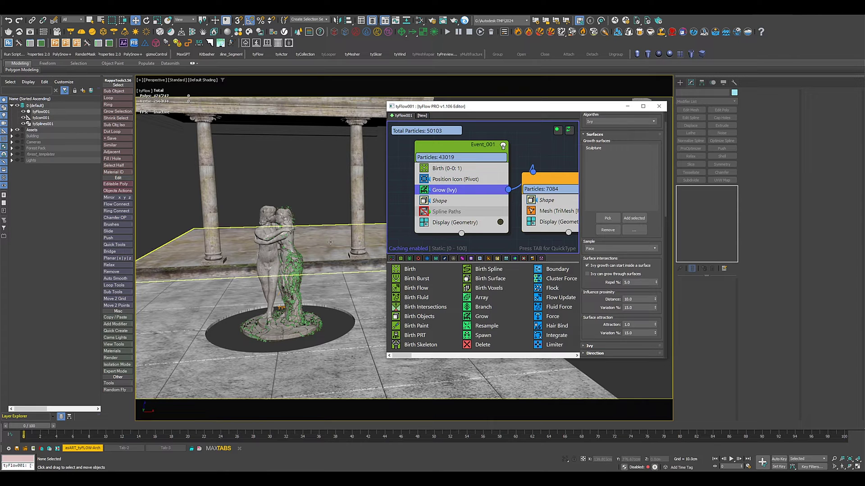
{"action": "middle_click_drag", "start_coordinate": [363, 236], "coordinate": [259, 254]}
{"action": "middle_click_drag", "start_coordinate": [342, 218], "coordinate": [284, 275], "text": "alt"}
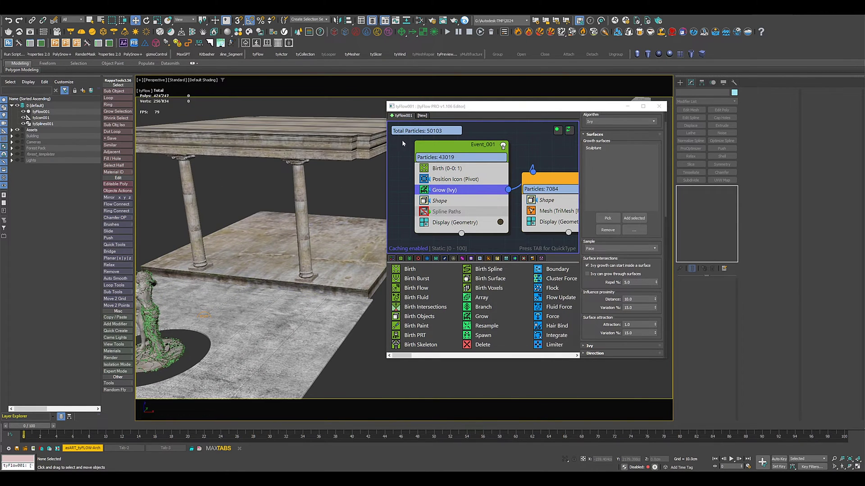
Create a second tyFlow and populate it with the Simple Ivy Flow preset
{"action": "left_click", "coordinate": [422, 116]}
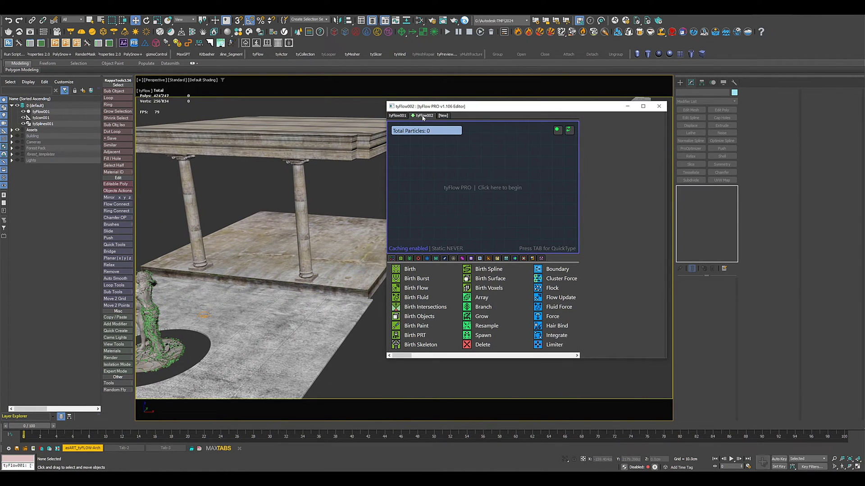
{"action": "right_click", "coordinate": [425, 167]}
{"action": "mouse_move", "coordinate": [454, 189]}
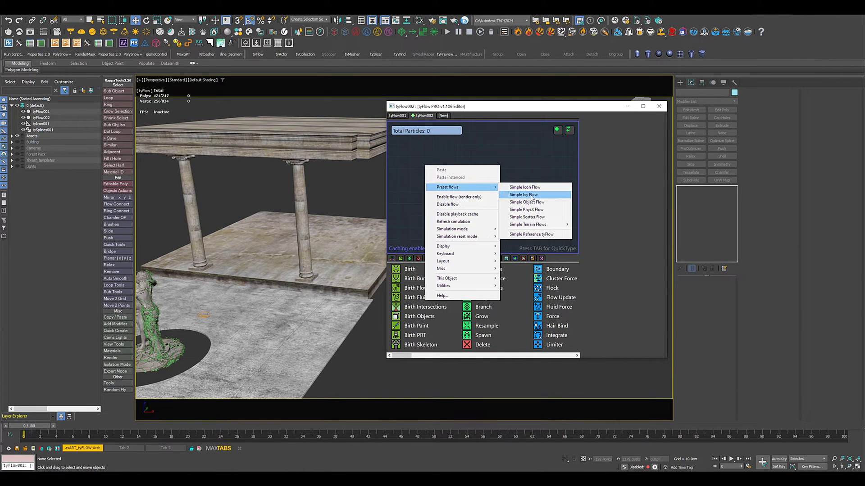
{"action": "left_click", "coordinate": [527, 195]}
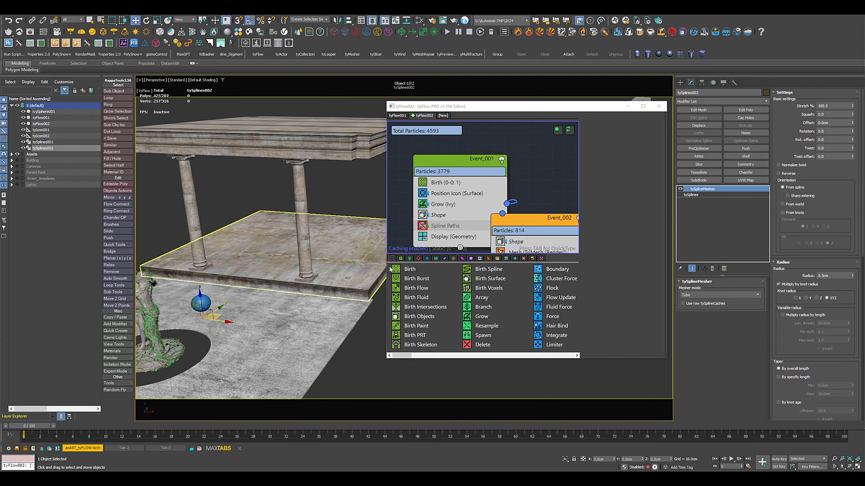
Replace ivySphere001 with Column_R as the growth surface in the new flow's Grow (Ivy) operator
{"action": "left_click", "coordinate": [448, 206]}
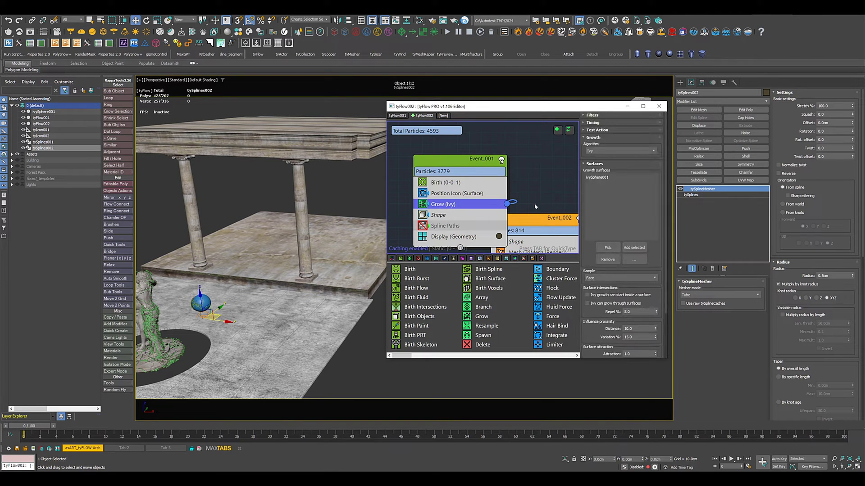
{"action": "left_click", "coordinate": [597, 177]}
{"action": "left_click", "coordinate": [608, 259]}
{"action": "left_click", "coordinate": [608, 248]}
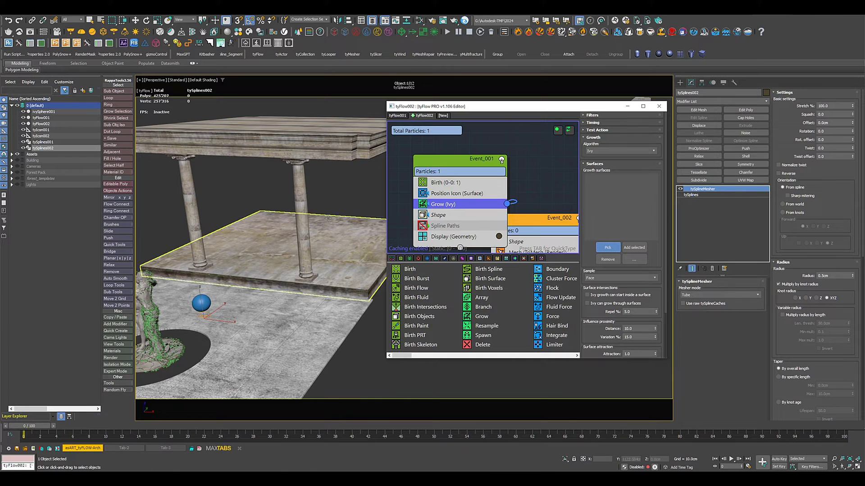
{"action": "left_click", "coordinate": [305, 224]}
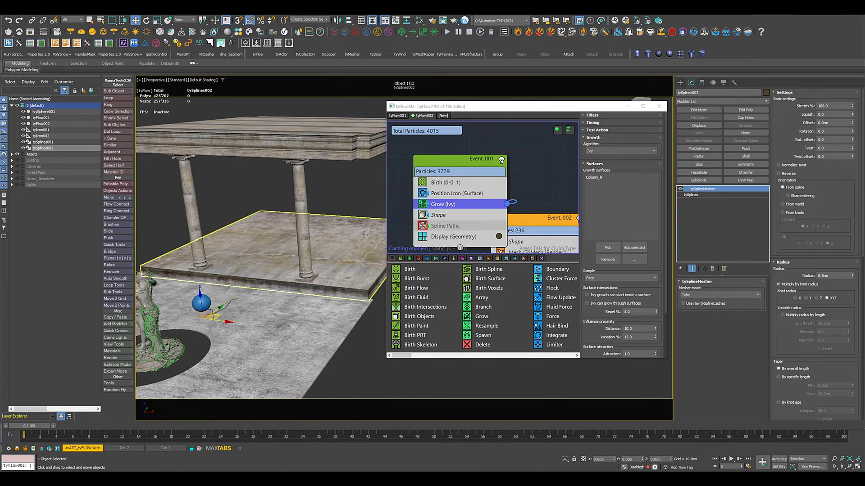
Move tyIcon002 against the base of Column_R and allow ivy growth to start inside a surface
{"action": "left_click", "coordinate": [41, 136]}
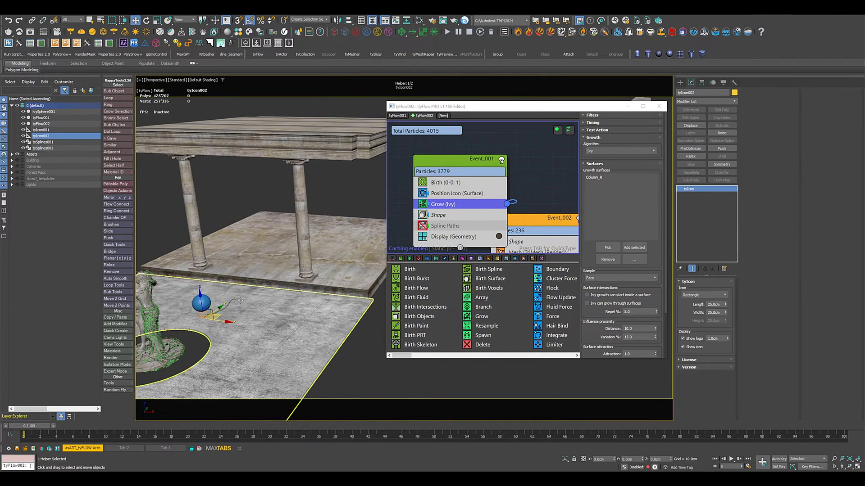
{"action": "left_click_drag", "start_coordinate": [232, 312], "coordinate": [306, 260]}
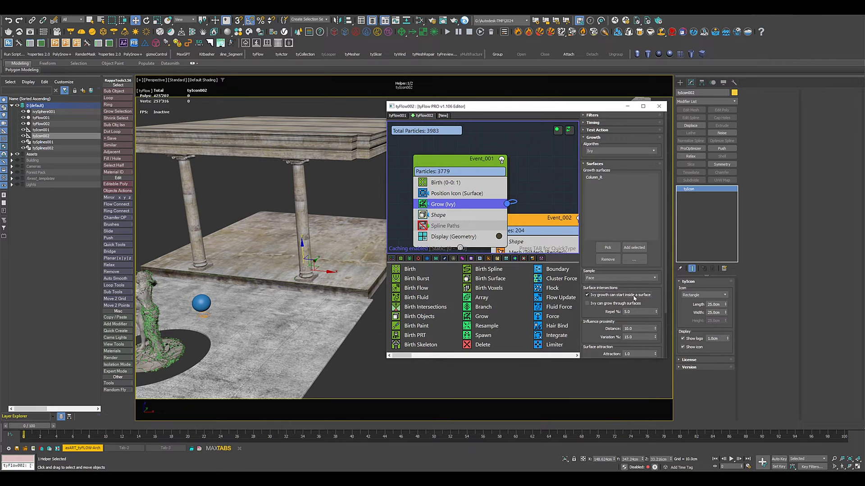
{"action": "scroll", "coordinate": [348, 288], "scroll_direction": "up", "scroll_amount": 6}
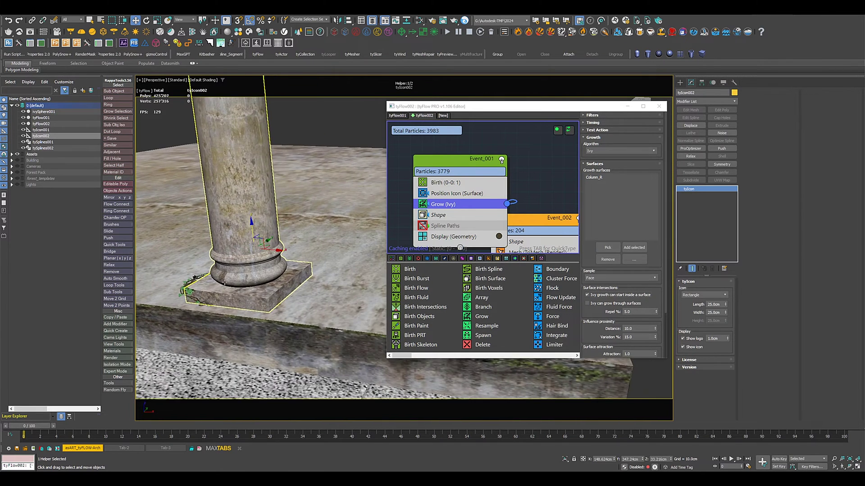
{"action": "middle_click_drag", "start_coordinate": [264, 286], "coordinate": [270, 251], "text": "alt"}
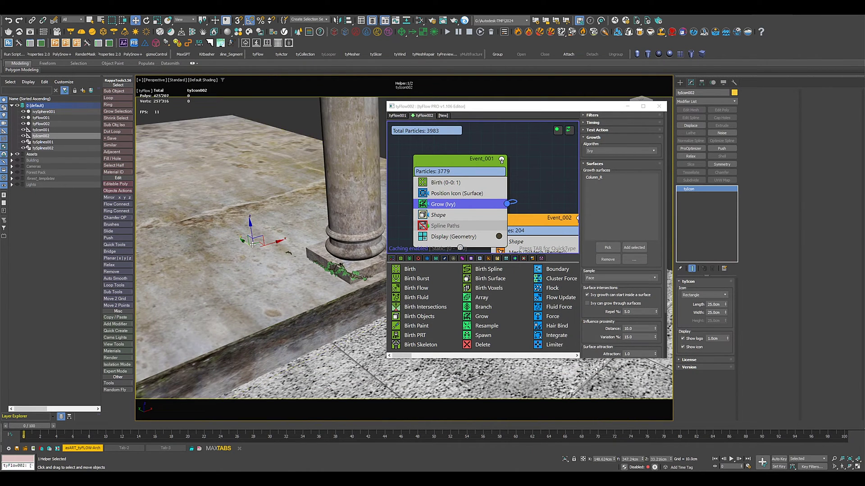
{"action": "left_click_drag", "start_coordinate": [257, 244], "coordinate": [329, 219]}
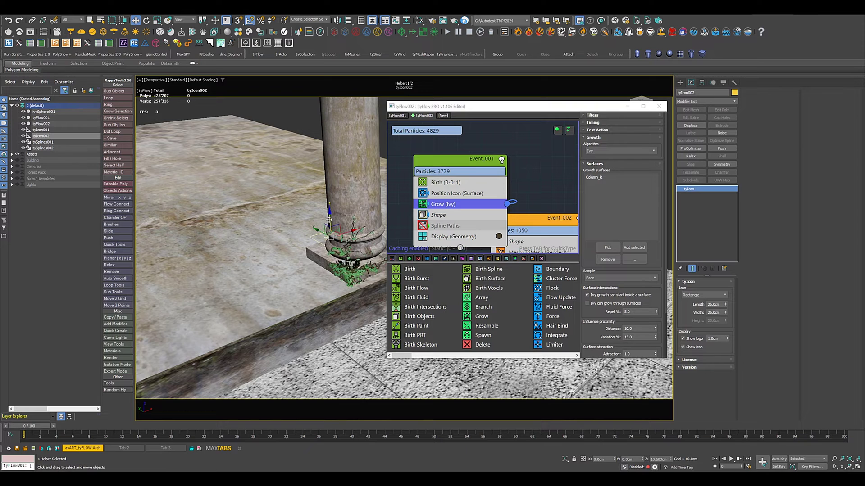
{"action": "middle_click_drag", "start_coordinate": [329, 220], "coordinate": [255, 233]}
{"action": "middle_click_drag", "start_coordinate": [293, 282], "coordinate": [253, 274], "text": "alt"}
{"action": "left_click_drag", "start_coordinate": [282, 251], "coordinate": [289, 251]}
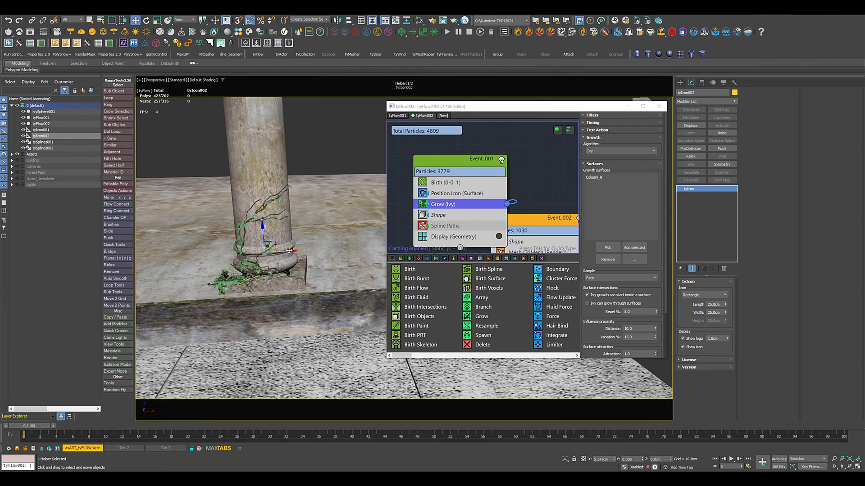
Raise the Max age of Column_R's ivy growth to 600 and finally to 1200
{"action": "scroll", "coordinate": [588, 315], "scroll_direction": "down", "scroll_amount": 3}
{"action": "left_click", "coordinate": [590, 319]}
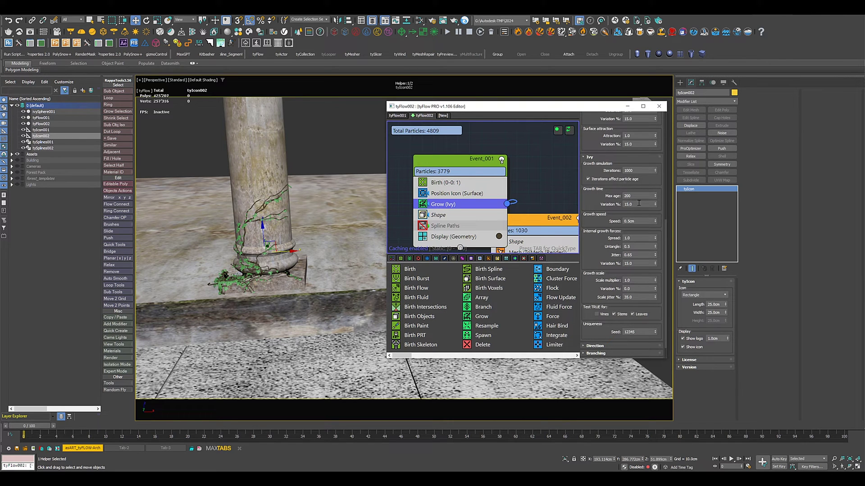
{"action": "left_click_drag", "start_coordinate": [637, 196], "coordinate": [558, 198]}
{"action": "key", "text": "Return"}
{"action": "scroll", "coordinate": [300, 191], "scroll_direction": "down", "scroll_amount": 2}
{"action": "middle_click_drag", "start_coordinate": [299, 192], "coordinate": [293, 285]}
{"action": "scroll", "coordinate": [310, 306], "scroll_direction": "down", "scroll_amount": 3}
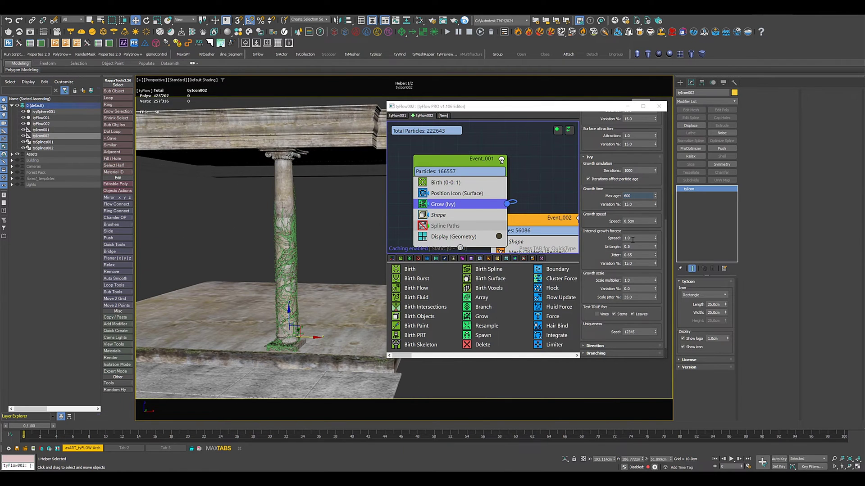
{"action": "left_click_drag", "start_coordinate": [640, 196], "coordinate": [579, 197]}
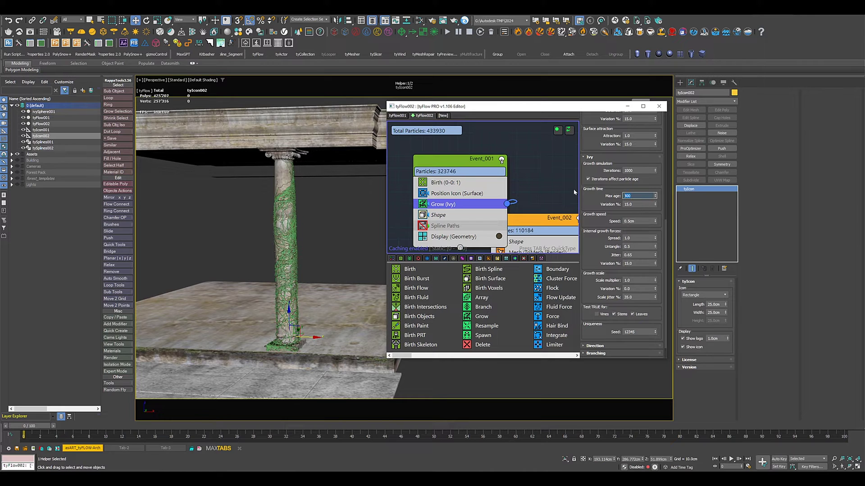
{"action": "type", "text": "12"}
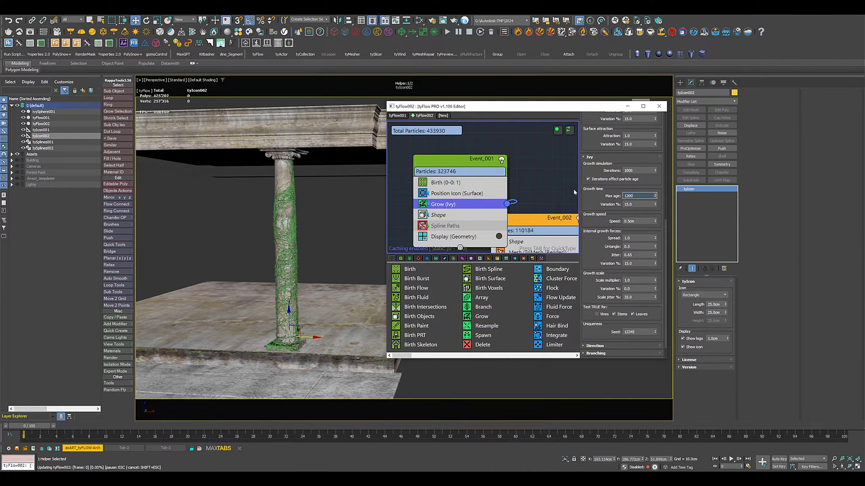
{"action": "key", "text": "Return"}
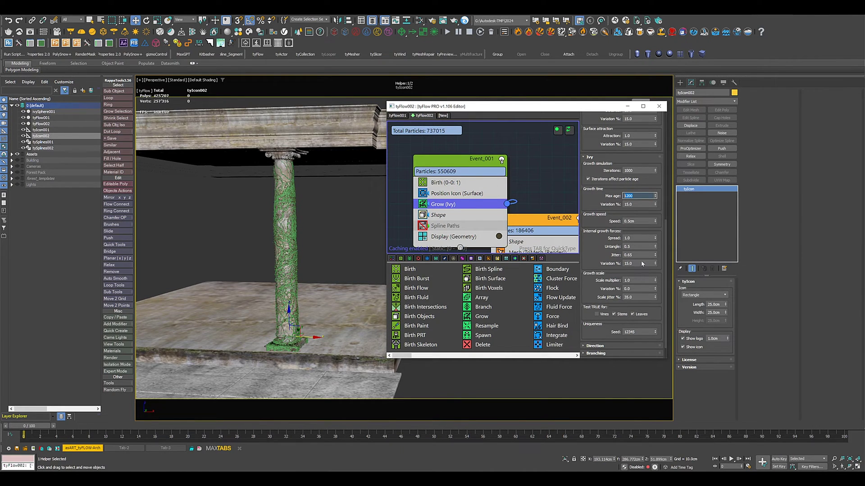
Set the leaf density of Column_R's ivy to 10%
{"action": "scroll", "coordinate": [590, 290], "scroll_direction": "down", "scroll_amount": 1}
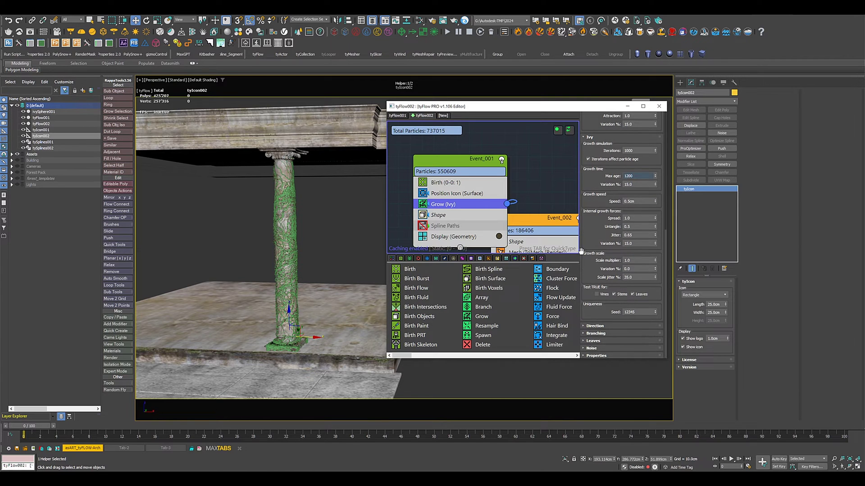
{"action": "left_click", "coordinate": [593, 341]}
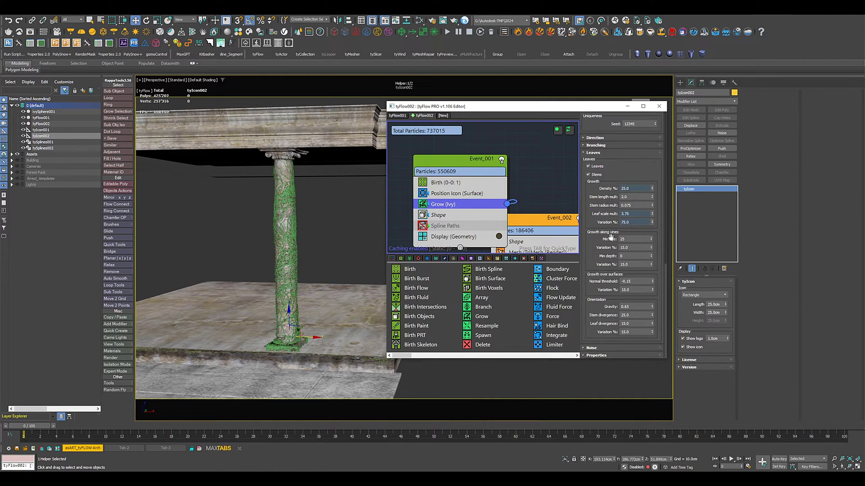
{"action": "left_click", "coordinate": [639, 189]}
{"action": "type", "text": "10"}
{"action": "key", "text": "Return"}
{"action": "middle_click_drag", "start_coordinate": [272, 262], "coordinate": [363, 219], "text": "alt"}
{"action": "scroll", "coordinate": [298, 229], "scroll_direction": "down", "scroll_amount": 5}
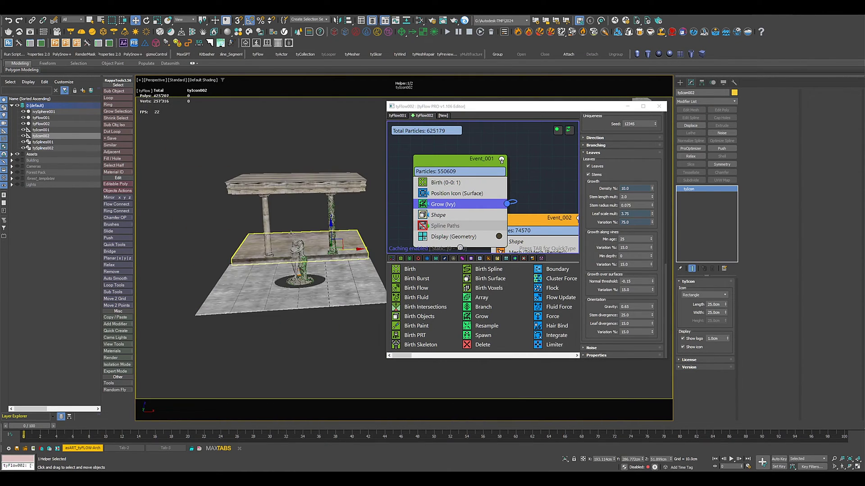
Create a third tyFlow and populate it with the Simple Ivy Flow preset
{"action": "left_click", "coordinate": [442, 116]}
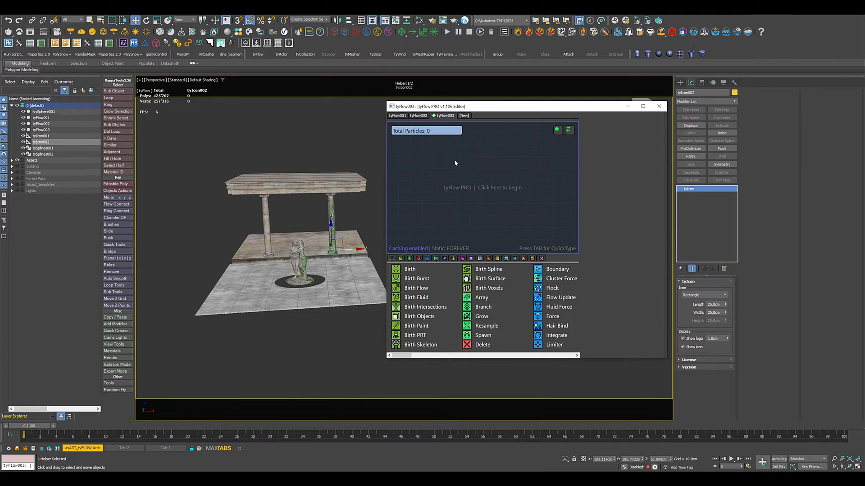
{"action": "right_click", "coordinate": [453, 159]}
{"action": "mouse_move", "coordinate": [485, 182]}
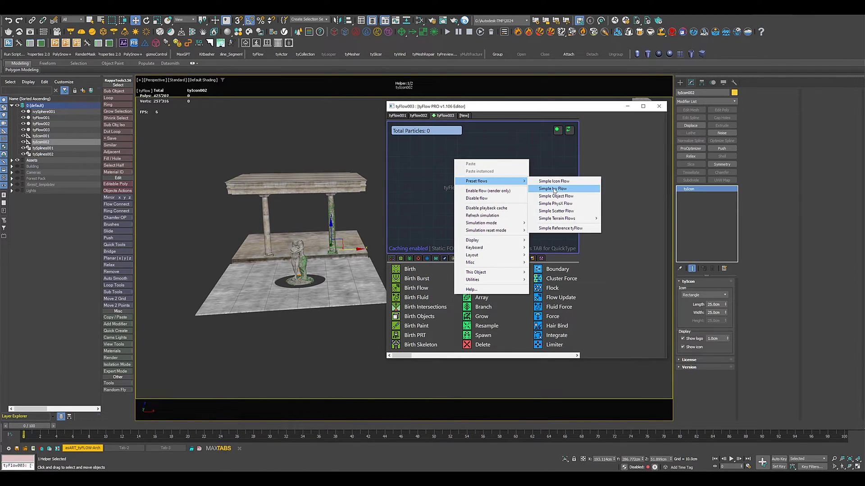
{"action": "left_click", "coordinate": [553, 190]}
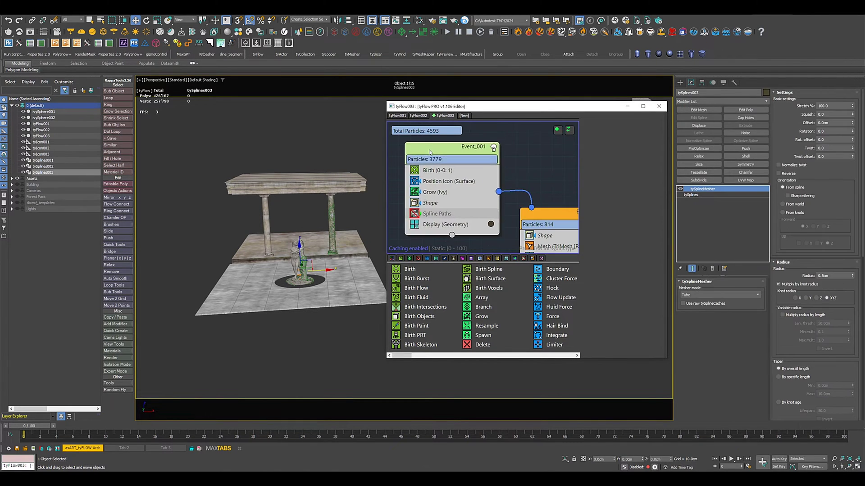
Replace ivySphere002 with Column_L as the growth surface in the third flow's Grow (Ivy) operator
{"action": "left_click", "coordinate": [434, 193]}
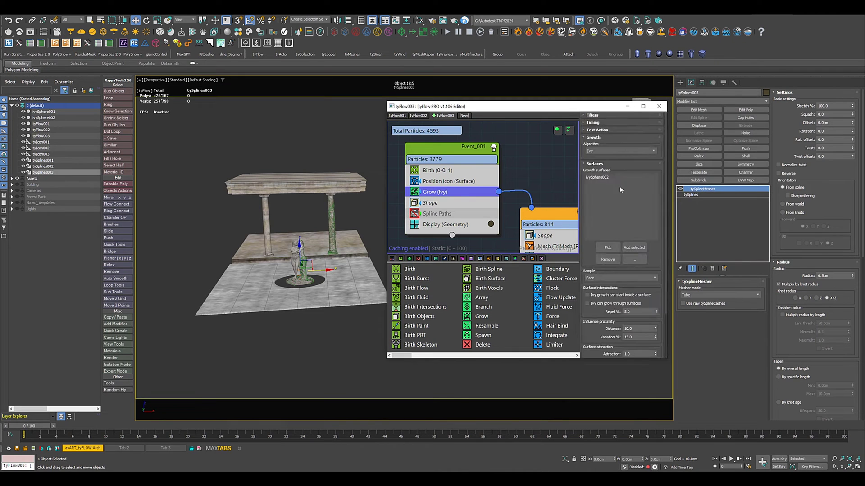
{"action": "left_click", "coordinate": [598, 177]}
{"action": "left_click", "coordinate": [607, 260]}
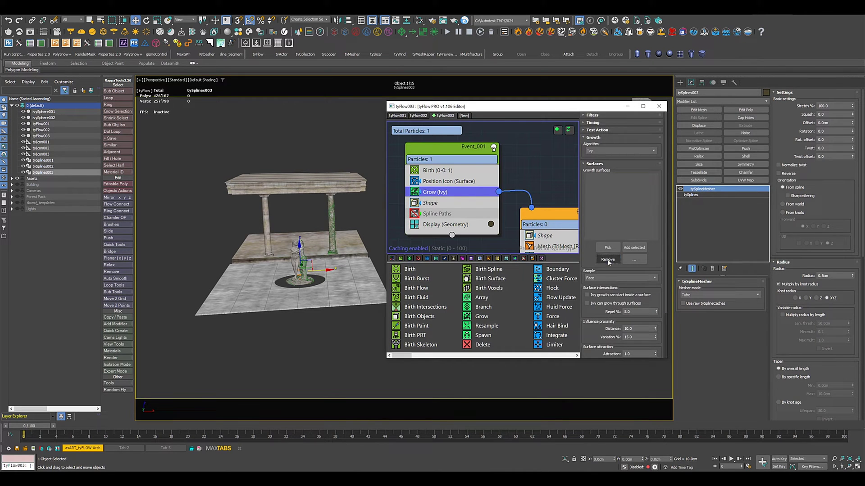
{"action": "left_click", "coordinate": [608, 248]}
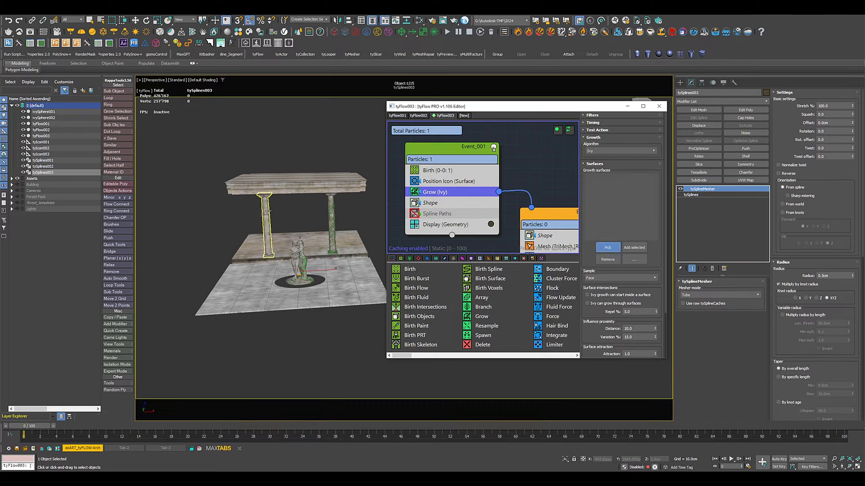
{"action": "left_click", "coordinate": [319, 233]}
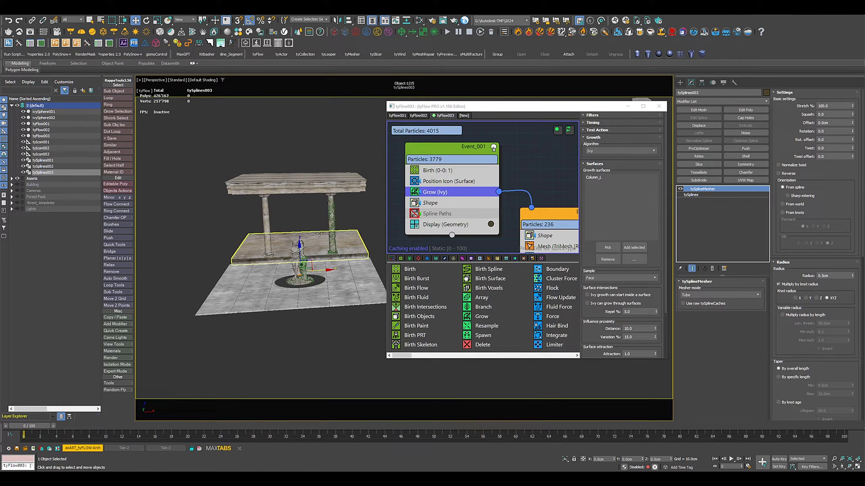
Move tyIcon003 close to the base of Column_L and allow ivy growth to start inside a surface
{"action": "left_click", "coordinate": [45, 154]}
{"action": "middle_click_drag", "start_coordinate": [238, 265], "coordinate": [286, 288], "text": "alt"}
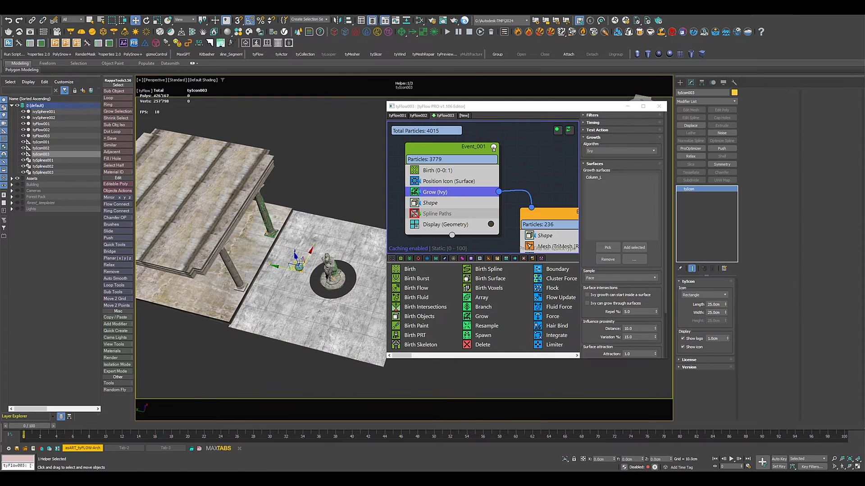
{"action": "left_click_drag", "start_coordinate": [291, 264], "coordinate": [241, 283]}
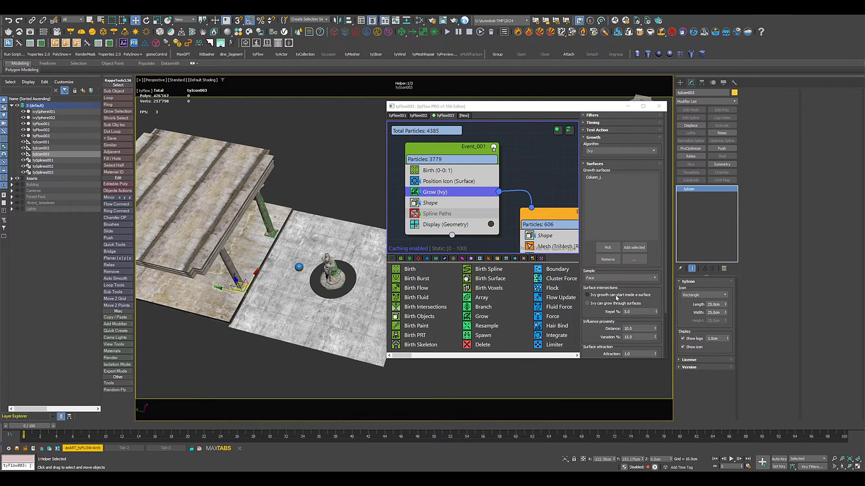
{"action": "left_click", "coordinate": [586, 295]}
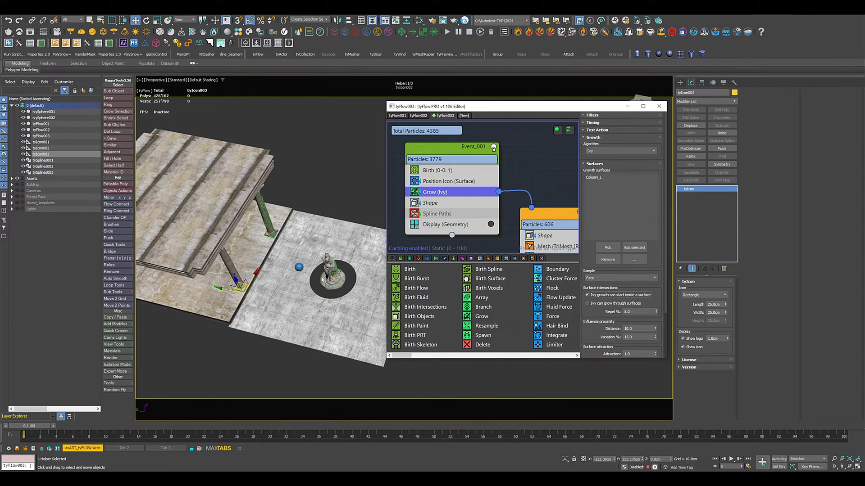
Reposition tyIcon003 directly against Column_L's base and set the Position Icon location to Pivot
{"action": "middle_click_drag", "start_coordinate": [322, 280], "coordinate": [279, 288], "text": "alt"}
{"action": "scroll", "coordinate": [230, 285], "scroll_direction": "up", "scroll_amount": 7}
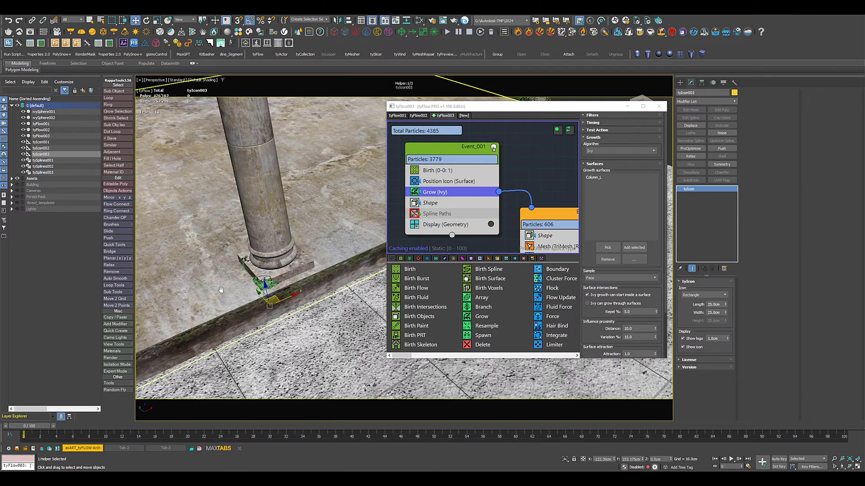
{"action": "middle_click_drag", "start_coordinate": [221, 290], "coordinate": [185, 306], "text": "alt"}
{"action": "left_click_drag", "start_coordinate": [224, 312], "coordinate": [231, 275]}
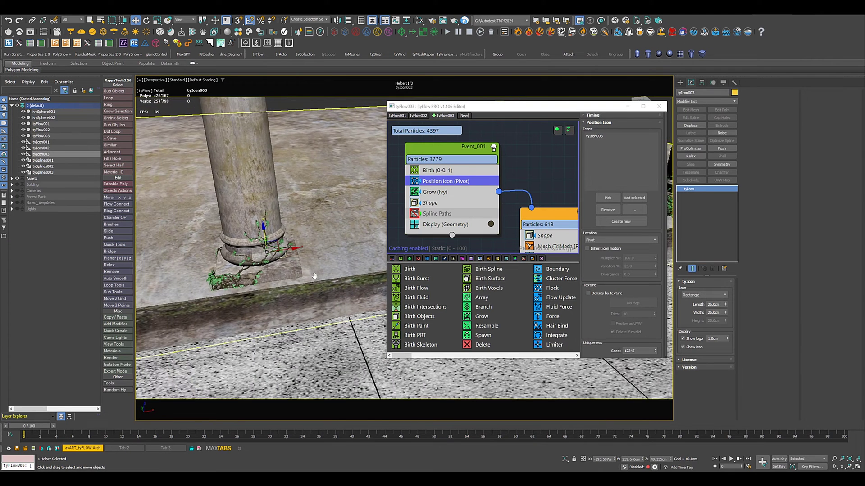
{"action": "middle_click_drag", "start_coordinate": [314, 276], "coordinate": [319, 275], "text": "alt"}
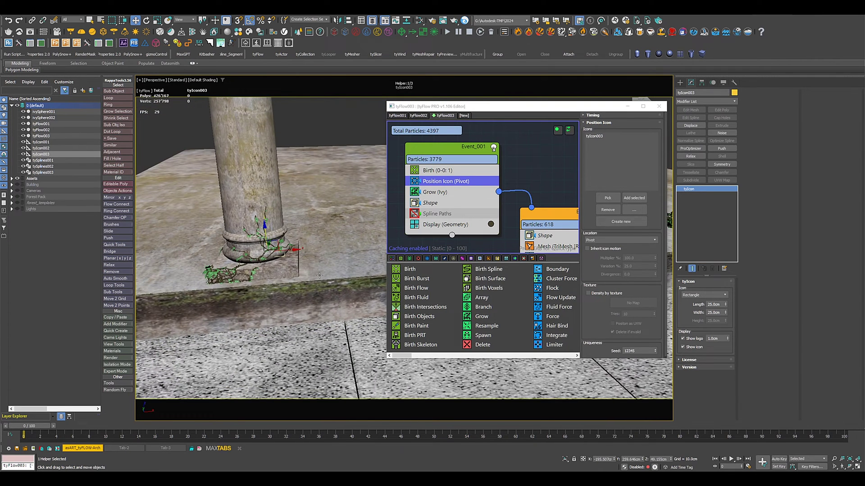
Set the Max age of Column_L's ivy growth to 1200 and inspect the ivy on both columns
{"action": "left_click", "coordinate": [468, 193]}
{"action": "left_click_drag", "start_coordinate": [593, 318], "coordinate": [568, 142]}
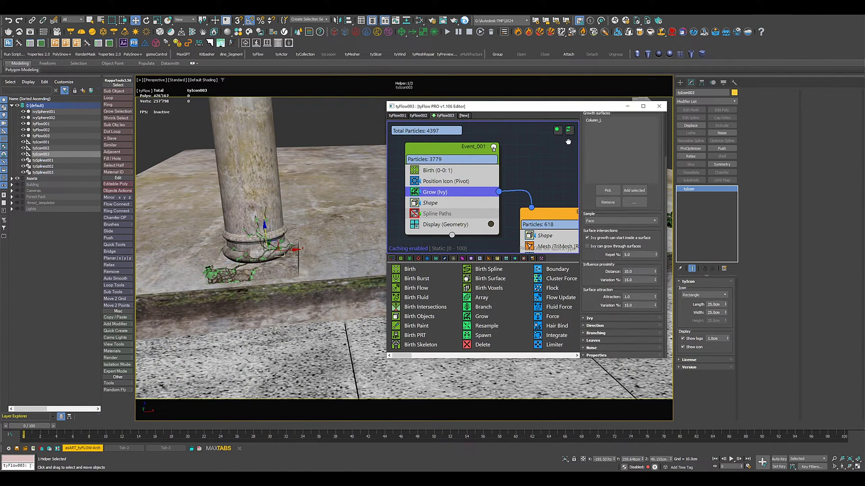
{"action": "left_click", "coordinate": [591, 318]}
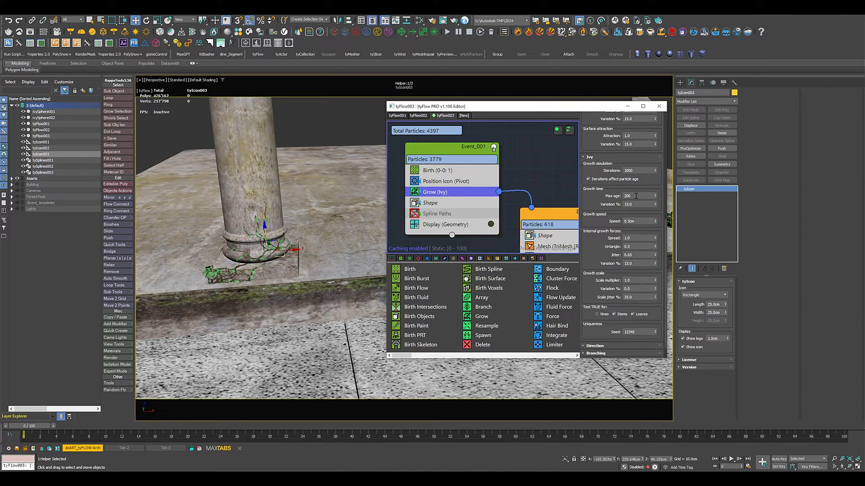
{"action": "left_click_drag", "start_coordinate": [635, 196], "coordinate": [586, 194]}
{"action": "type", "text": "1200"}
{"action": "key", "text": "Return"}
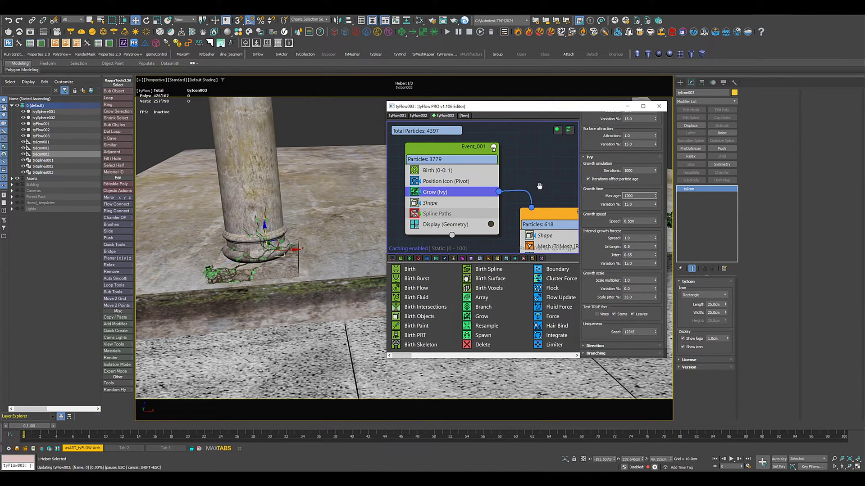
{"action": "middle_click_drag", "start_coordinate": [279, 173], "coordinate": [287, 267]}
{"action": "scroll", "coordinate": [277, 277], "scroll_direction": "down", "scroll_amount": 6}
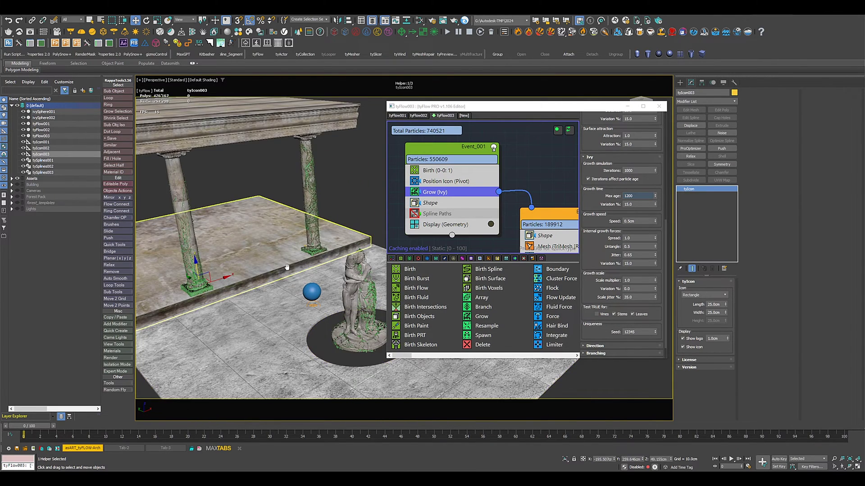
{"action": "scroll", "coordinate": [287, 267], "scroll_direction": "up", "scroll_amount": 3}
{"action": "scroll", "coordinate": [287, 241], "scroll_direction": "down", "scroll_amount": 3}
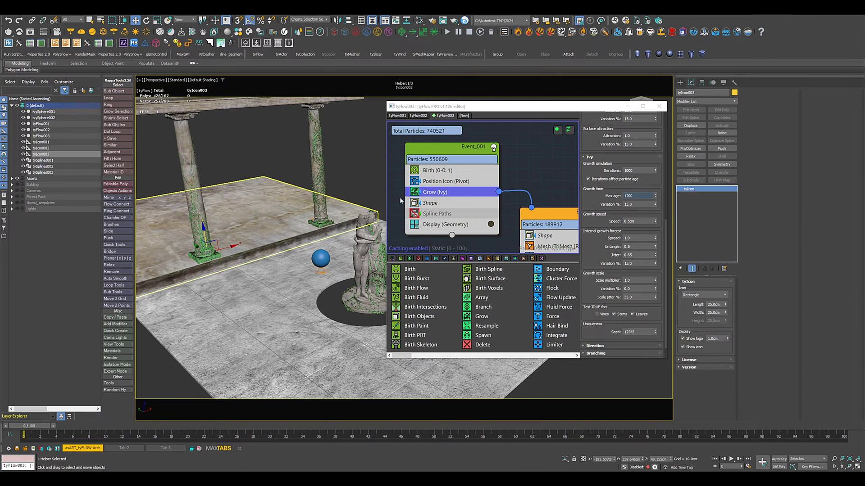
Create a fourth tyFlow and populate it with the Simple Ivy Flow preset
{"action": "left_click", "coordinate": [466, 116]}
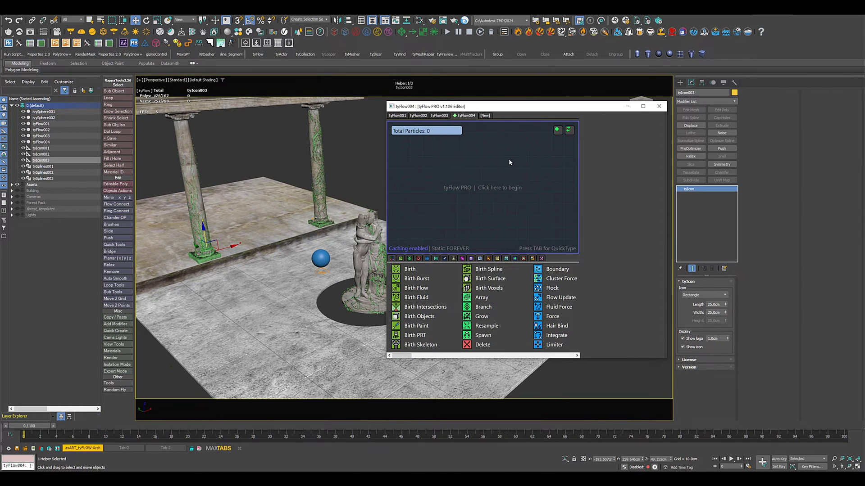
{"action": "right_click", "coordinate": [460, 157]}
{"action": "mouse_move", "coordinate": [496, 173]}
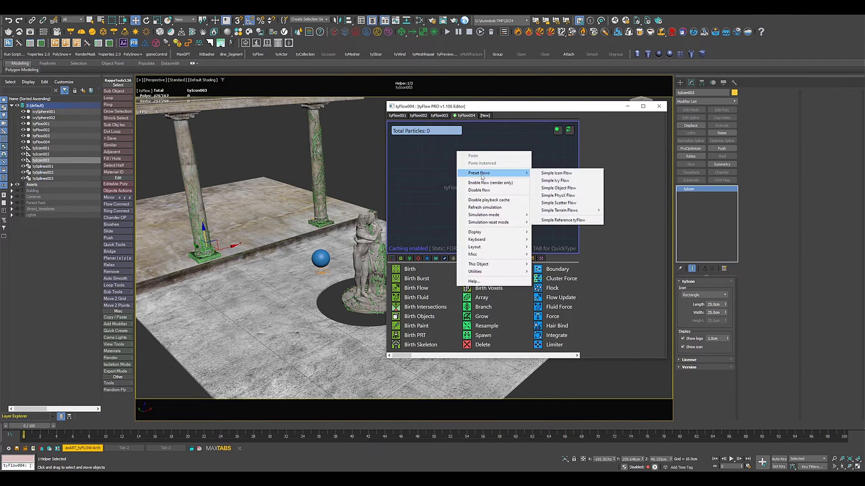
{"action": "left_click", "coordinate": [567, 181]}
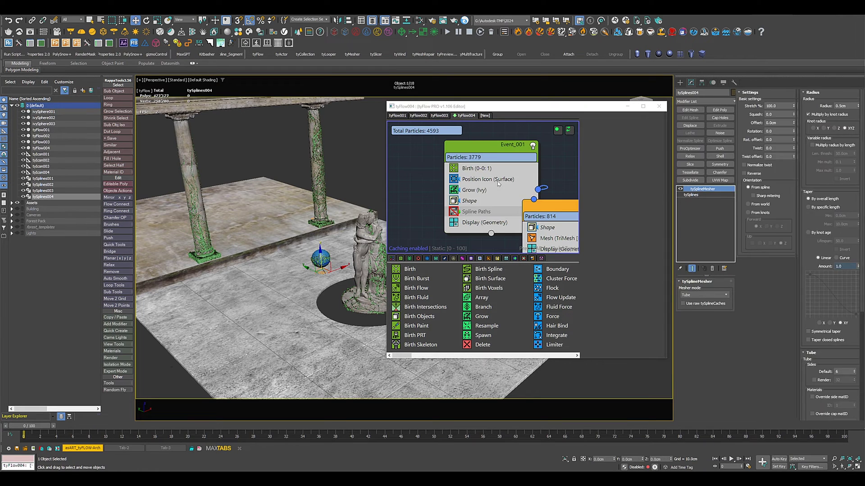
Replace ivySphere003 with Flooring as the growth surface in the fourth flow's Grow (Ivy) operator
{"action": "left_click", "coordinate": [470, 191]}
{"action": "left_click", "coordinate": [606, 177]}
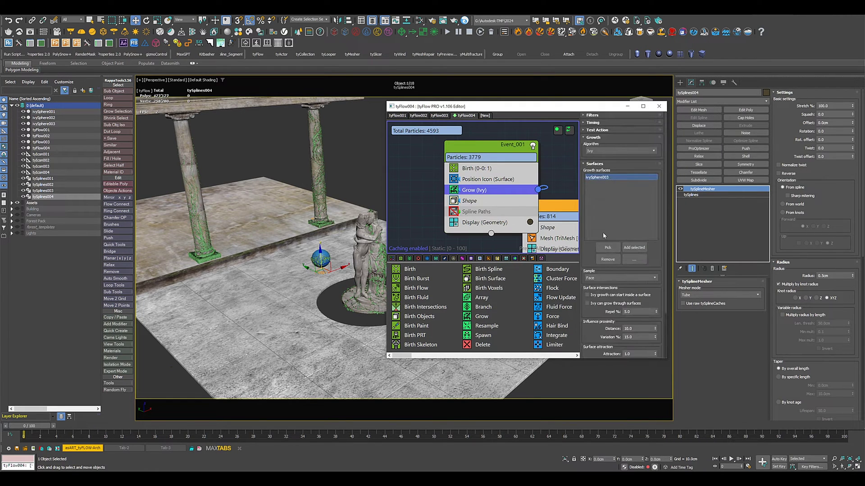
{"action": "left_click", "coordinate": [608, 259]}
{"action": "left_click", "coordinate": [607, 248]}
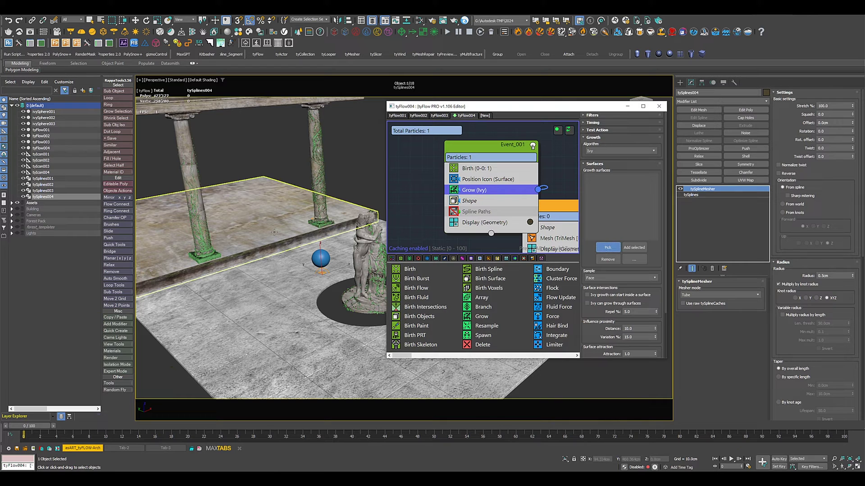
{"action": "left_click", "coordinate": [269, 230]}
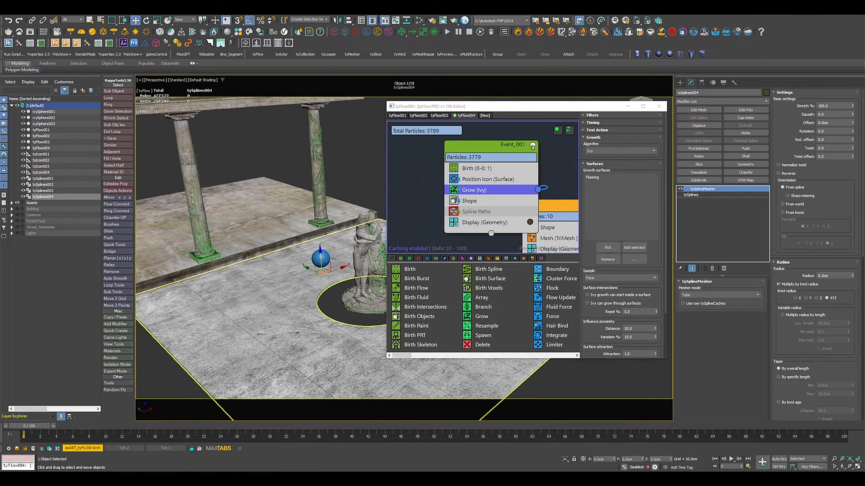
Move tyIcon004 to the edge of the flooring, against the temple platform between the two columns
{"action": "left_click", "coordinate": [45, 173]}
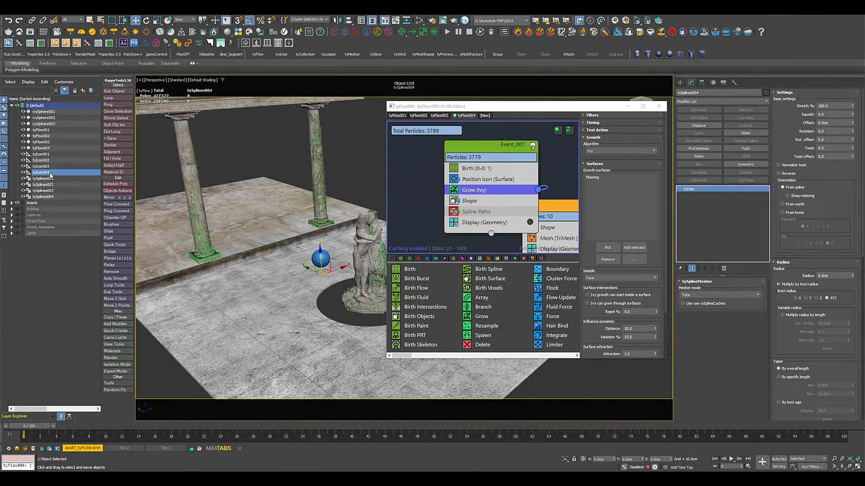
{"action": "left_click_drag", "start_coordinate": [311, 271], "coordinate": [259, 233]}
{"action": "scroll", "coordinate": [288, 250], "scroll_direction": "up", "scroll_amount": 3}
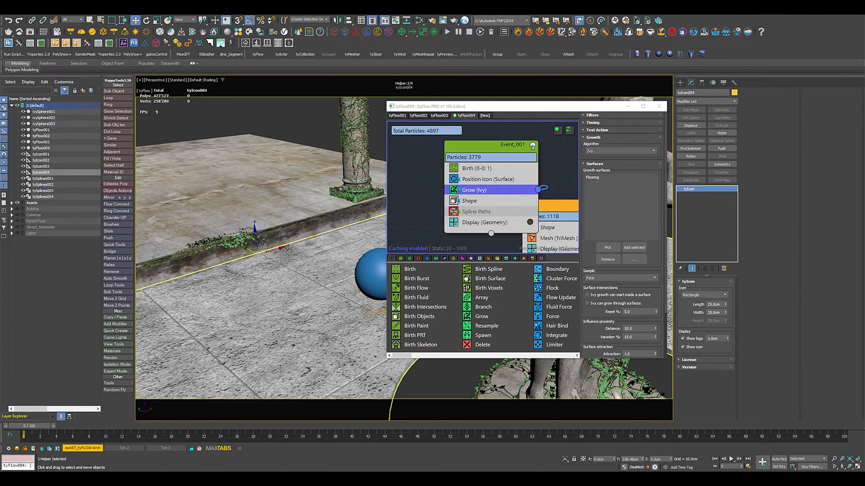
{"action": "middle_click_drag", "start_coordinate": [271, 250], "coordinate": [297, 266], "text": "alt"}
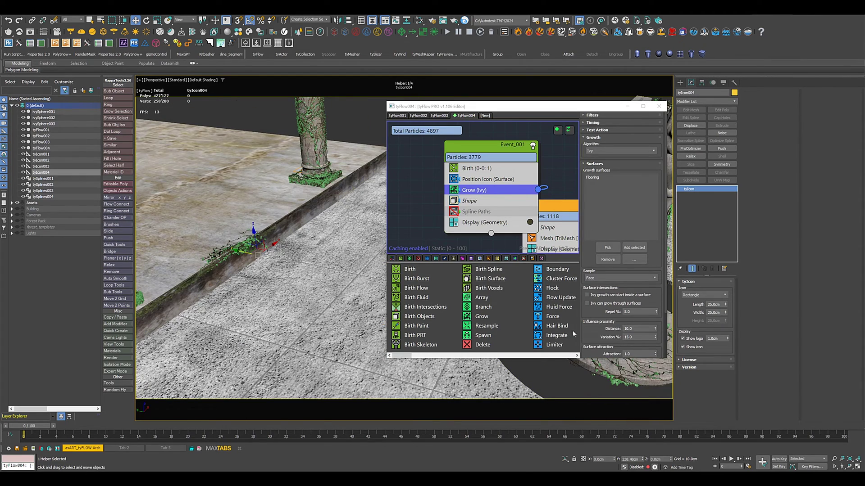
Set the Max age of the fourth flow's ivy growth to 600
{"action": "scroll", "coordinate": [592, 330], "scroll_direction": "down", "scroll_amount": 2}
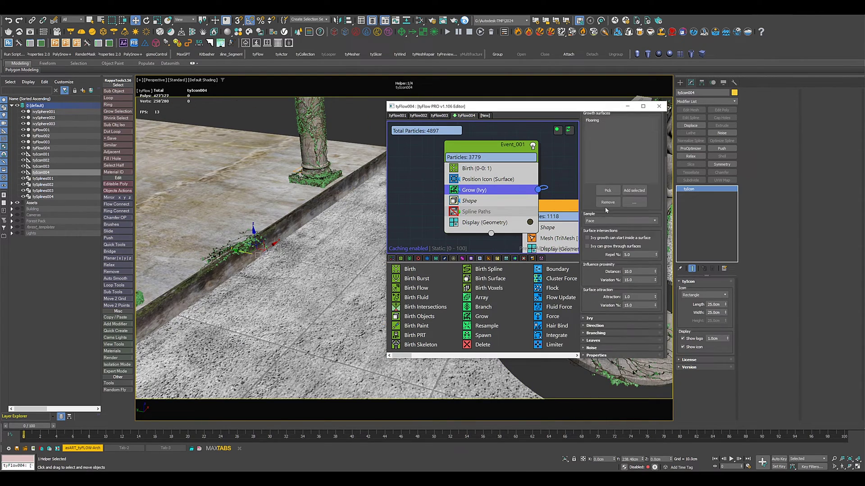
{"action": "left_click", "coordinate": [590, 319]}
{"action": "scroll", "coordinate": [653, 258], "scroll_direction": "down", "scroll_amount": 5}
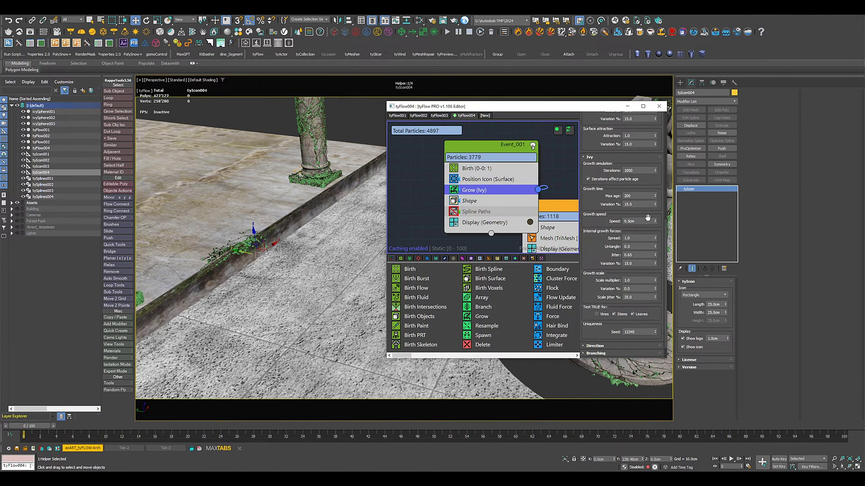
{"action": "double_click", "coordinate": [645, 195]}
{"action": "type", "text": "600"}
{"action": "key", "text": "Return"}
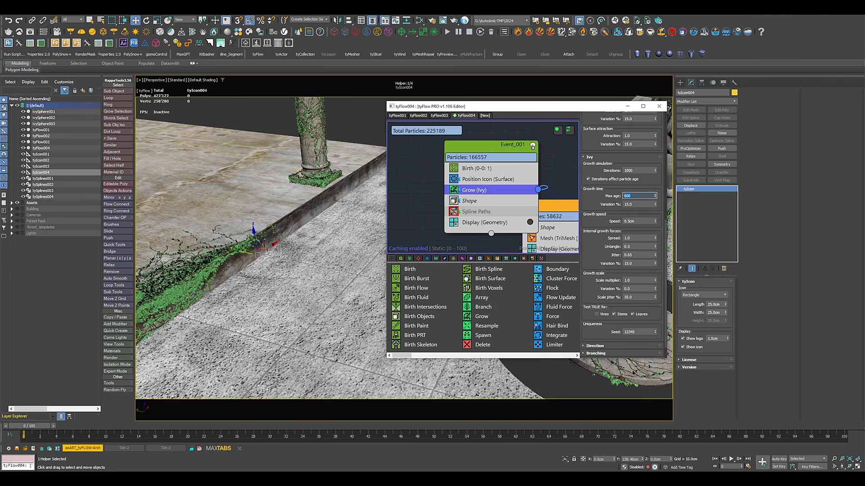
Move tyIcon004 along the flooring edge to the foot of the column on the far side from the dense ivy, at about X 179 cm
{"action": "scroll", "coordinate": [284, 266], "scroll_direction": "down", "scroll_amount": 3}
{"action": "mouse_move", "coordinate": [285, 275]}
{"action": "middle_mouse_down", "text": "alt"}
{"action": "mouse_move", "coordinate": [249, 291]}
{"action": "mouse_move", "coordinate": [263, 239]}
{"action": "mouse_move", "coordinate": [146, 256]}
{"action": "mouse_move", "coordinate": [149, 229]}
{"action": "mouse_move", "coordinate": [288, 263]}
{"action": "middle_mouse_up", "text": "alt"}
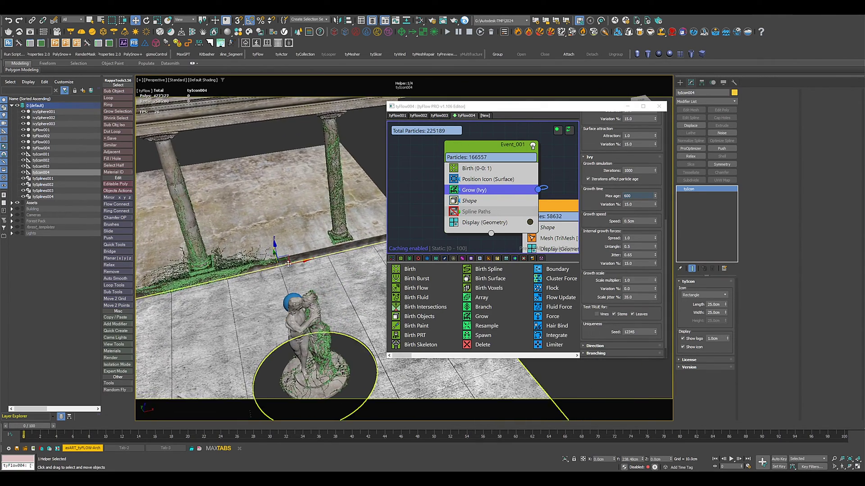
{"action": "left_click_drag", "start_coordinate": [289, 263], "coordinate": [348, 252]}
{"action": "left_click_drag", "start_coordinate": [349, 251], "coordinate": [356, 249]}
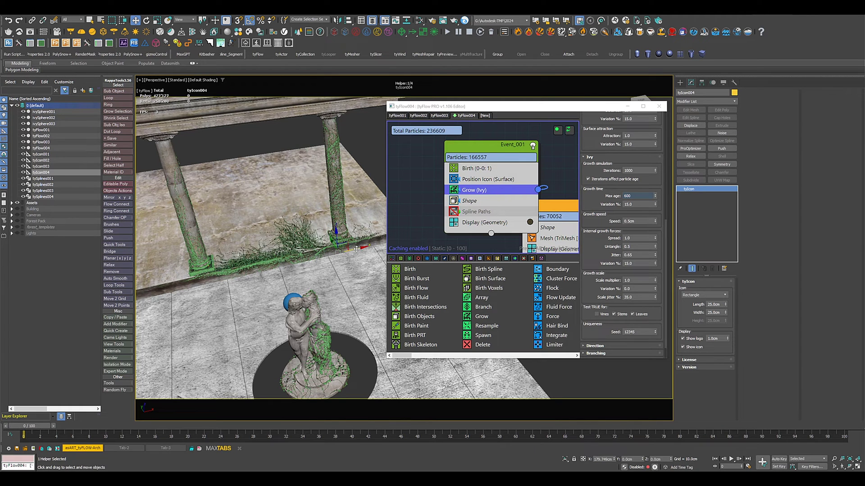
{"action": "scroll", "coordinate": [270, 267], "scroll_direction": "down", "scroll_amount": 3}
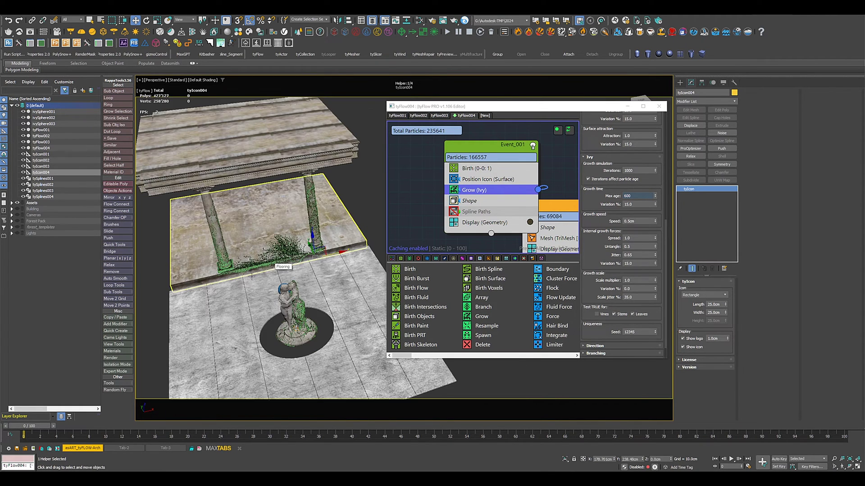
{"action": "mouse_move", "coordinate": [252, 277]}
{"action": "middle_mouse_down", "text": "alt"}
{"action": "mouse_move", "coordinate": [254, 239]}
{"action": "mouse_move", "coordinate": [284, 230]}
{"action": "mouse_move", "coordinate": [253, 266]}
{"action": "middle_mouse_up", "text": "alt"}
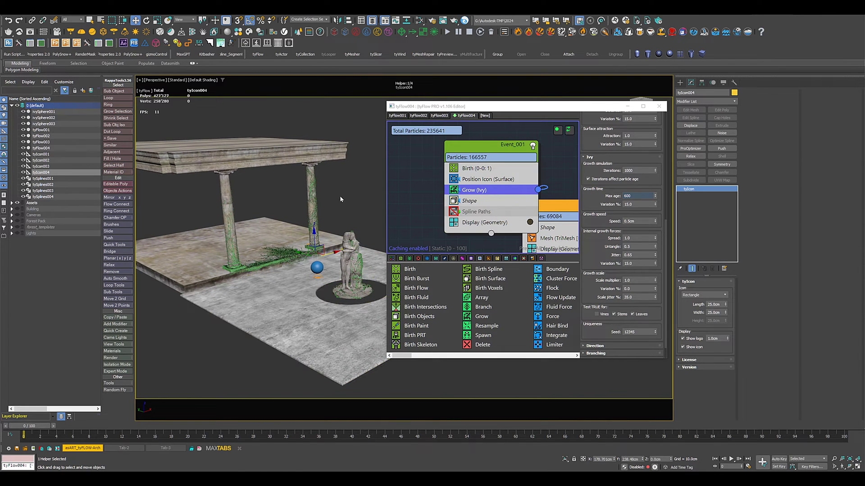
Replace Flooring with Wall.Top as the fourth flow's growth surface and raise tyIcon004 to the top of the column beneath the beam
{"action": "left_click_drag", "start_coordinate": [441, 156], "coordinate": [396, 158]}
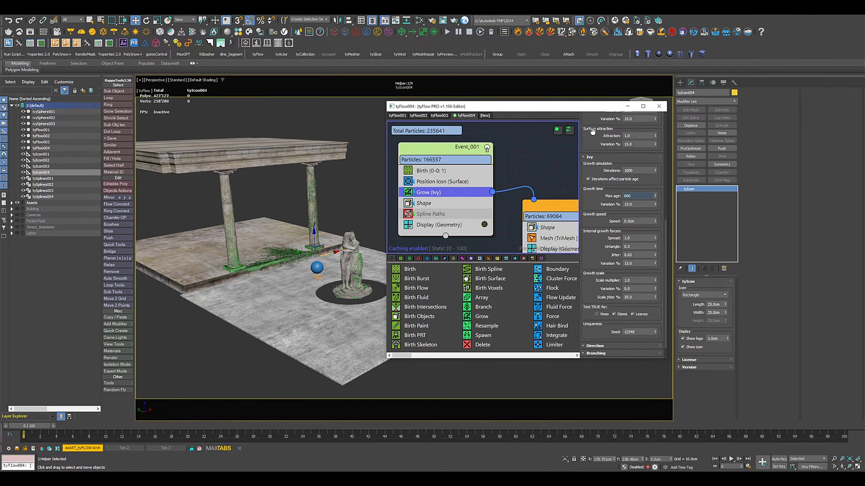
{"action": "scroll", "coordinate": [602, 153], "scroll_direction": "up", "scroll_amount": 5}
{"action": "left_click", "coordinate": [599, 175]}
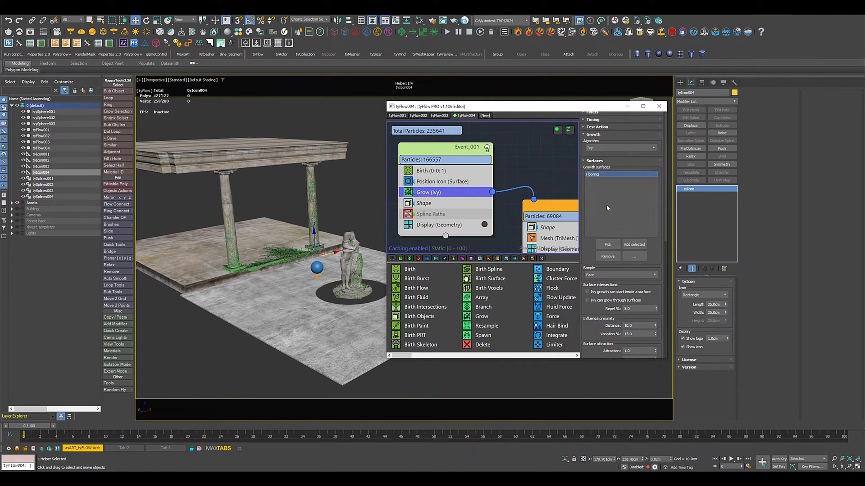
{"action": "left_click", "coordinate": [607, 257]}
{"action": "left_click", "coordinate": [608, 245]}
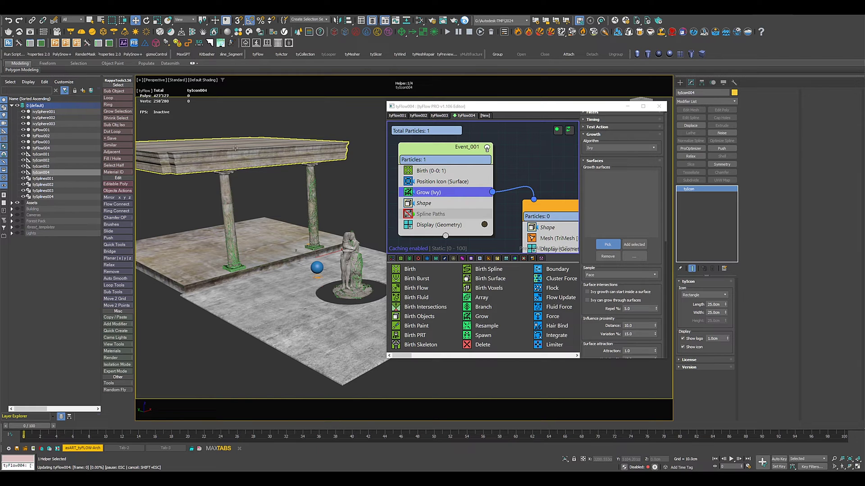
{"action": "left_click", "coordinate": [308, 158]}
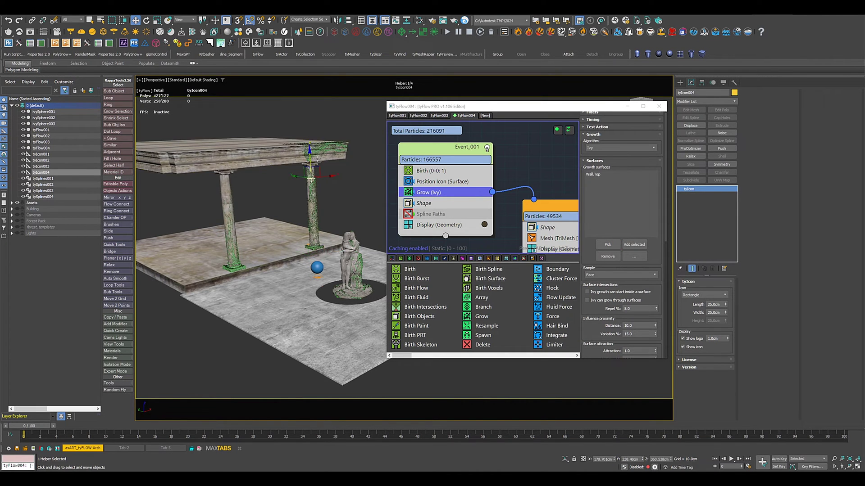
Inspect the ivy on the wall top and columns, and examine the default leaves on the sculpture up close
{"action": "middle_click_drag", "start_coordinate": [309, 158], "coordinate": [291, 215], "text": "alt"}
{"action": "scroll", "coordinate": [251, 201], "scroll_direction": "up", "scroll_amount": 2}
{"action": "scroll", "coordinate": [264, 197], "scroll_direction": "down", "scroll_amount": 3}
{"action": "scroll", "coordinate": [292, 215], "scroll_direction": "up", "scroll_amount": 3}
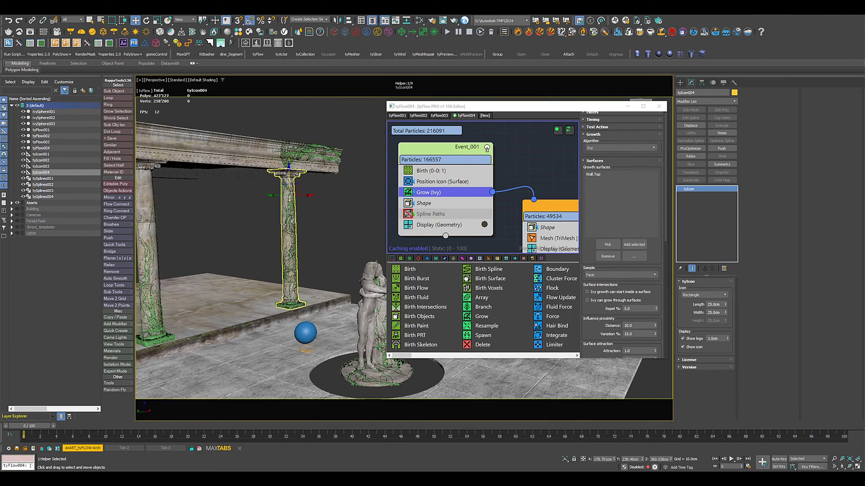
{"action": "scroll", "coordinate": [243, 236], "scroll_direction": "up", "scroll_amount": 4}
{"action": "middle_click_drag", "start_coordinate": [243, 236], "coordinate": [305, 210]}
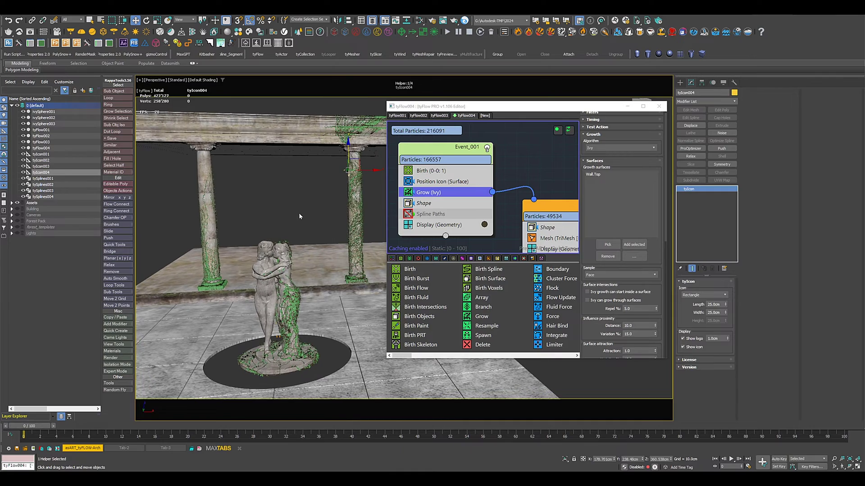
{"action": "left_click", "coordinate": [299, 213]}
{"action": "middle_click_drag", "start_coordinate": [273, 250], "coordinate": [266, 230]}
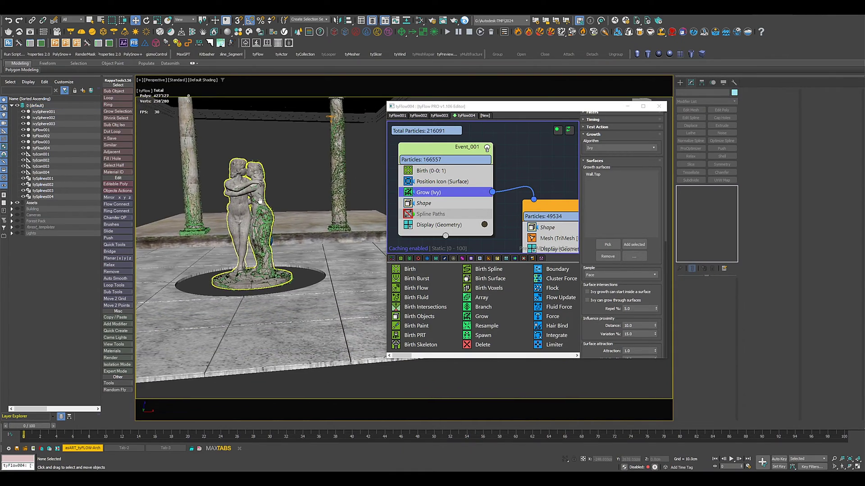
{"action": "scroll", "coordinate": [267, 230], "scroll_direction": "up", "scroll_amount": 5}
{"action": "scroll", "coordinate": [291, 243], "scroll_direction": "up", "scroll_amount": 8}
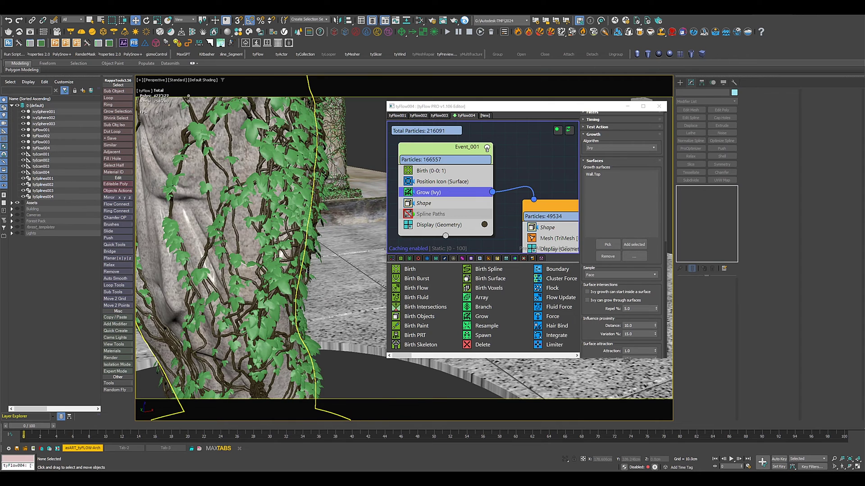
Replace the Leaves (Ivy) shape with the Leaf object from the Assets layer in the fourth flow's Shape operator
{"action": "left_click", "coordinate": [432, 204]}
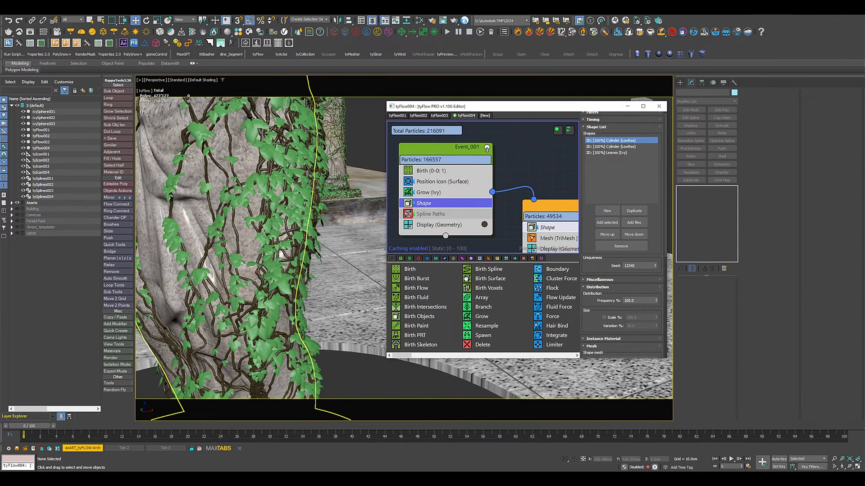
{"action": "left_click", "coordinate": [608, 153]}
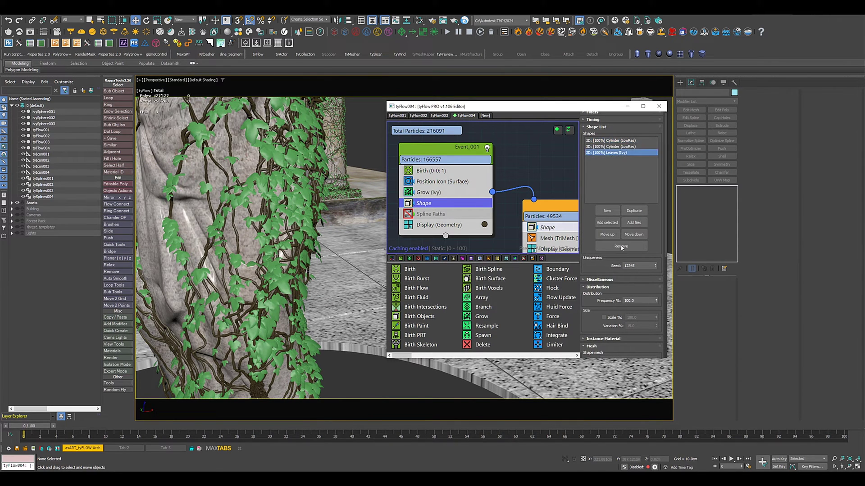
{"action": "left_click", "coordinate": [608, 247]}
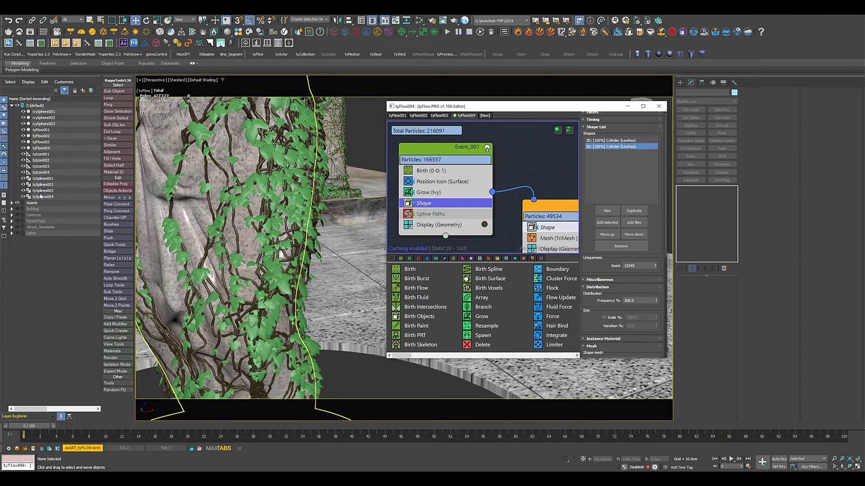
{"action": "left_click", "coordinate": [12, 204]}
{"action": "left_click", "coordinate": [36, 227]}
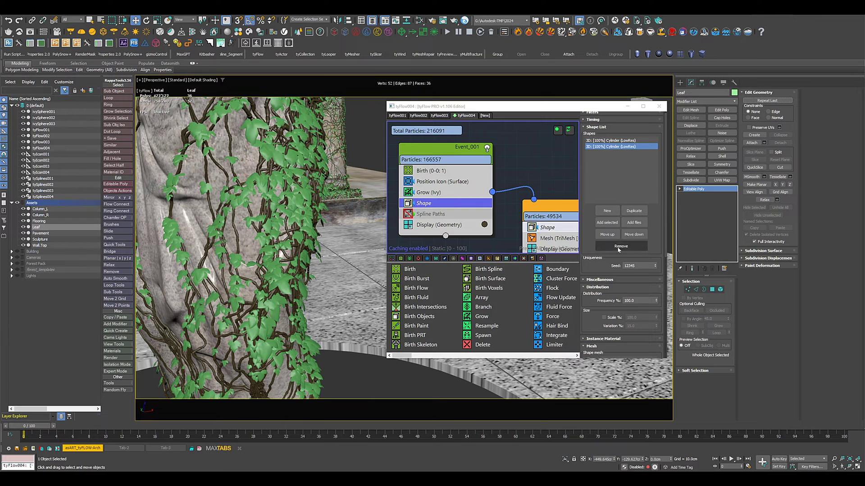
{"action": "left_click", "coordinate": [611, 224]}
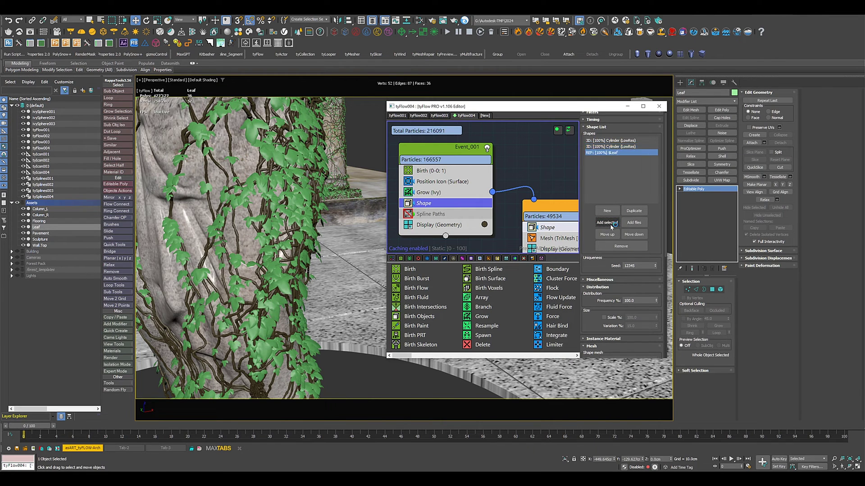
Enable size scaling for the Leaf shape in the fourth flow, with Scale at 50% and Variation at 30%
{"action": "left_click_drag", "start_coordinate": [593, 270], "coordinate": [597, 155]}
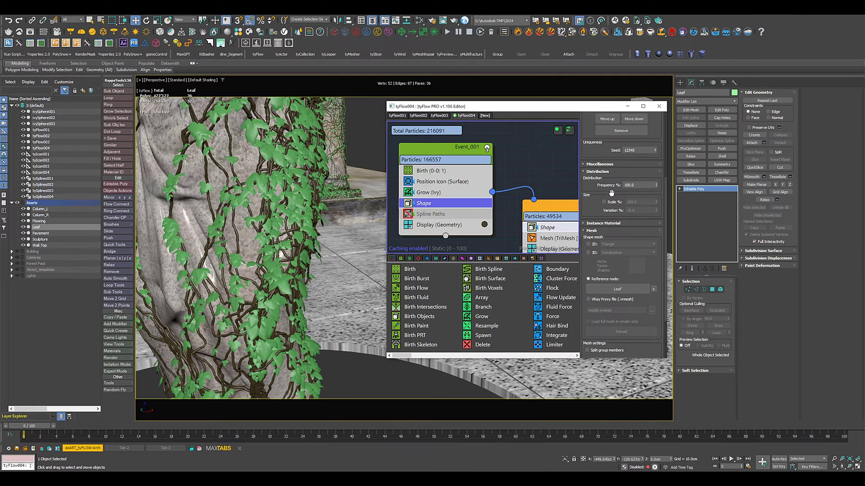
{"action": "left_click", "coordinate": [604, 202]}
{"action": "middle_click_drag", "start_coordinate": [269, 188], "coordinate": [302, 322]}
{"action": "scroll", "coordinate": [276, 175], "scroll_direction": "down", "scroll_amount": 8}
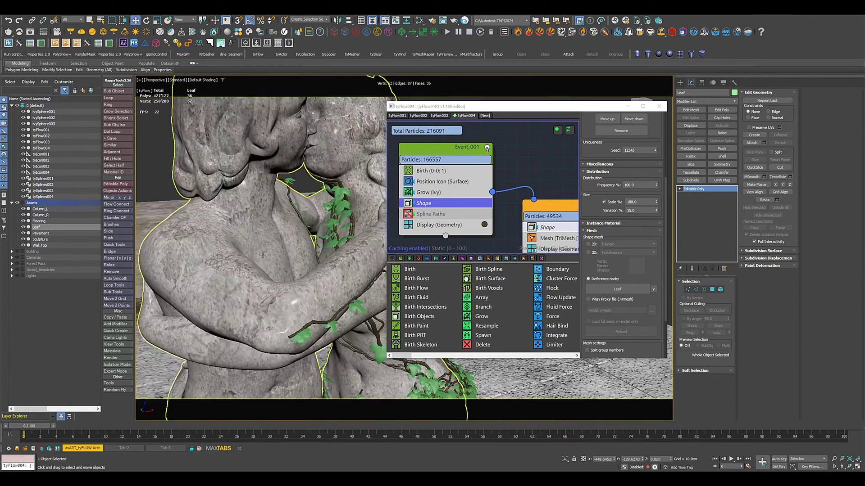
{"action": "middle_click_drag", "start_coordinate": [276, 176], "coordinate": [243, 223]}
{"action": "scroll", "coordinate": [244, 224], "scroll_direction": "up", "scroll_amount": 5}
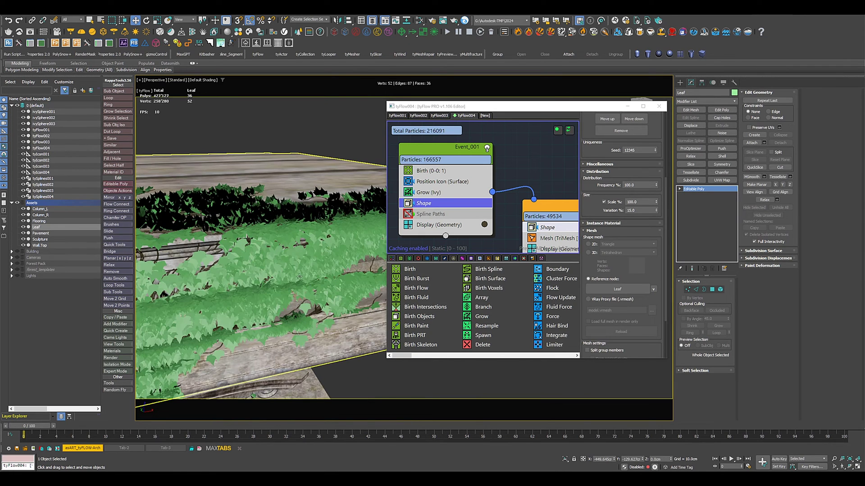
{"action": "double_click", "coordinate": [640, 202]}
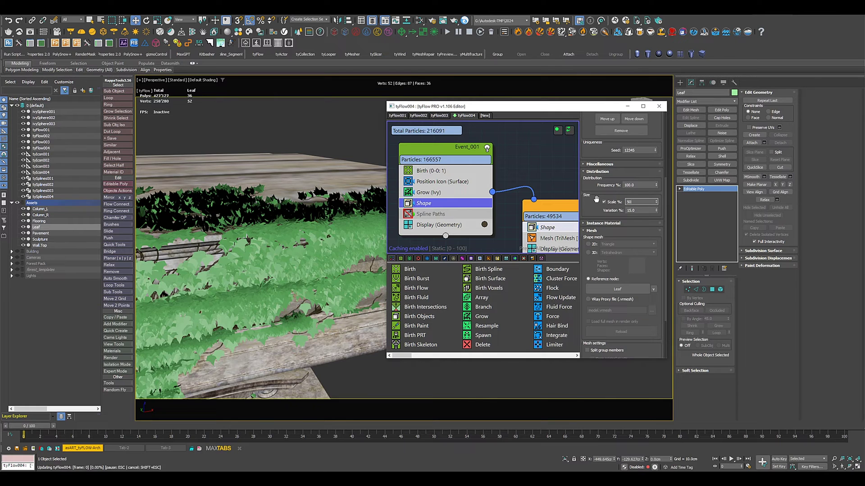
{"action": "key", "text": "Return"}
{"action": "key", "text": "Tab"}
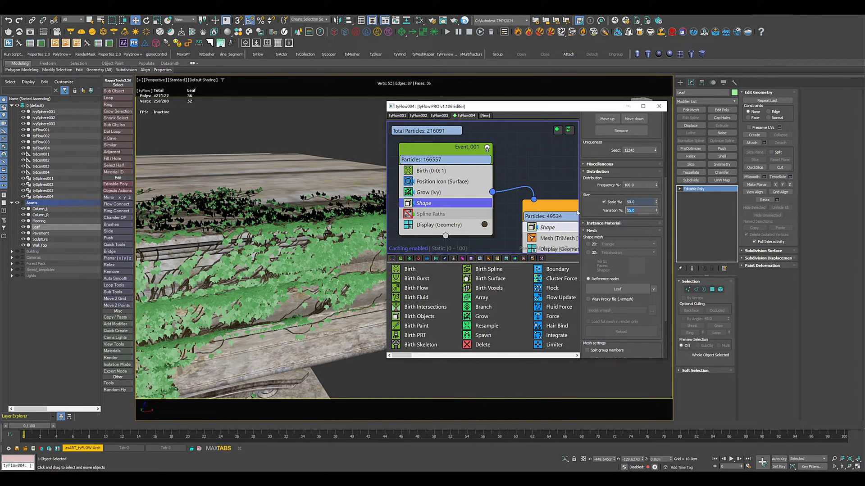
{"action": "type", "text": "30"}
{"action": "key", "text": "Return"}
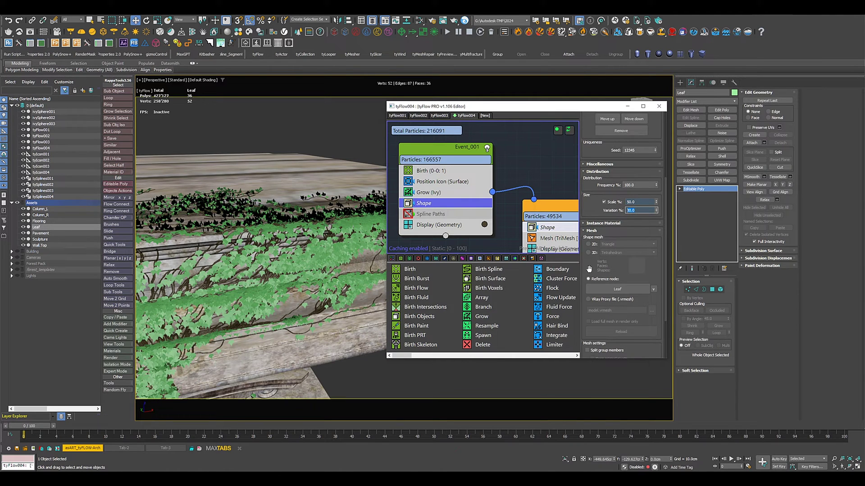
Check the Leaf shape's instance material override and view the resulting ivy across the whole temple scene
{"action": "left_click", "coordinate": [603, 223]}
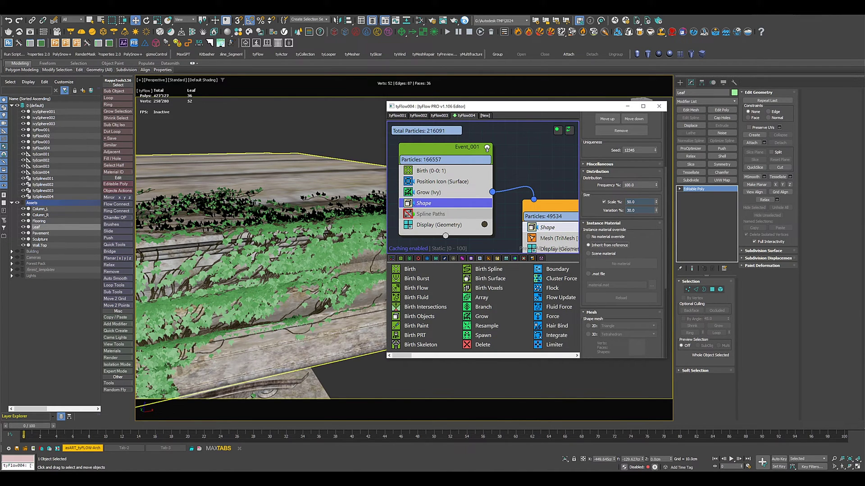
{"action": "left_click", "coordinate": [28, 227]}
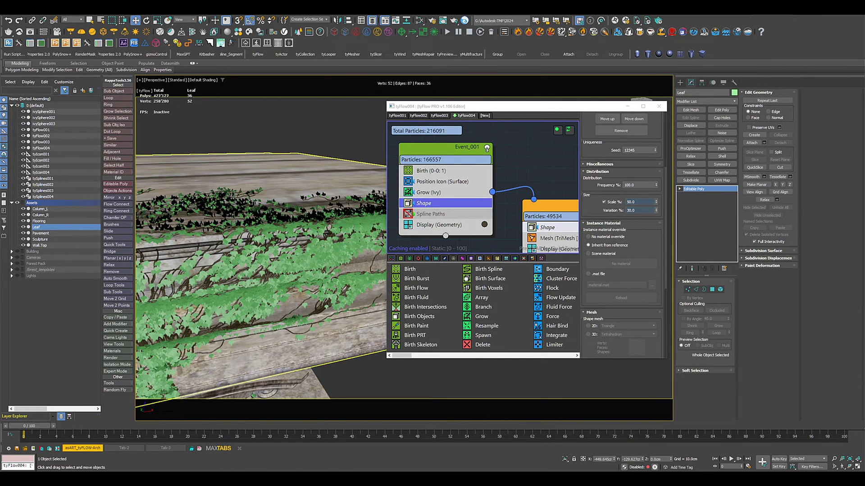
{"action": "scroll", "coordinate": [286, 273], "scroll_direction": "down", "scroll_amount": 8}
{"action": "mouse_move", "coordinate": [270, 283]}
{"action": "middle_mouse_down", "text": "alt"}
{"action": "mouse_move", "coordinate": [260, 211]}
{"action": "mouse_move", "coordinate": [261, 265]}
{"action": "mouse_move", "coordinate": [275, 270]}
{"action": "middle_mouse_up", "text": "alt"}
{"action": "scroll", "coordinate": [262, 265], "scroll_direction": "down", "scroll_amount": 5}
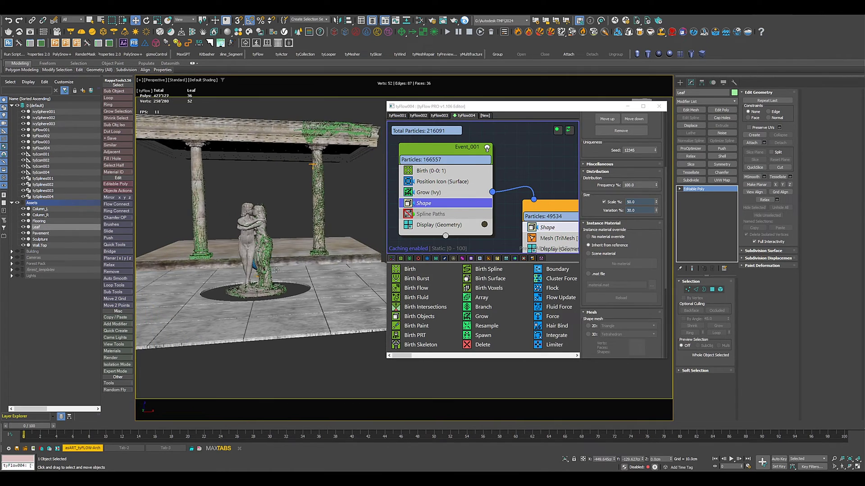
Replace the Leaves (Ivy) shape with the Leaf object in the Shape operator of tyFlow001, which covers the sculpture
{"action": "scroll", "coordinate": [276, 269], "scroll_direction": "up", "scroll_amount": 10}
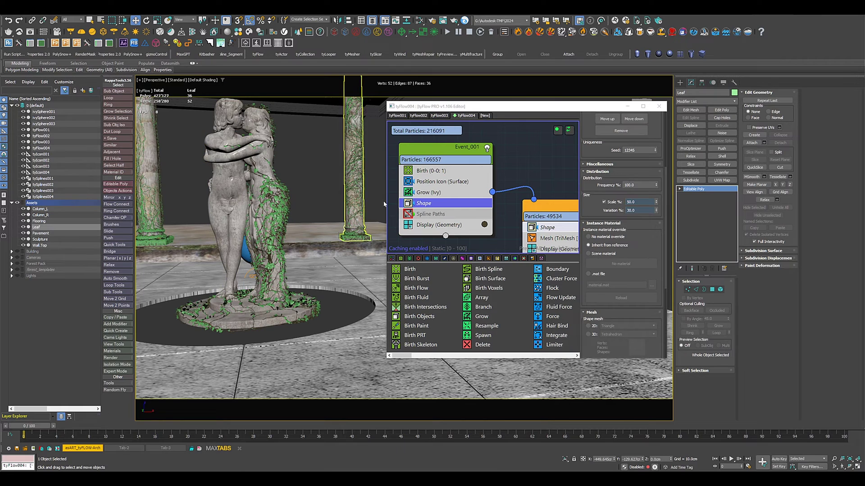
{"action": "left_click", "coordinate": [400, 116]}
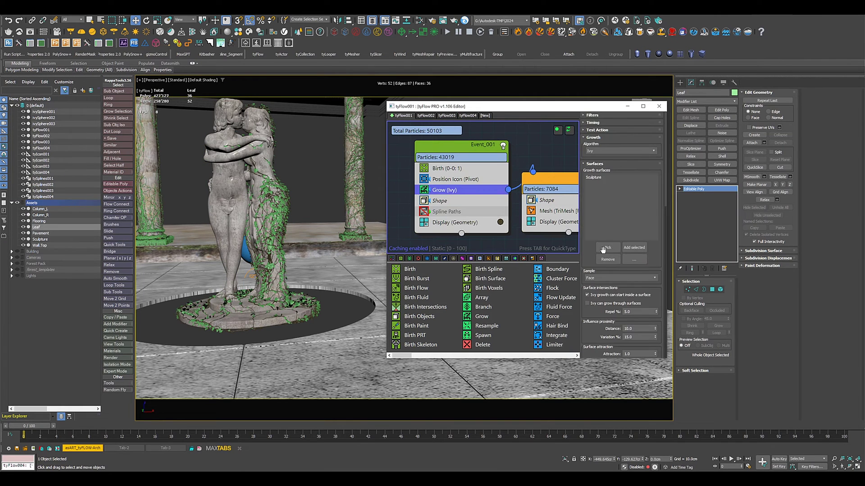
{"action": "left_click", "coordinate": [444, 200]}
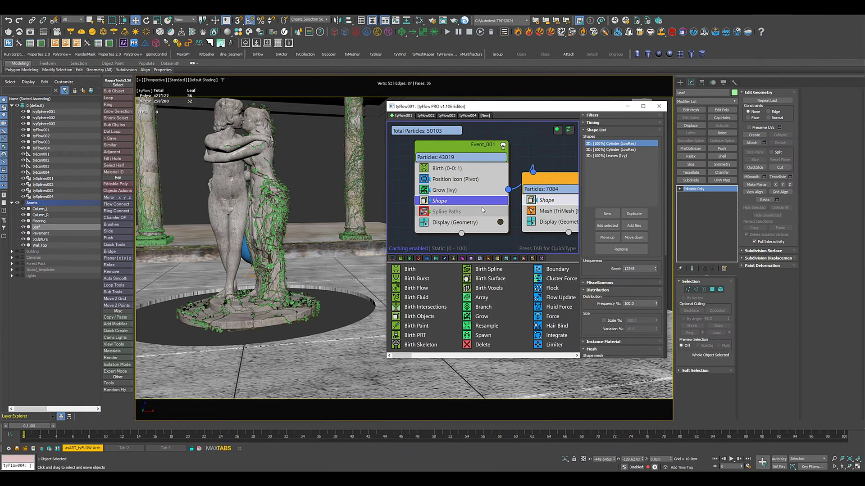
{"action": "left_click", "coordinate": [622, 156]}
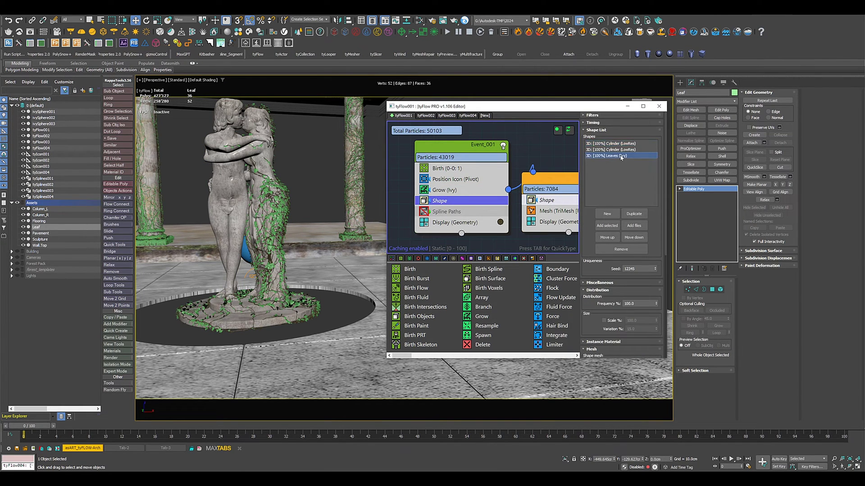
{"action": "left_click", "coordinate": [611, 248]}
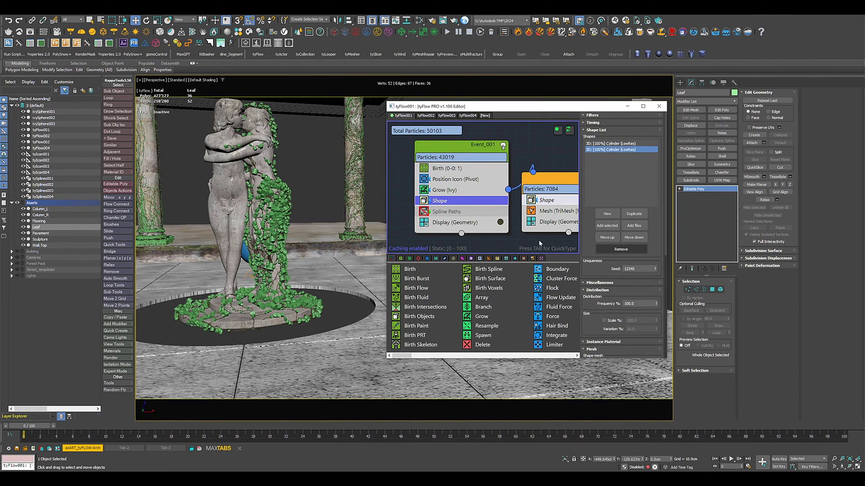
{"action": "left_click", "coordinate": [31, 228]}
{"action": "left_click", "coordinate": [607, 225]}
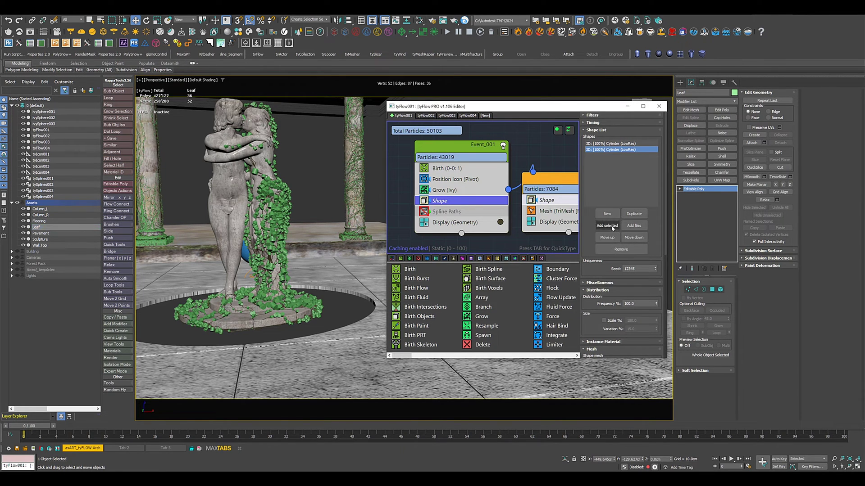
Enable size scaling for the Leaf shape in tyFlow001, with Scale at 50% and Variation at 30%
{"action": "left_click", "coordinate": [604, 320]}
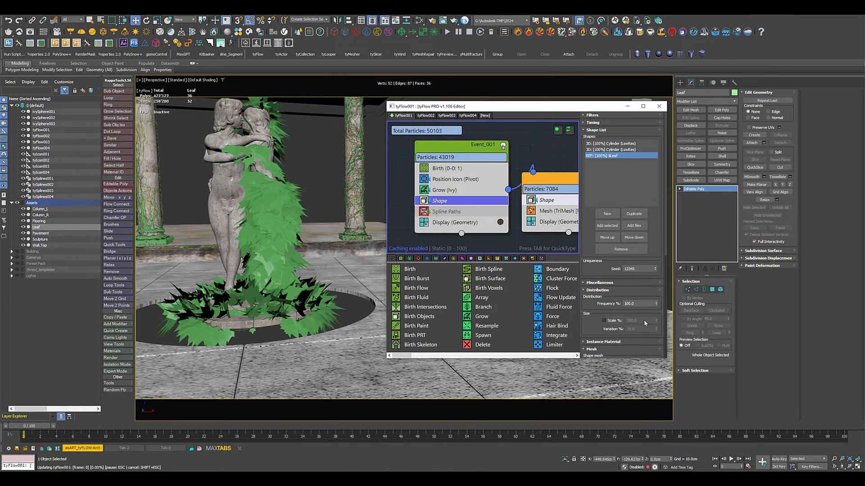
{"action": "type", "text": "50"}
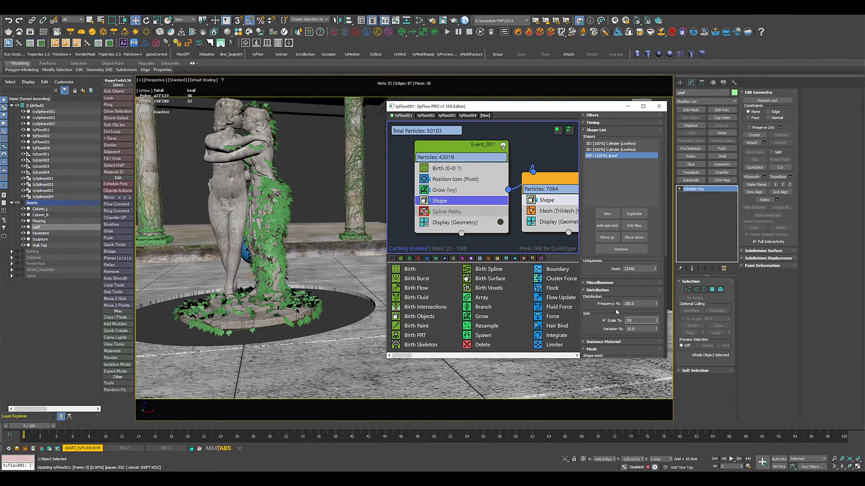
{"action": "key", "text": "Return"}
{"action": "left_click", "coordinate": [644, 330]}
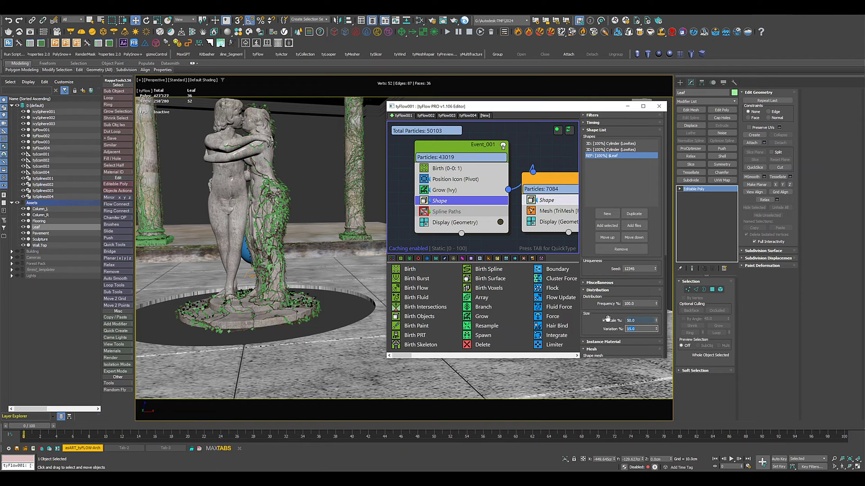
{"action": "type", "text": "30"}
{"action": "key", "text": "Return"}
Replace the Leaves (Ivy) shape with the Leaf object in the Shape operator of tyFlow002
{"action": "left_click", "coordinate": [425, 116]}
{"action": "left_click", "coordinate": [432, 203]}
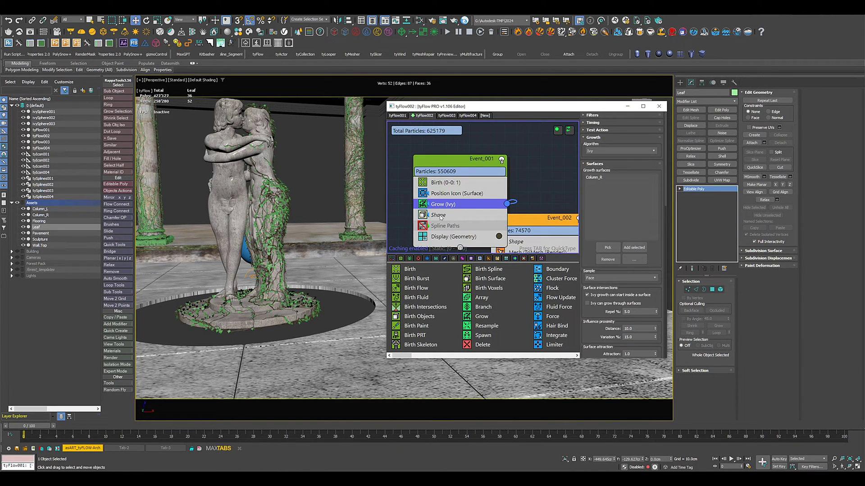
{"action": "left_click", "coordinate": [440, 216]}
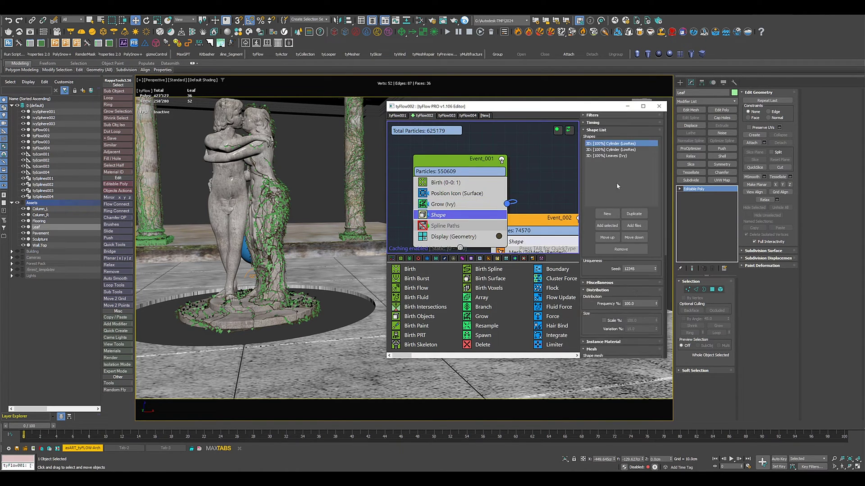
{"action": "left_click", "coordinate": [620, 250]}
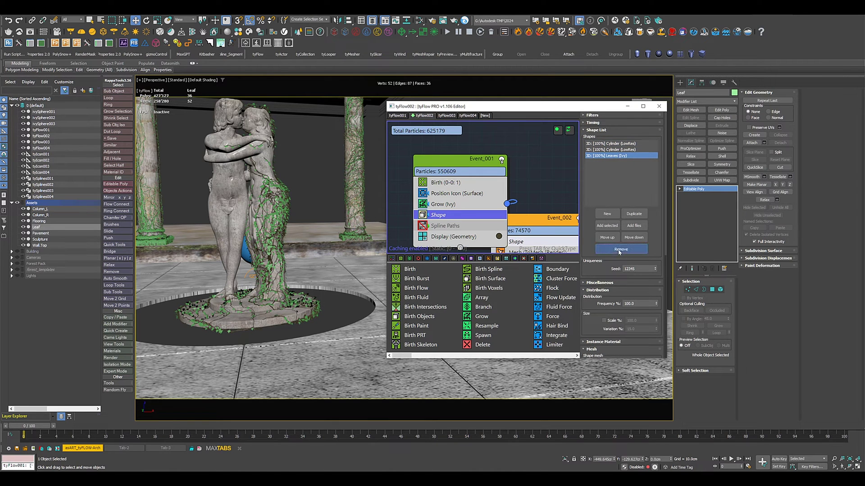
{"action": "left_click", "coordinate": [612, 226]}
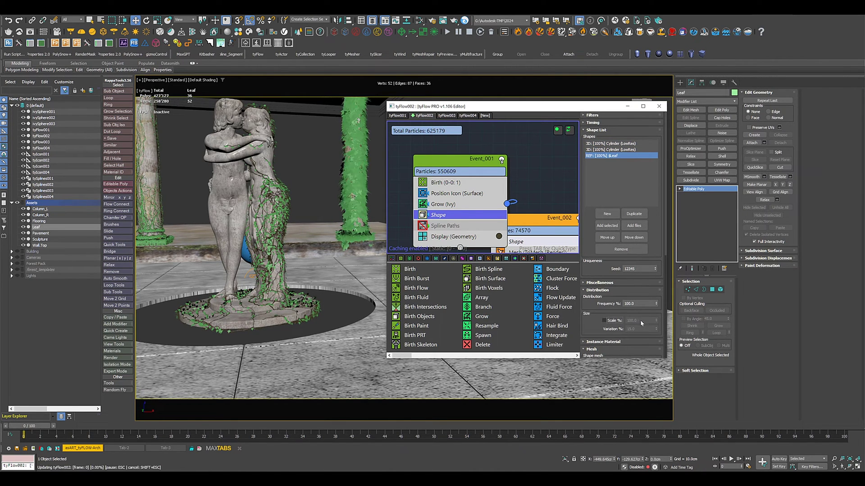
Enable size scaling for the Leaf shape in tyFlow002, with Scale at 50% and Variation at 30%
{"action": "left_click", "coordinate": [604, 321]}
{"action": "type", "text": "5"}
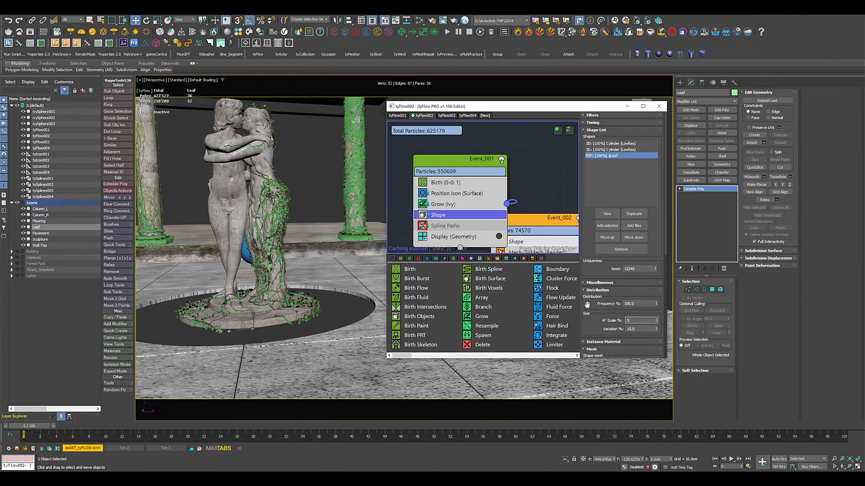
{"action": "type", "text": "0"}
{"action": "key", "text": "Tab"}
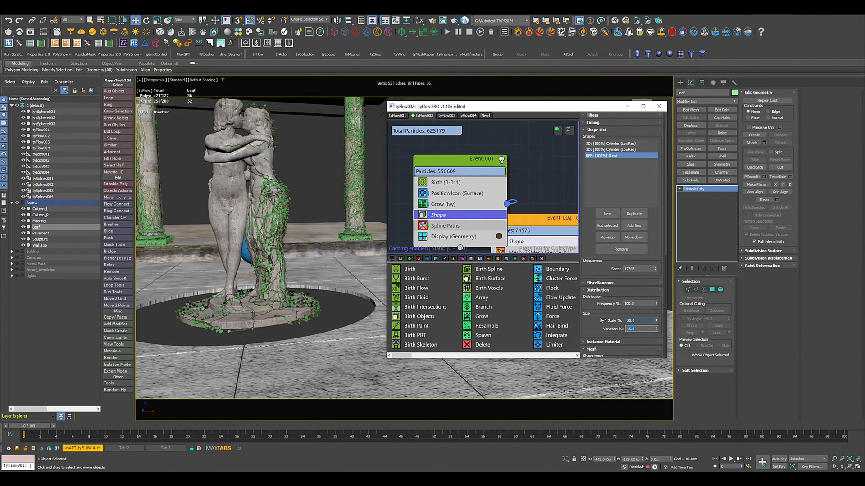
{"action": "type", "text": "30"}
{"action": "key", "text": "Return"}
Replace the Leaves (Ivy) shape with the Leaf object in the Shape operator of tyFlow003
{"action": "left_click", "coordinate": [447, 116]}
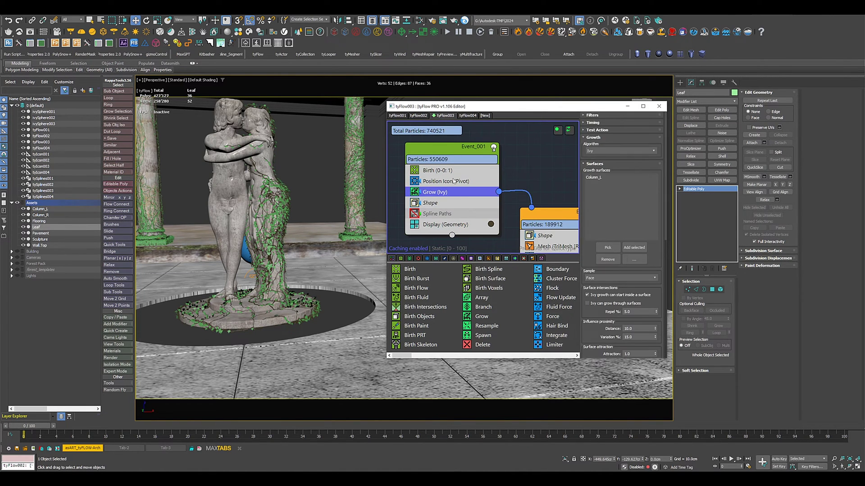
{"action": "left_click", "coordinate": [429, 203]}
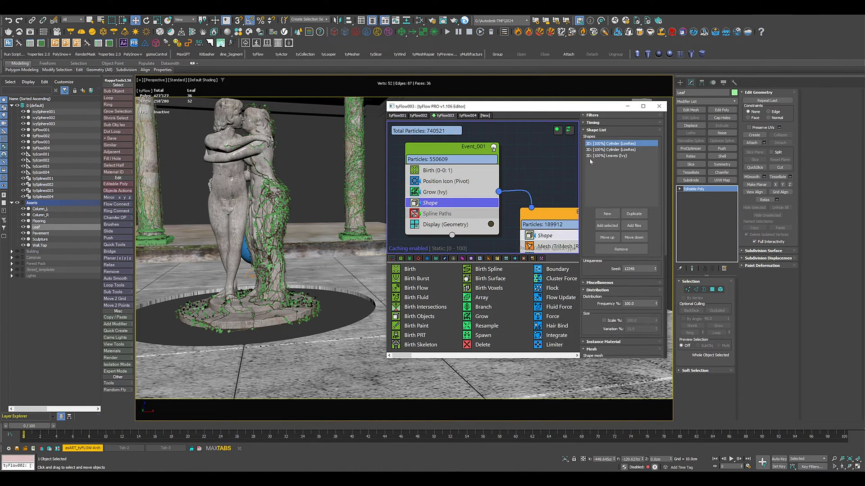
{"action": "left_click", "coordinate": [621, 249]}
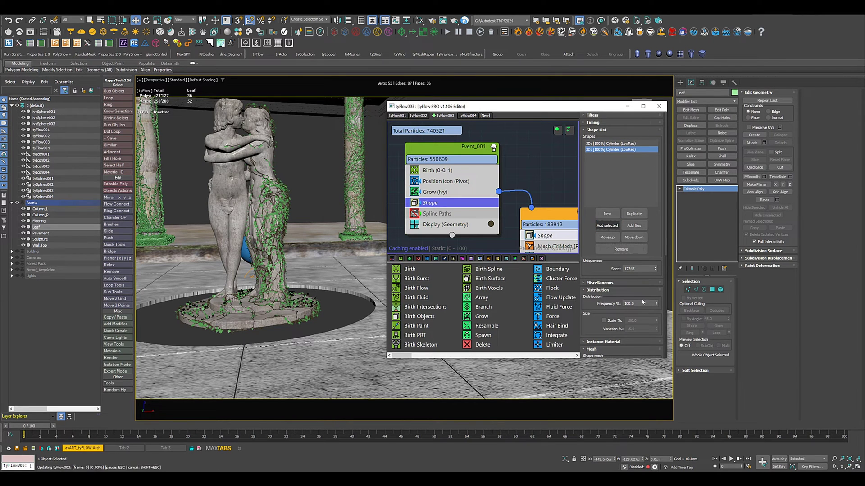
{"action": "left_click", "coordinate": [607, 225]}
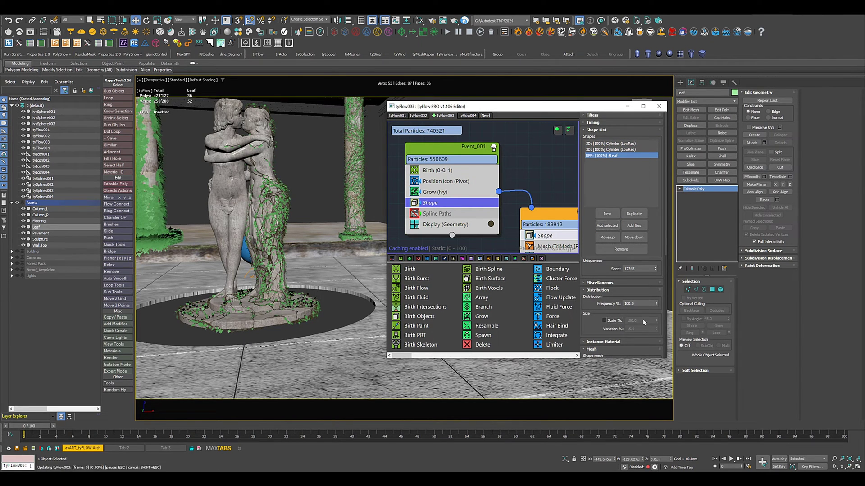
Enable size scaling for the Leaf shape in tyFlow003, with Scale at 50% and Variation at 30%
{"action": "left_click", "coordinate": [604, 321]}
{"action": "type", "text": "5"}
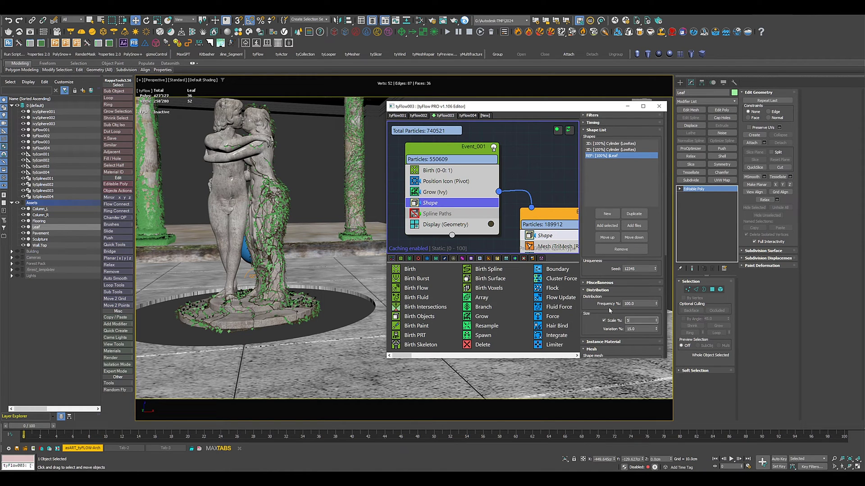
{"action": "type", "text": "0"}
{"action": "key", "text": "Tab"}
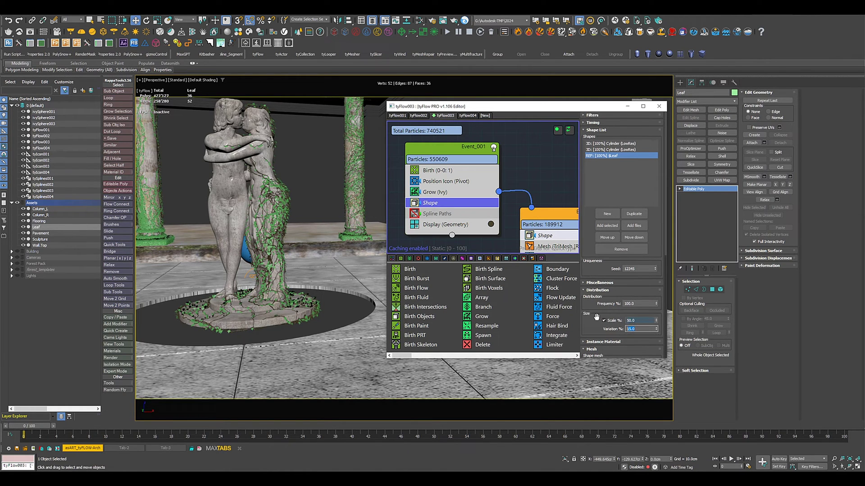
{"action": "type", "text": "30"}
{"action": "key", "text": "Return"}
Set the Leaf shape's instance material override in tyFlow003 to Inherit from reference
{"action": "left_click", "coordinate": [603, 342]}
{"action": "scroll", "coordinate": [600, 310], "scroll_direction": "down", "scroll_amount": 3}
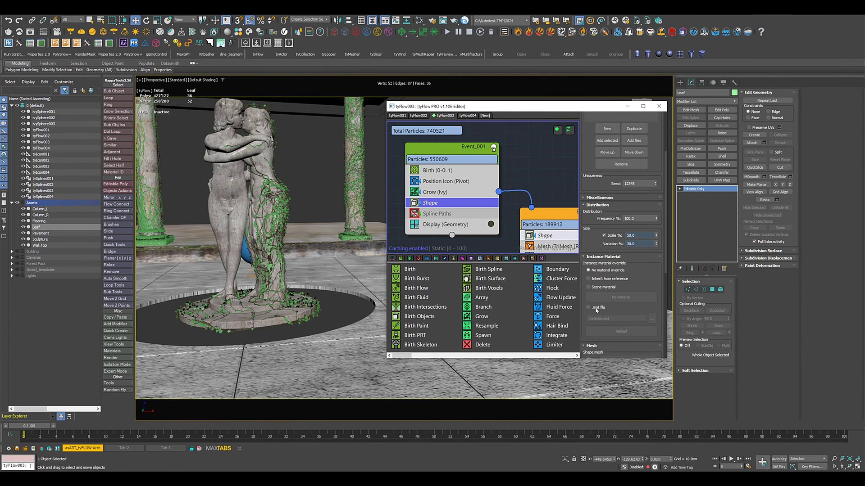
{"action": "left_click", "coordinate": [610, 279]}
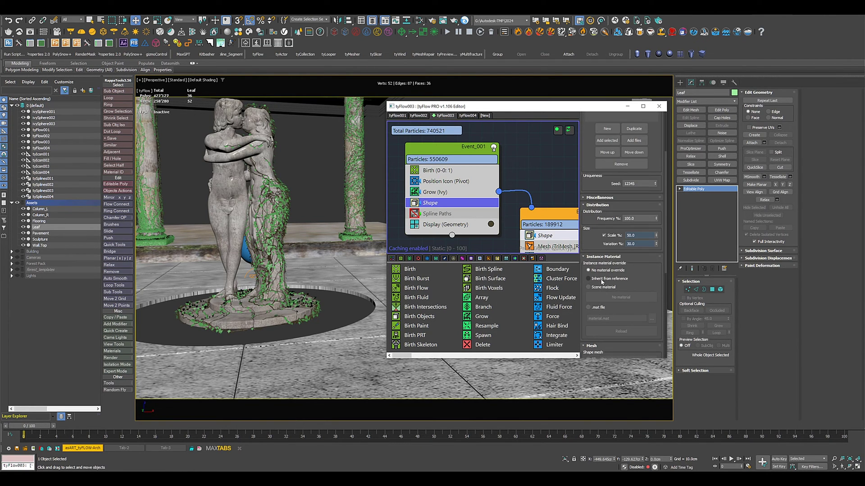
Set the Leaf shape's instance material override in tyFlow002 to Inherit from reference
{"action": "left_click", "coordinate": [422, 116]}
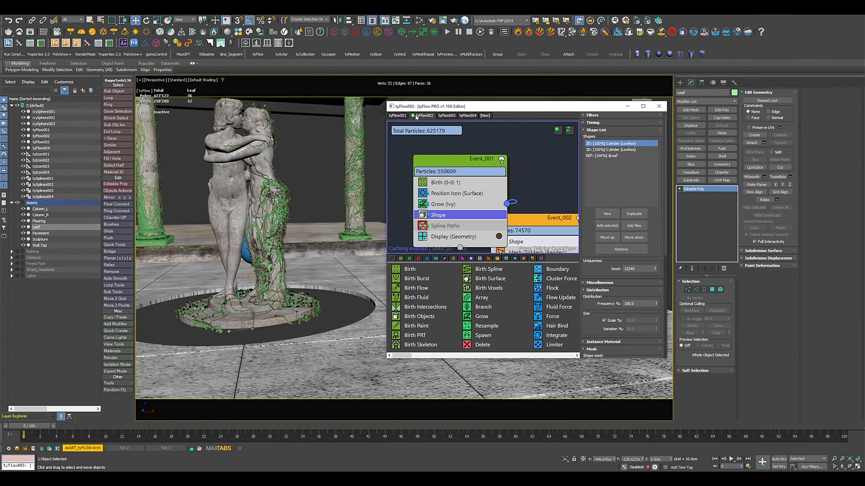
{"action": "scroll", "coordinate": [602, 289], "scroll_direction": "down", "scroll_amount": 3}
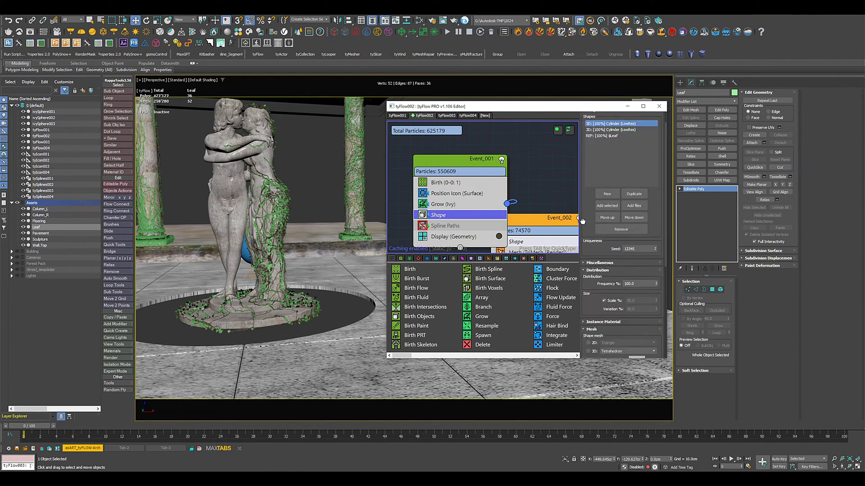
{"action": "left_click", "coordinate": [598, 293]}
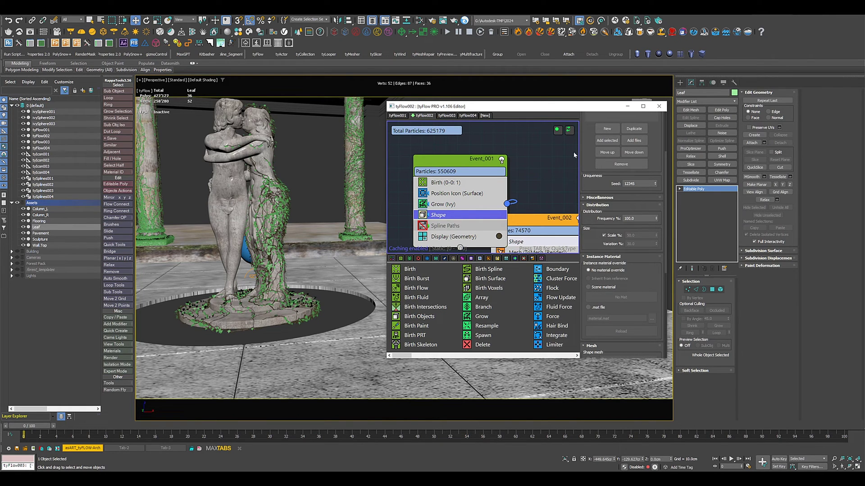
{"action": "scroll", "coordinate": [594, 319], "scroll_direction": "up", "scroll_amount": 5}
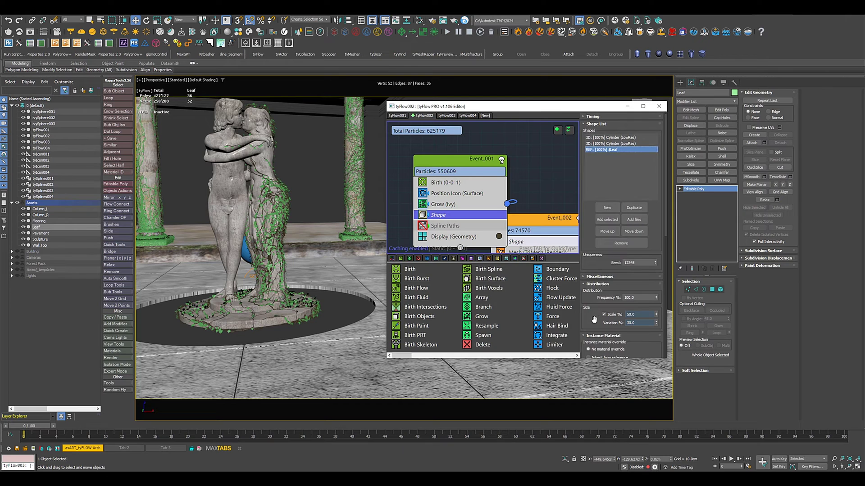
{"action": "scroll", "coordinate": [594, 319], "scroll_direction": "down", "scroll_amount": 6}
{"action": "left_click", "coordinate": [605, 256]}
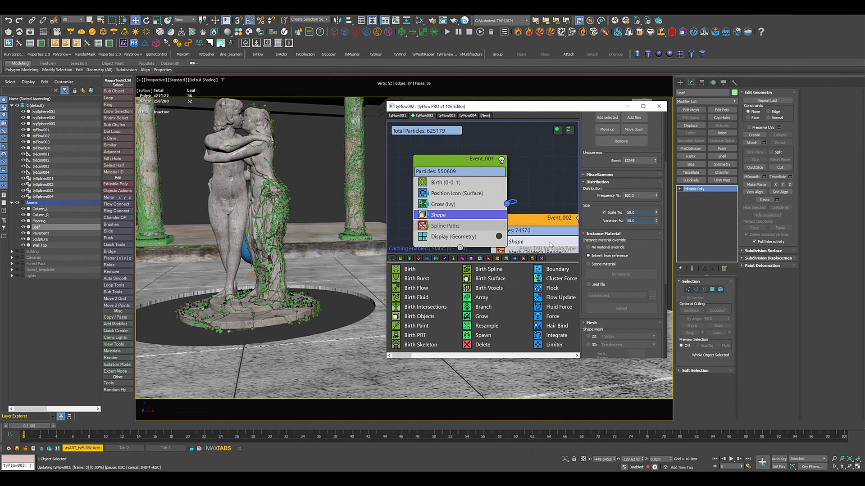
Check the Leaf shape's size and instance material override settings in tyFlow003 and tyFlow004
{"action": "left_click", "coordinate": [445, 116]}
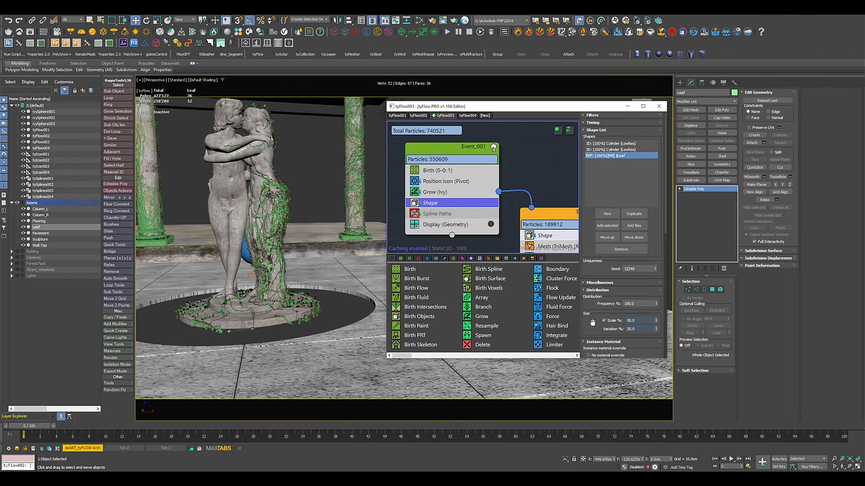
{"action": "scroll", "coordinate": [593, 236], "scroll_direction": "down", "scroll_amount": 5}
{"action": "left_click", "coordinate": [467, 116]}
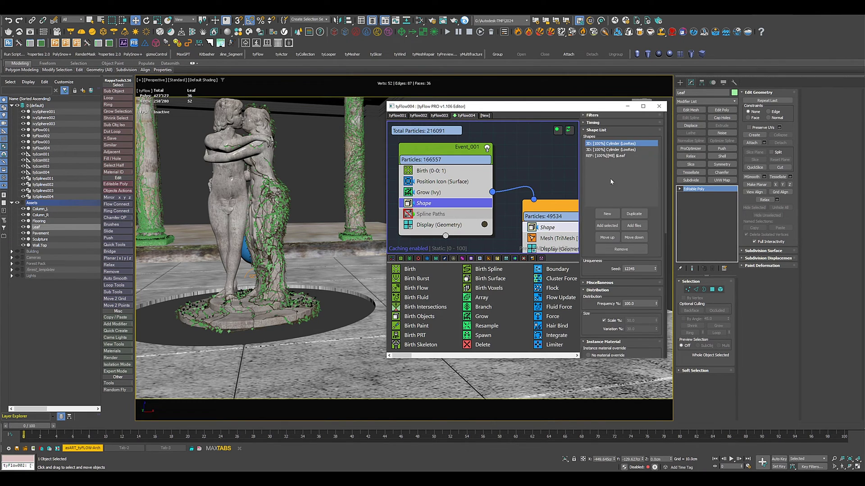
{"action": "left_click", "coordinate": [611, 156]}
{"action": "scroll", "coordinate": [611, 180], "scroll_direction": "down", "scroll_amount": 6}
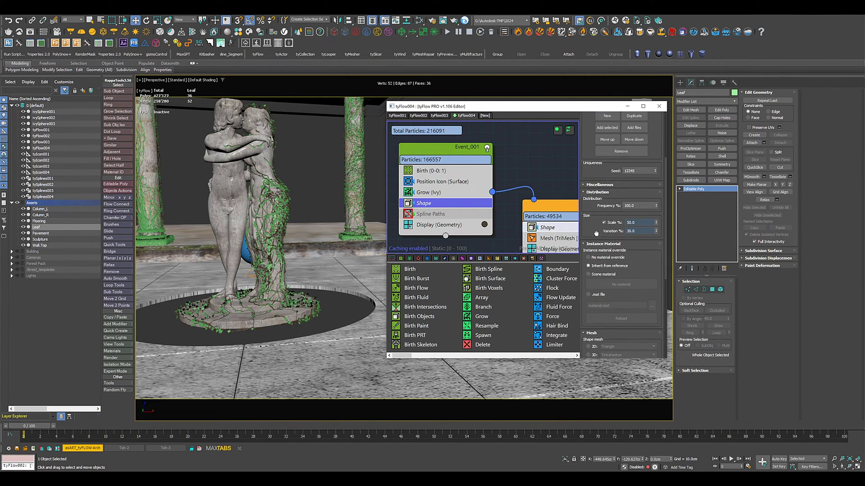
Set the Leaf shape's instance material override in tyFlow001 to Inherit from reference
{"action": "left_click", "coordinate": [399, 116]}
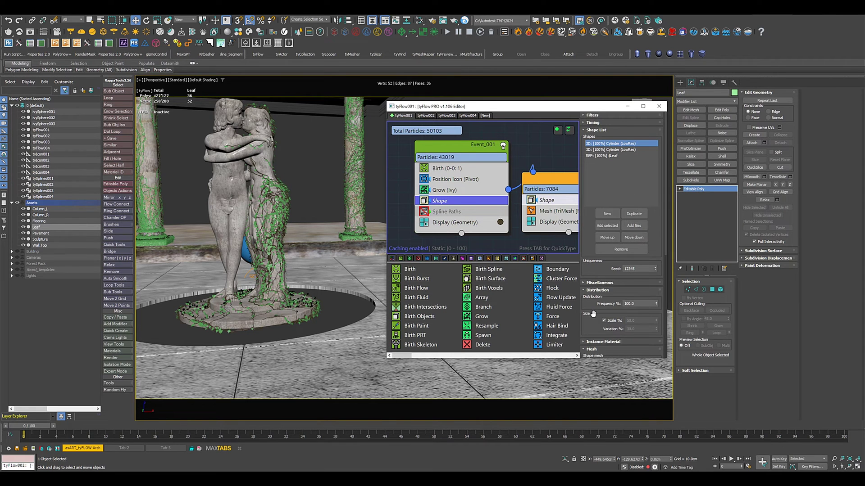
{"action": "left_click_drag", "start_coordinate": [593, 314], "coordinate": [589, 204]}
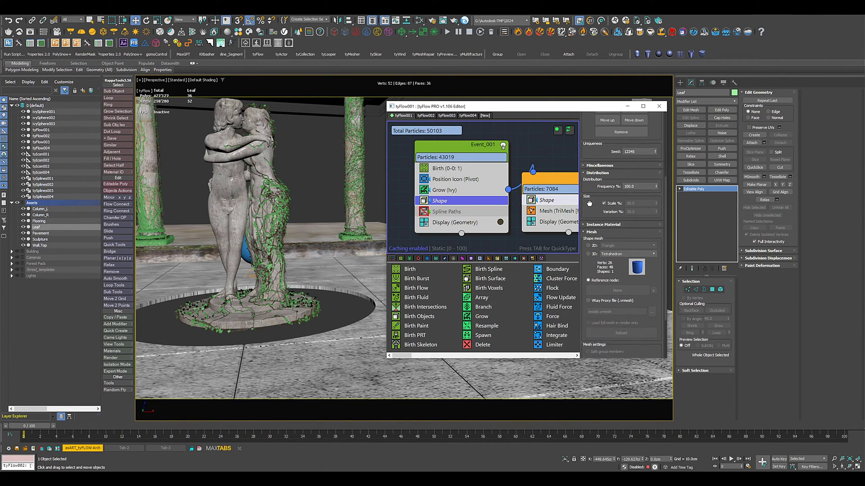
{"action": "left_click", "coordinate": [599, 224]}
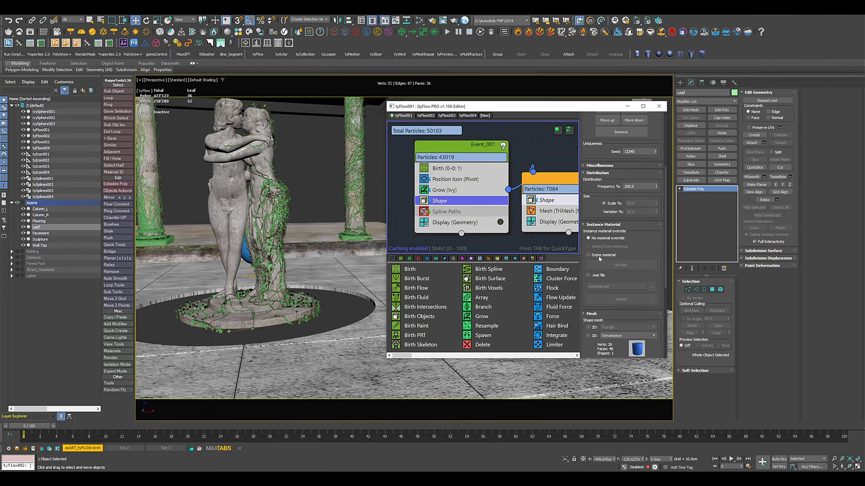
{"action": "scroll", "coordinate": [614, 160], "scroll_direction": "up", "scroll_amount": 5}
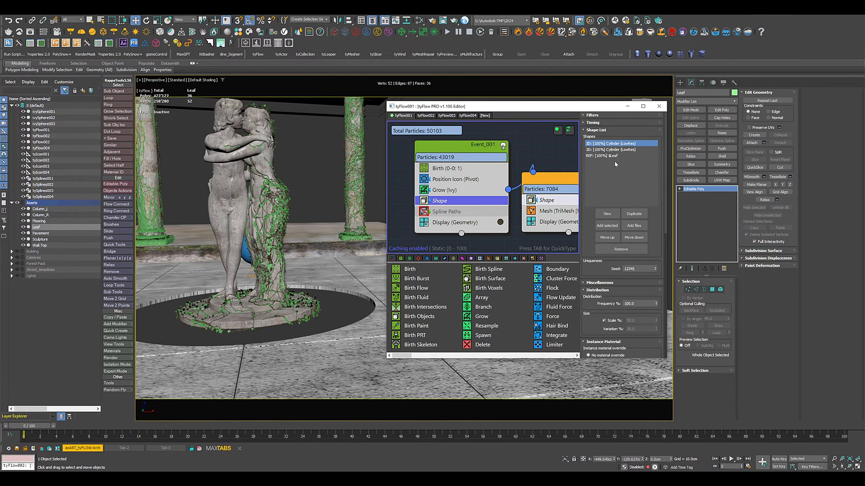
{"action": "scroll", "coordinate": [584, 210], "scroll_direction": "down", "scroll_amount": 5}
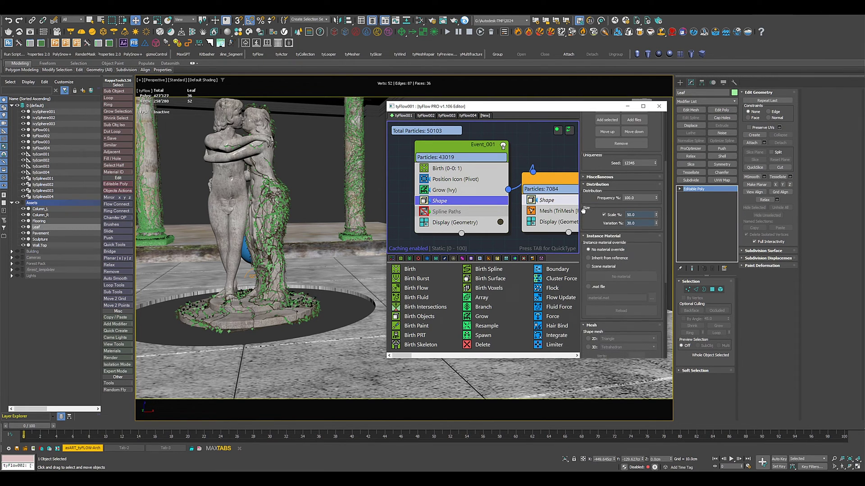
{"action": "left_click", "coordinate": [601, 259]}
Deselect the Leaf object, close the tyFlow editor and view the scene through the VRayCam001 camera
{"action": "left_click", "coordinate": [329, 166]}
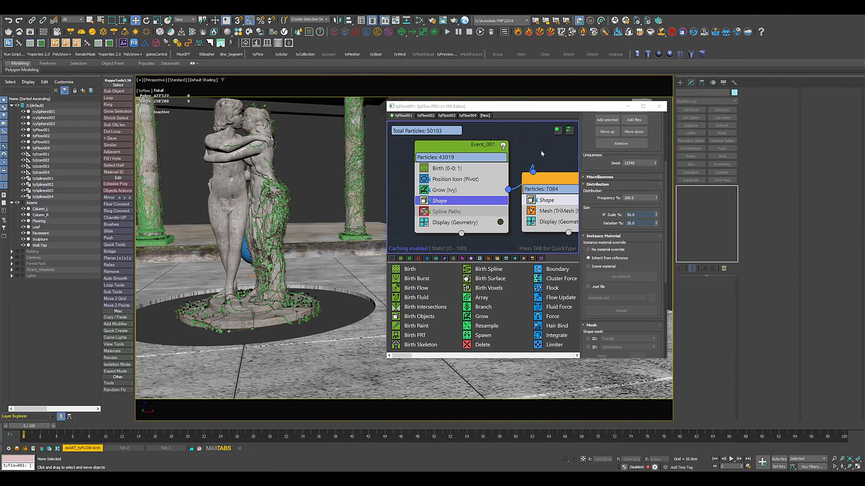
{"action": "left_click", "coordinate": [659, 106]}
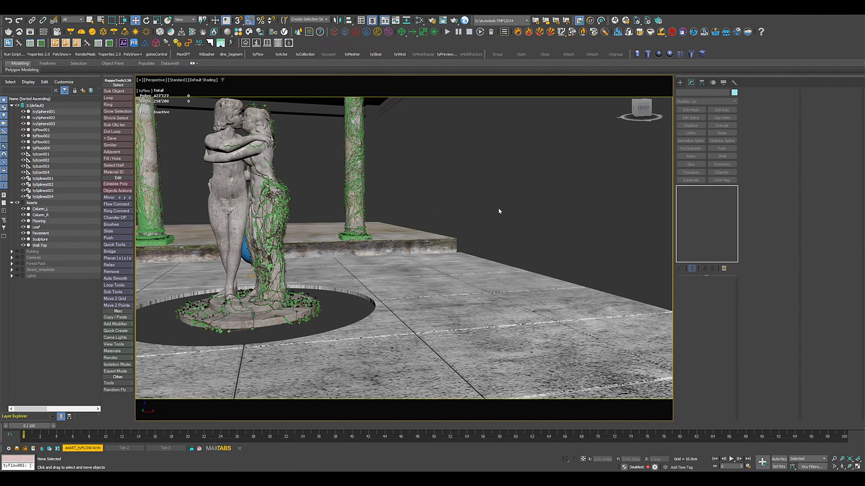
{"action": "key", "text": "z"}
{"action": "key", "text": "c"}
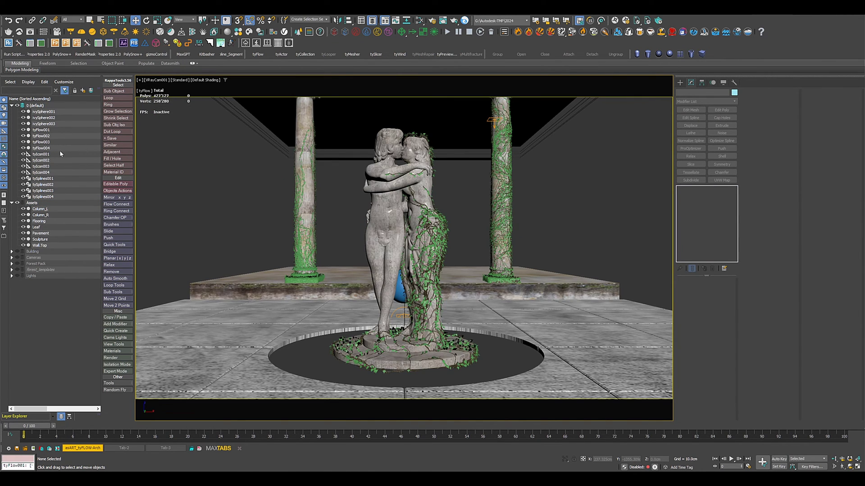
Collapse the default and Assets layers and unhide the Building and Forest Pack layers
{"action": "left_click", "coordinate": [12, 106]}
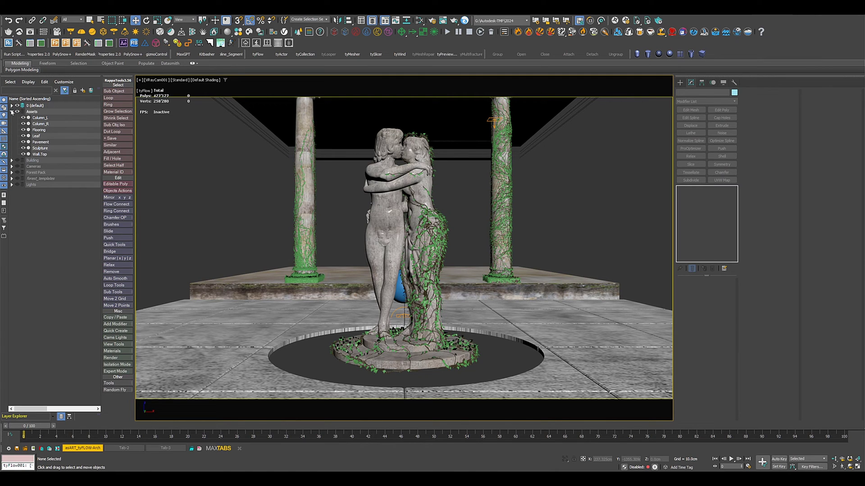
{"action": "left_click", "coordinate": [12, 112]}
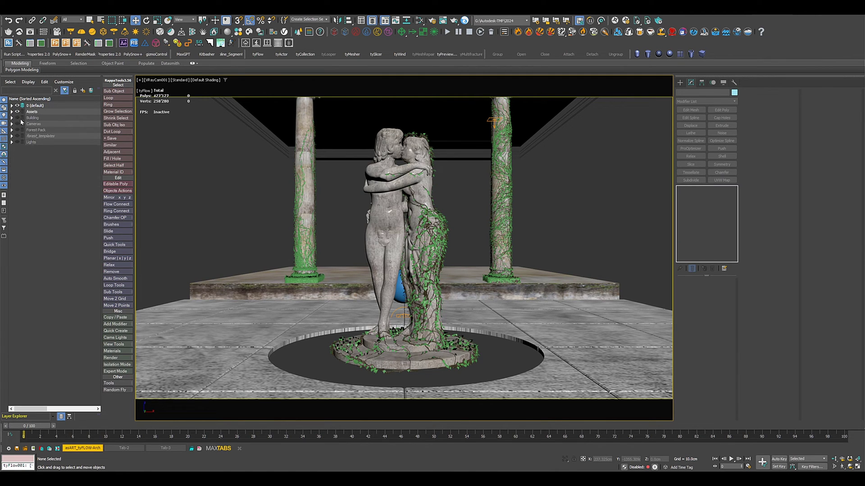
{"action": "left_click", "coordinate": [17, 118]}
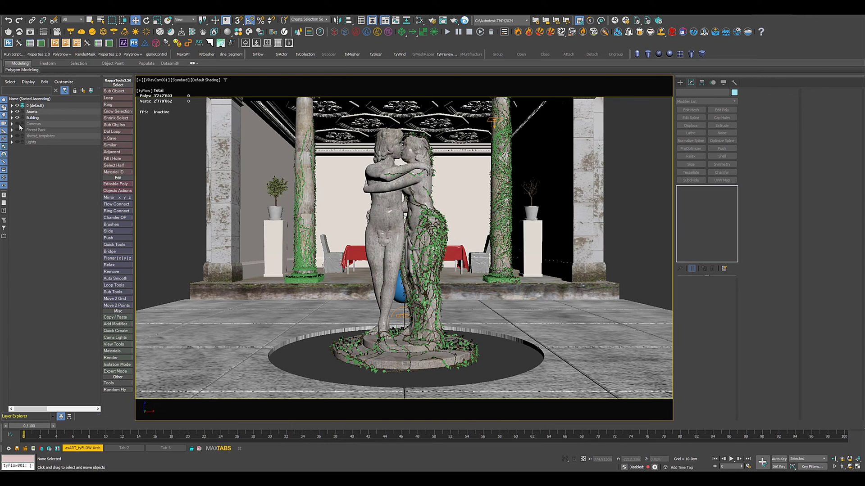
{"action": "left_click", "coordinate": [18, 130]}
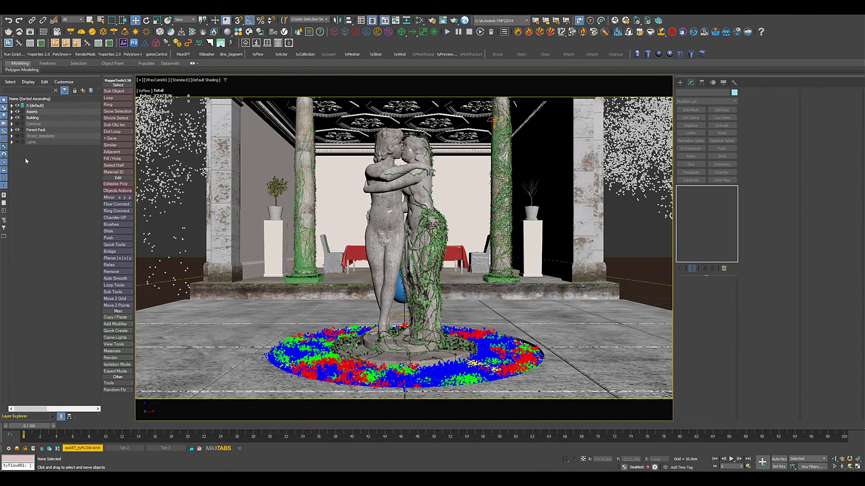
Bring up and minimise the V-Ray Frame Buffer, switch to the Chaos Vantage live view and examine the ivy leaves on the sculpture and columns
{"action": "left_click", "coordinate": [30, 32]}
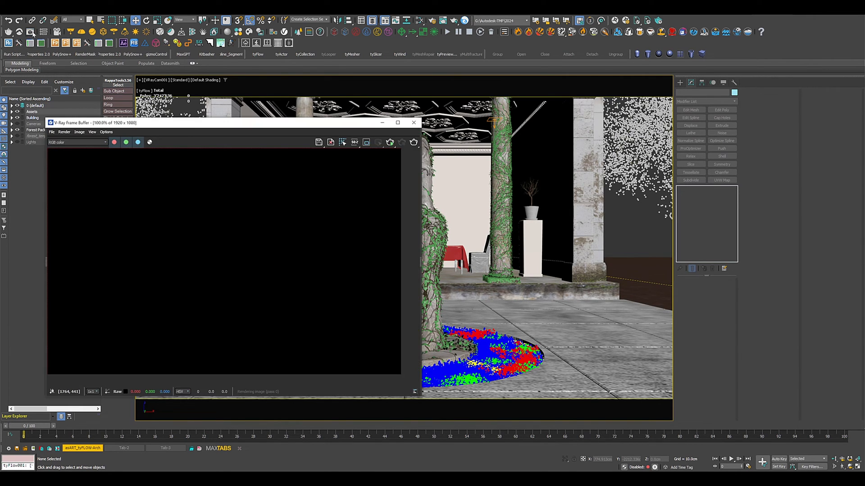
{"action": "left_click", "coordinate": [381, 124]}
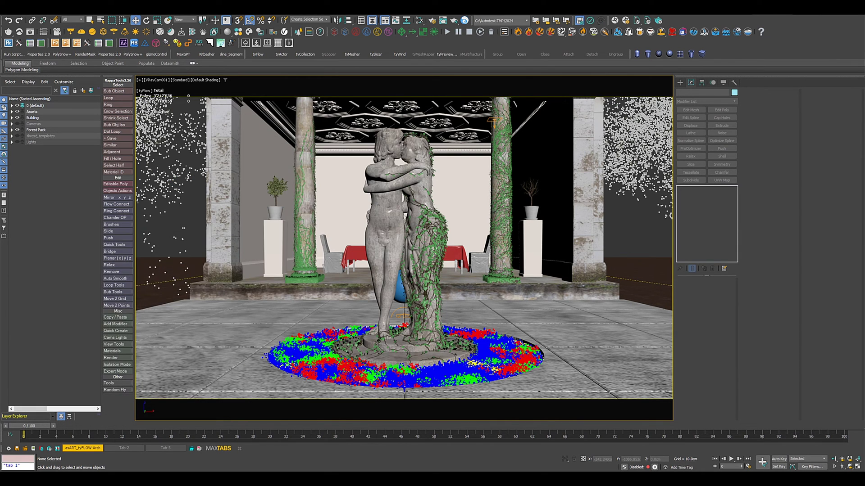
{"action": "left_click_drag", "start_coordinate": [863, 62], "coordinate": [498, 59]}
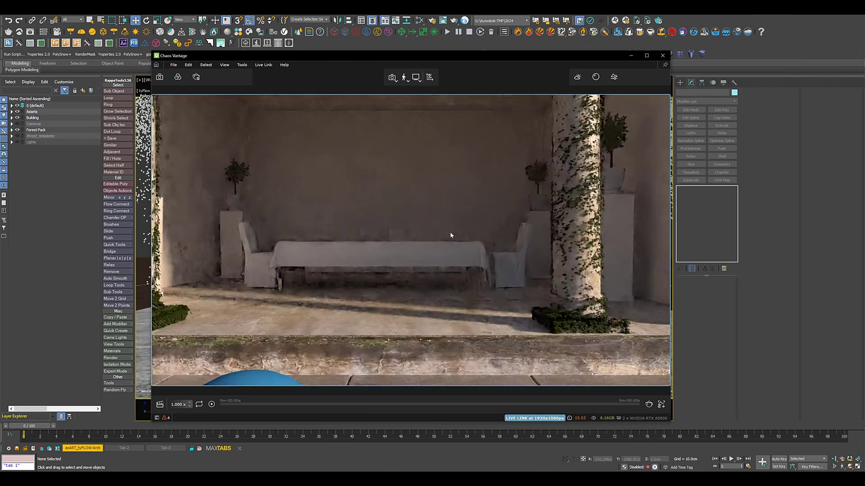
{"action": "scroll", "coordinate": [444, 234], "scroll_direction": "up", "scroll_amount": 2}
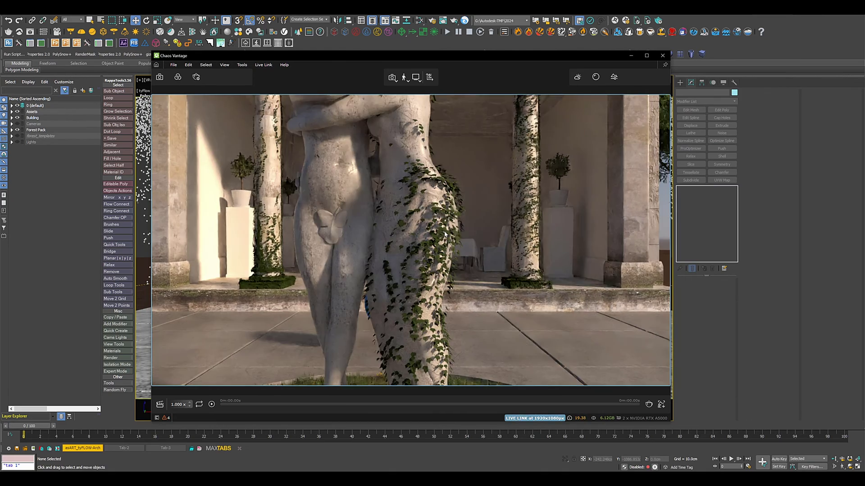
{"action": "scroll", "coordinate": [445, 233], "scroll_direction": "up", "scroll_amount": 6}
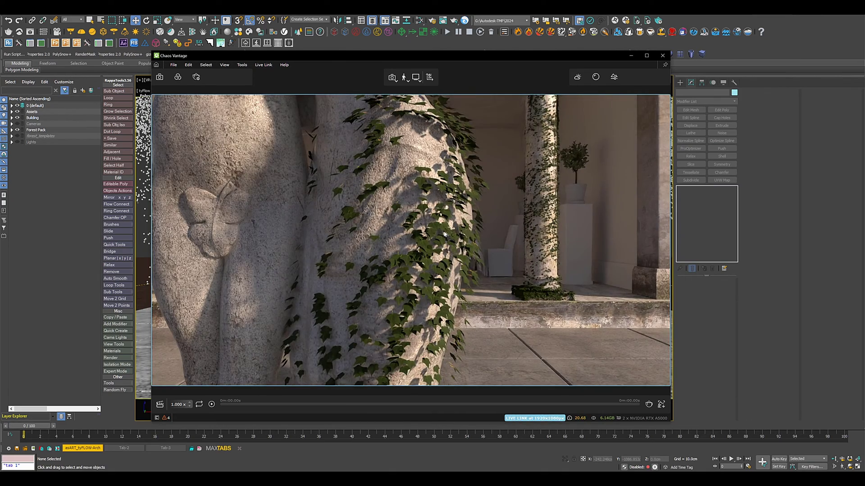
{"action": "scroll", "coordinate": [444, 234], "scroll_direction": "up", "scroll_amount": 5}
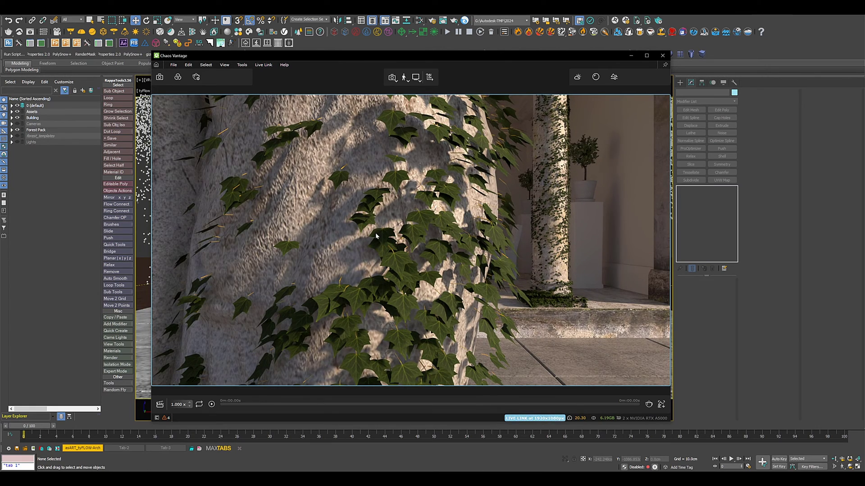
{"action": "scroll", "coordinate": [376, 235], "scroll_direction": "down", "scroll_amount": 10}
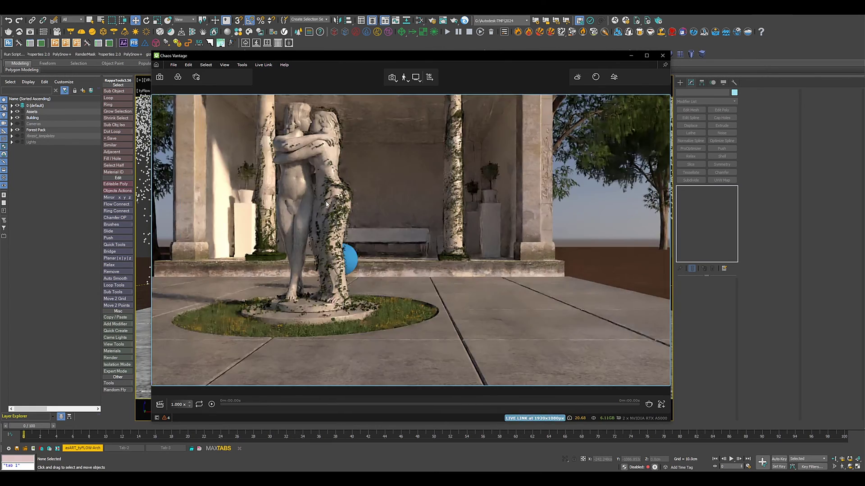
{"action": "scroll", "coordinate": [327, 204], "scroll_direction": "down", "scroll_amount": 5}
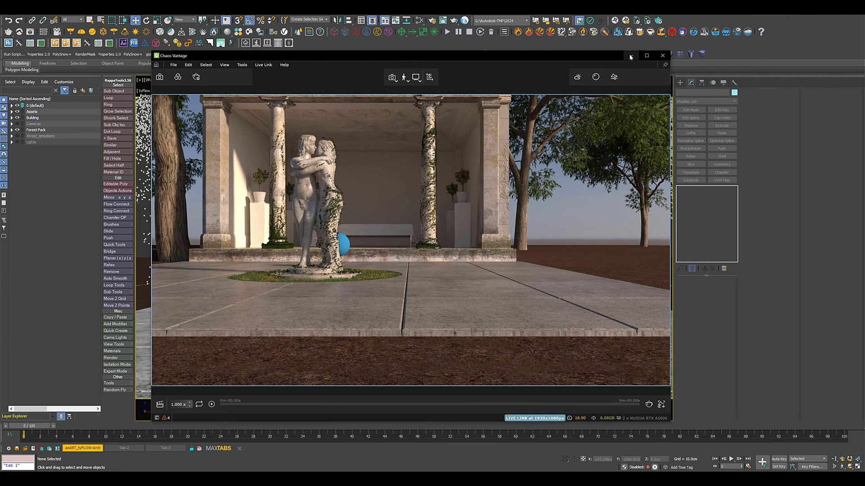
{"action": "left_click", "coordinate": [630, 56]}
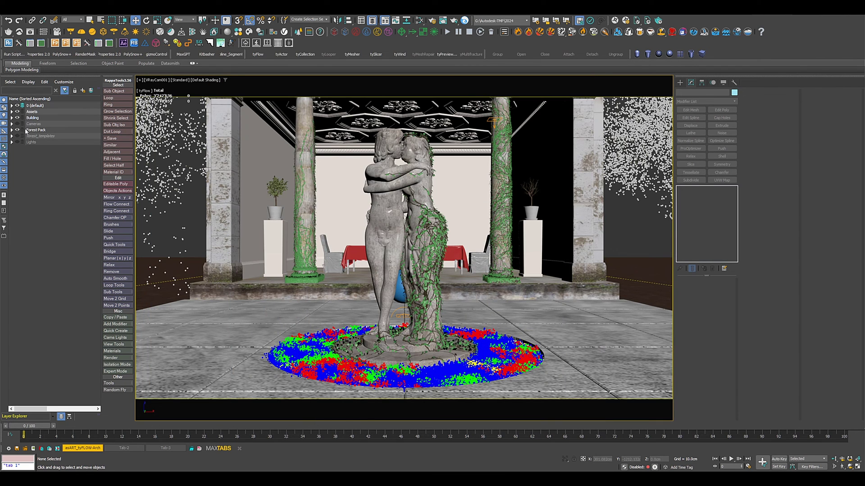
Enable the Spline Paths operator in Event_001 of tyFlow001
{"action": "left_click", "coordinate": [12, 106]}
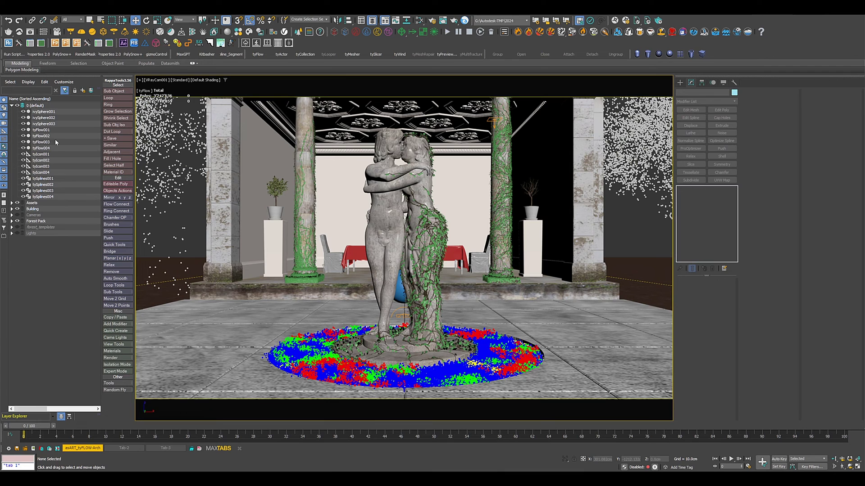
{"action": "left_click", "coordinate": [45, 131]}
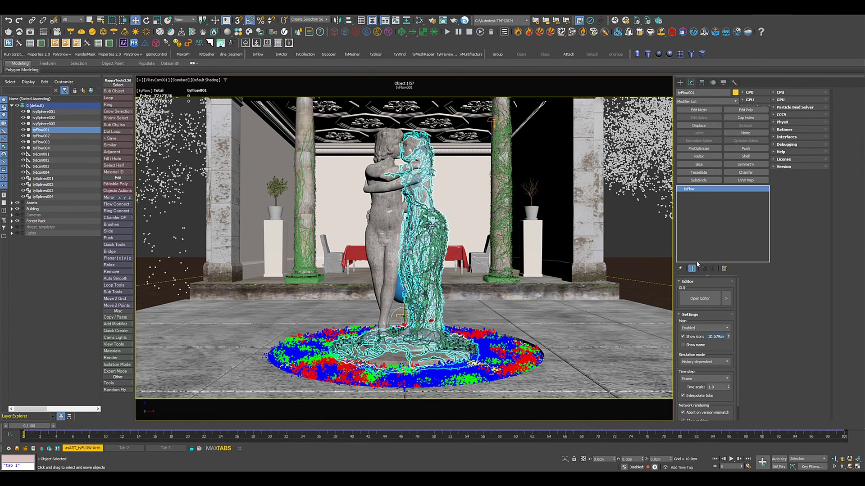
{"action": "left_click", "coordinate": [711, 301]}
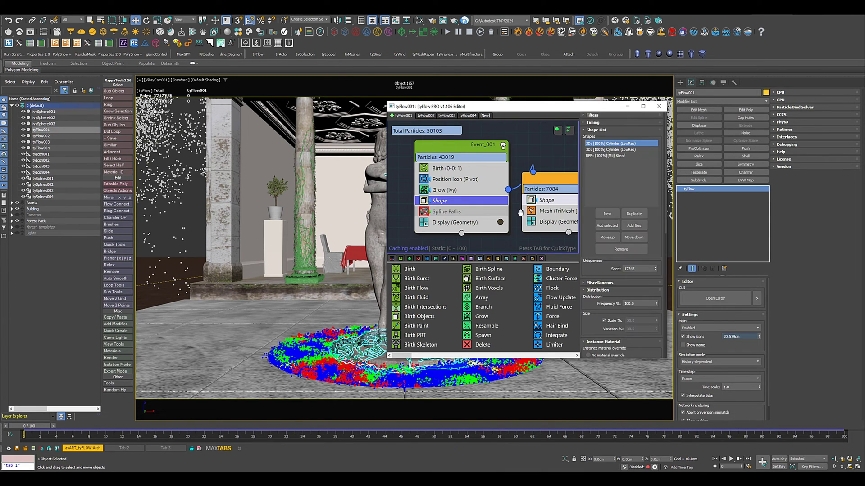
{"action": "left_click", "coordinate": [424, 212]}
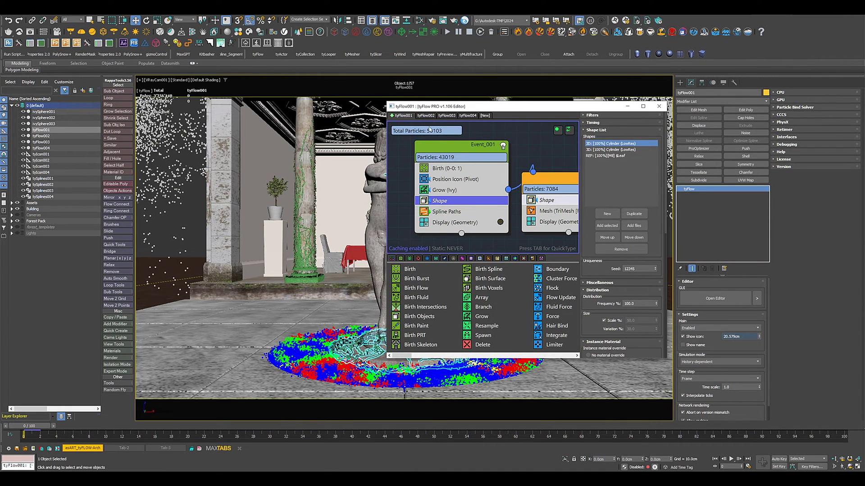
{"action": "left_click", "coordinate": [423, 222]}
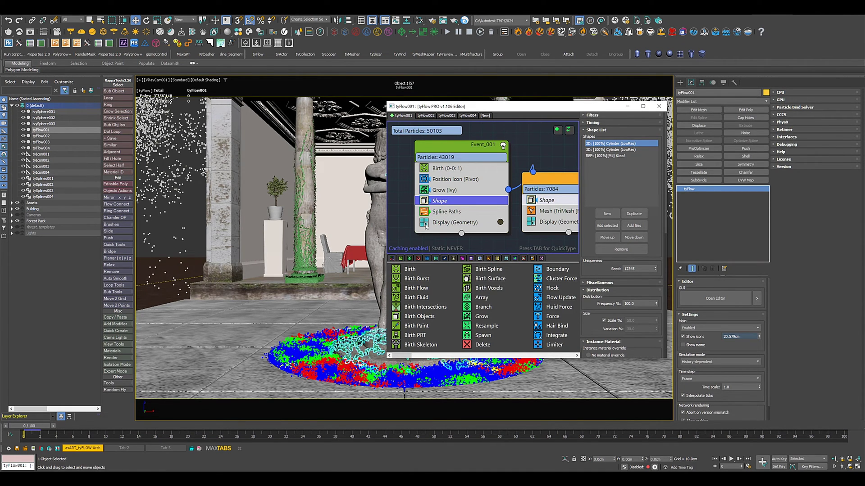
Enable the Spline Paths operators in tyFlow002, tyFlow003 and tyFlow004, close the tyFlow editor and clear the selection
{"action": "left_click", "coordinate": [426, 116]}
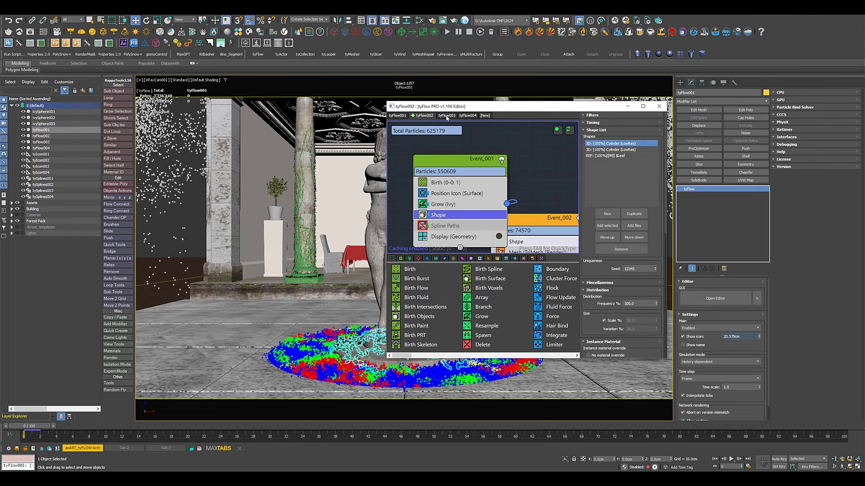
{"action": "left_click", "coordinate": [467, 116]}
{"action": "left_click", "coordinate": [659, 107]}
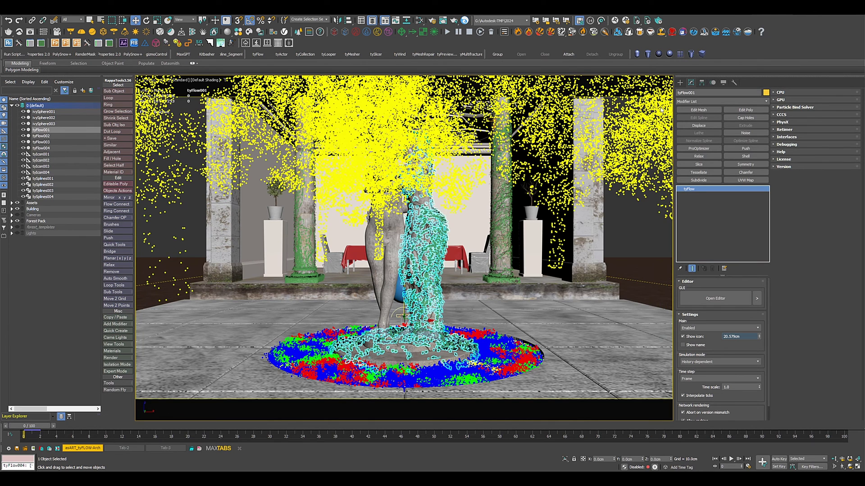
{"action": "left_click", "coordinate": [629, 234]}
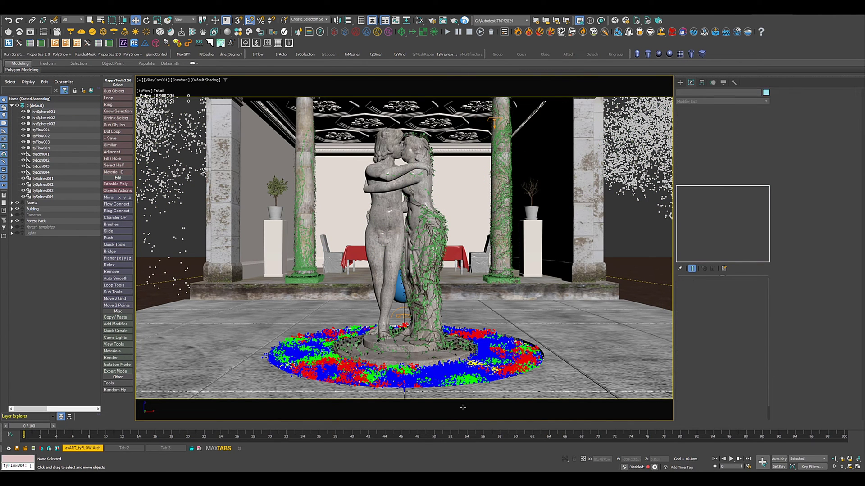
Switch to Chaos Vantage and examine the thickness of the ivy branches on the sculpture up close
{"action": "key", "text": "alt+Tab"}
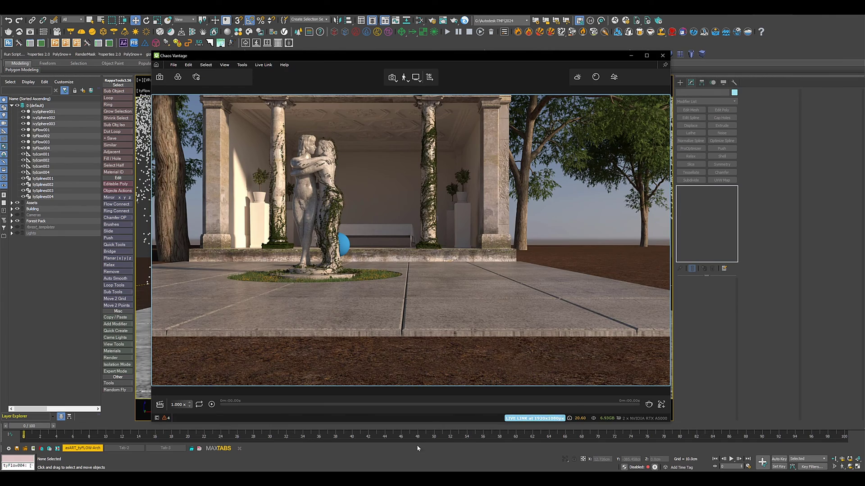
{"action": "scroll", "coordinate": [332, 191], "scroll_direction": "up", "scroll_amount": 2}
{"action": "scroll", "coordinate": [333, 191], "scroll_direction": "up", "scroll_amount": 3}
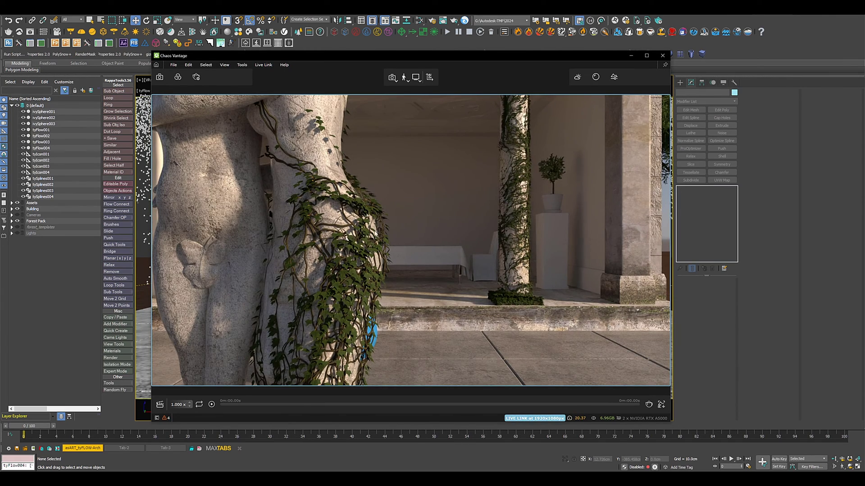
{"action": "middle_click_drag", "start_coordinate": [374, 224], "coordinate": [476, 217]}
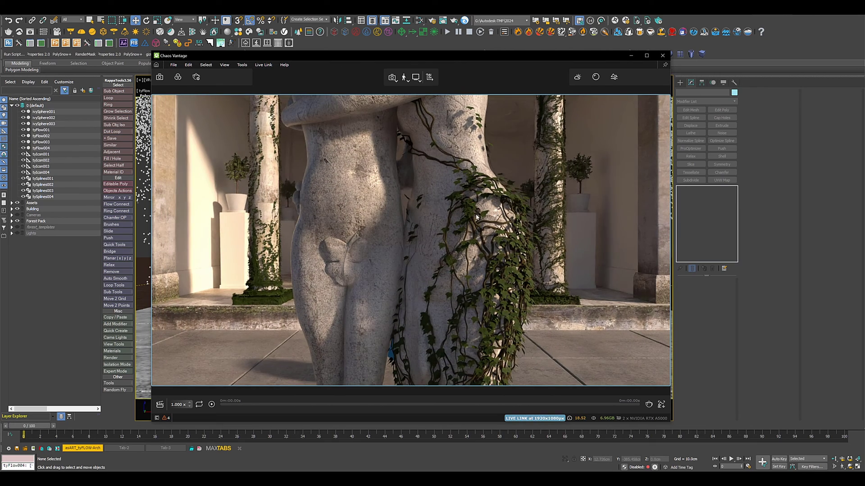
Return to 3ds Max and set the tySplineMesher radius of tySplines001 and tySplines002 to 0.3 cm
{"action": "left_click", "coordinate": [51, 179]}
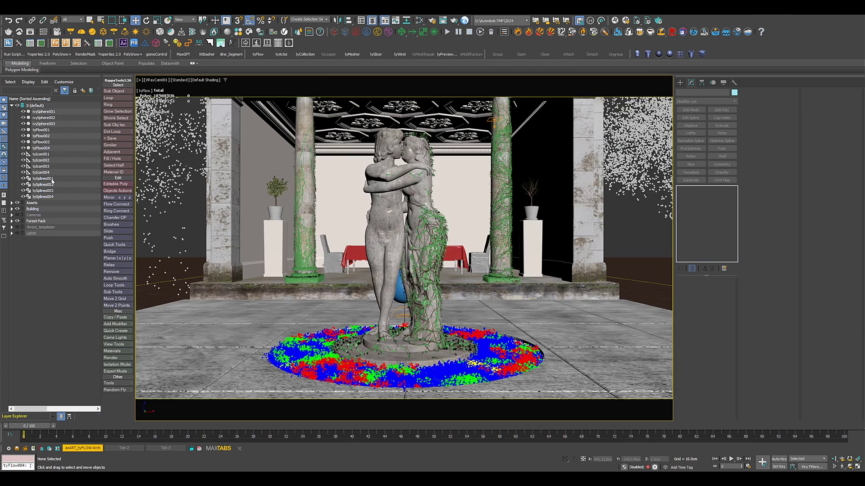
{"action": "left_click", "coordinate": [51, 179]}
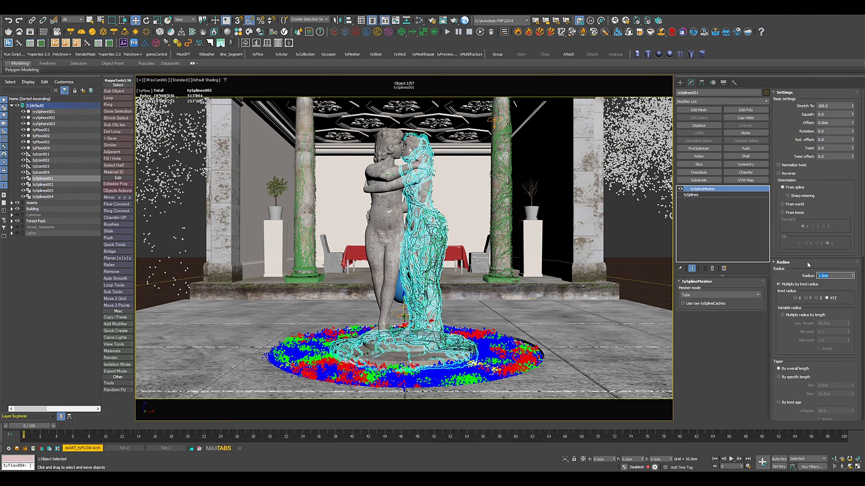
{"action": "type", "text": "0.3"}
{"action": "key", "text": "Return"}
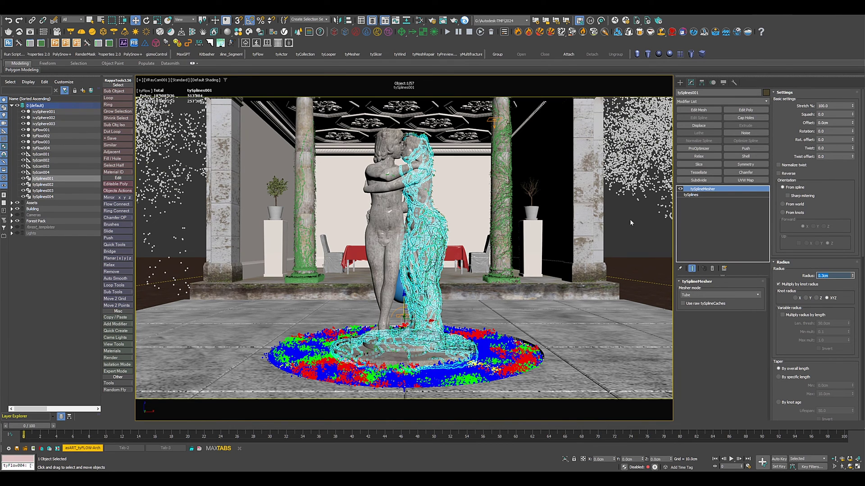
{"action": "left_click", "coordinate": [45, 185]}
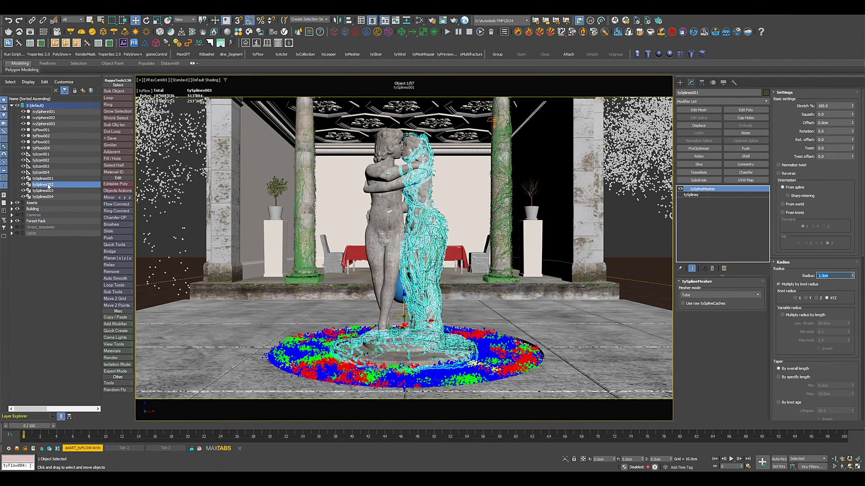
{"action": "double_click", "coordinate": [832, 276]}
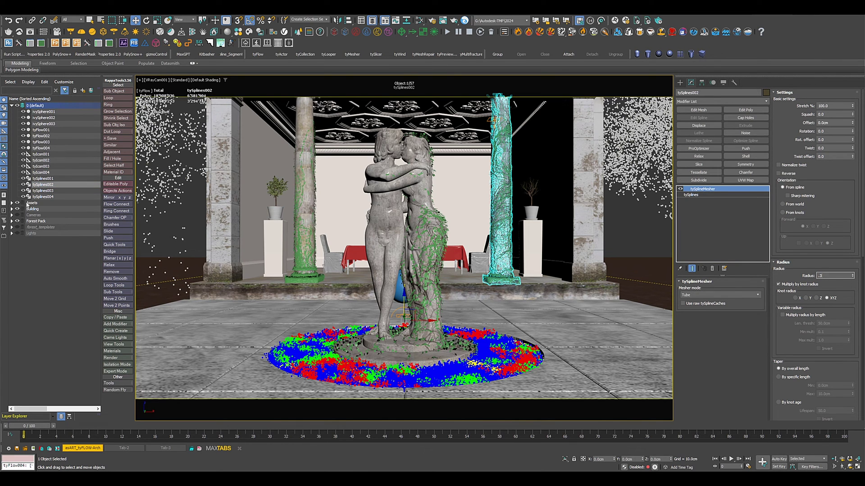
{"action": "type", "text": ".3"}
{"action": "key", "text": "Return"}
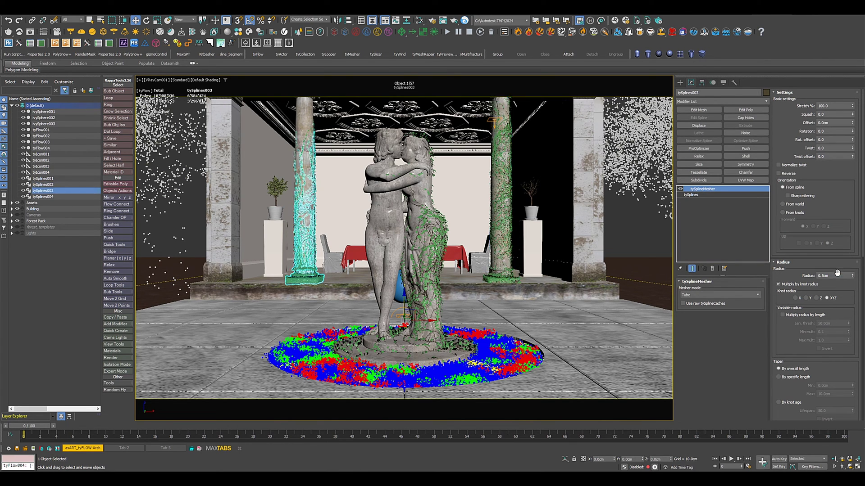
Set the tySplineMesher radius of tySplines003 and tySplines004 to 0.3 cm
{"action": "double_click", "coordinate": [835, 274]}
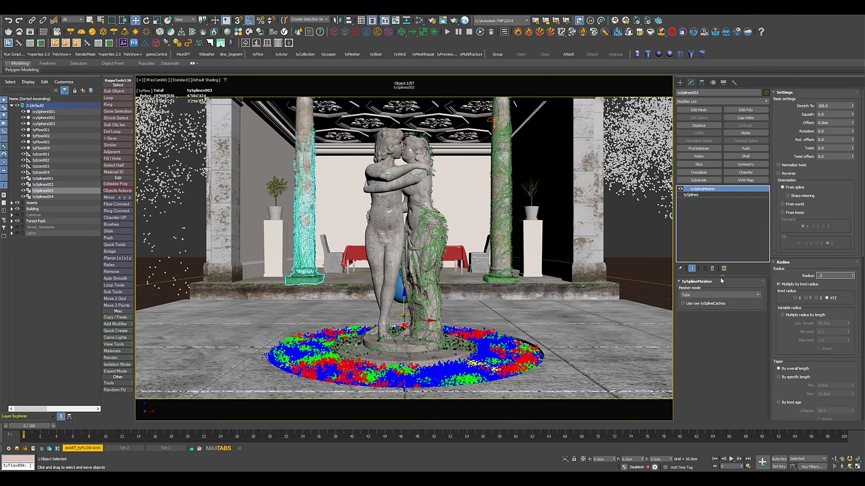
{"action": "type", "text": ".3"}
{"action": "key", "text": "Return"}
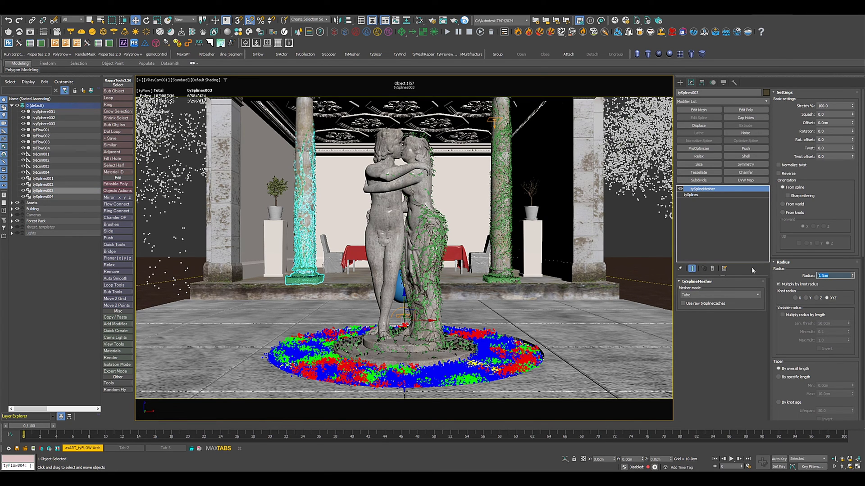
{"action": "key", "text": "Down"}
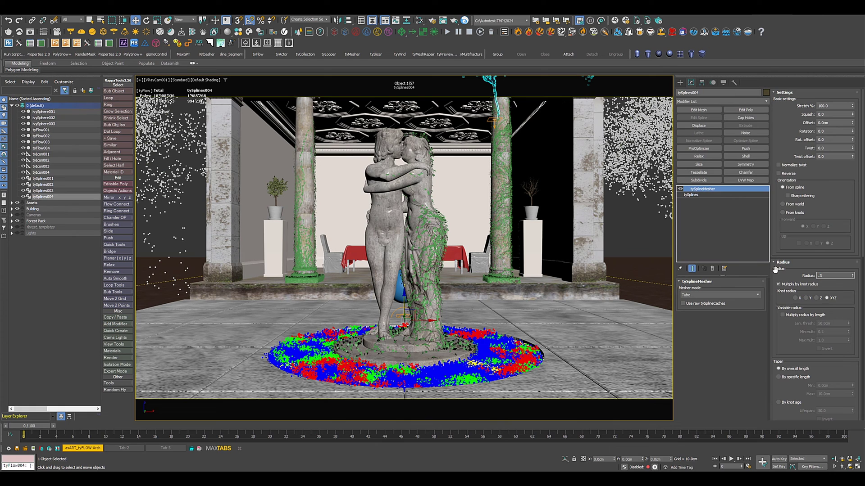
{"action": "type", "text": ".3"}
{"action": "key", "text": "Return"}
Switch to Chaos Vantage, pin its window on top and view the thinner ivy branches
{"action": "key", "text": "alt+Tab"}
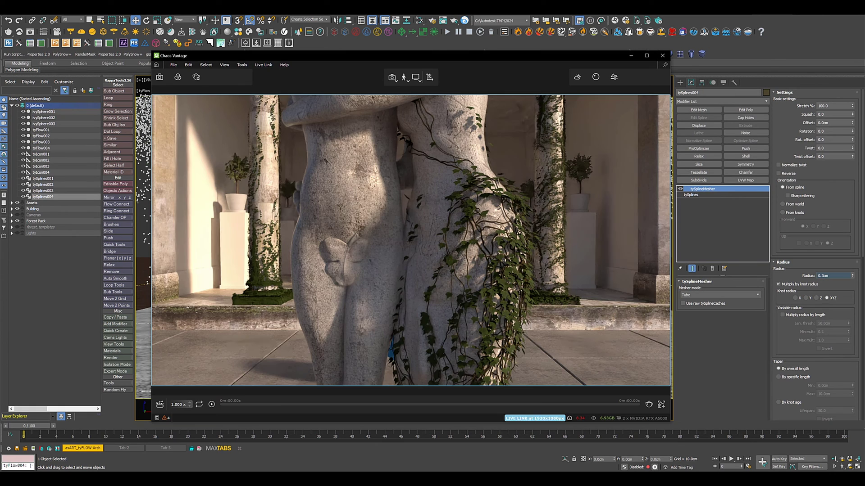
{"action": "left_click", "coordinate": [666, 65]}
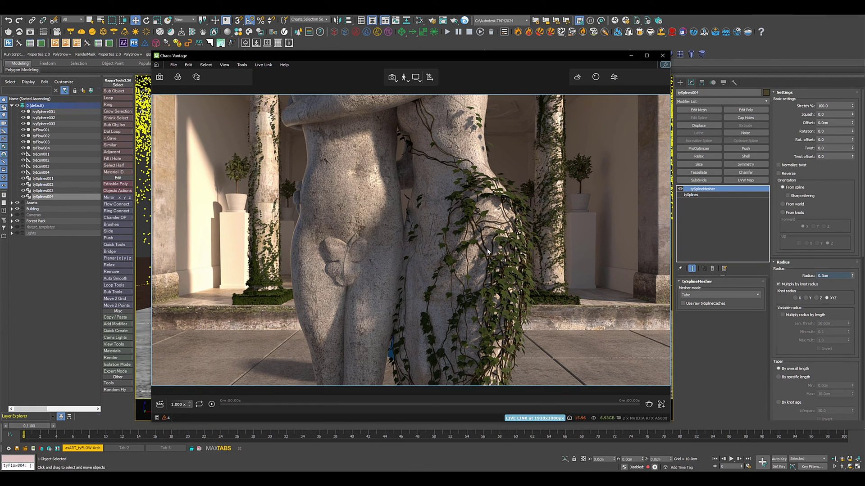
Examine the thinner ivy branches on the sculpture up close, and survey the ivy growth around the building in the live render
{"action": "scroll", "coordinate": [489, 248], "scroll_direction": "up", "scroll_amount": 3}
{"action": "right_click_drag", "start_coordinate": [488, 248], "coordinate": [540, 245]}
{"action": "scroll", "coordinate": [543, 243], "scroll_direction": "down", "scroll_amount": 3}
{"action": "scroll", "coordinate": [543, 243], "scroll_direction": "down", "scroll_amount": 3}
{"action": "middle_click_drag", "start_coordinate": [373, 228], "coordinate": [266, 216]}
{"action": "middle_click_drag", "start_coordinate": [522, 210], "coordinate": [446, 218]}
{"action": "right_click_drag", "start_coordinate": [462, 219], "coordinate": [470, 166]}
{"action": "middle_click_drag", "start_coordinate": [531, 162], "coordinate": [425, 268]}
{"action": "left_click_drag", "start_coordinate": [519, 170], "coordinate": [444, 196]}
{"action": "middle_click_drag", "start_coordinate": [453, 203], "coordinate": [543, 259]}
{"action": "scroll", "coordinate": [430, 231], "scroll_direction": "up", "scroll_amount": 5}
{"action": "scroll", "coordinate": [428, 233], "scroll_direction": "up", "scroll_amount": 2}
{"action": "scroll", "coordinate": [428, 232], "scroll_direction": "down", "scroll_amount": 7}
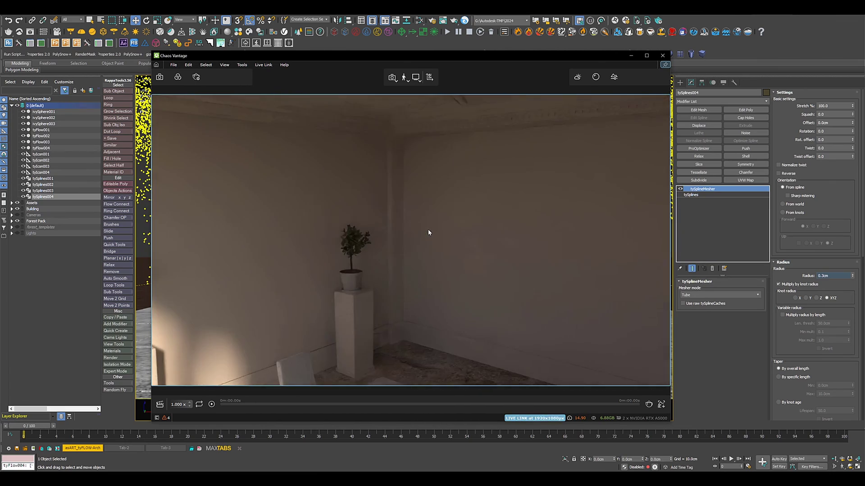
Inspect the ivy leaves and branches on the column up close, and pull back to view the whole building with the sculpture
{"action": "middle_click_drag", "start_coordinate": [451, 219], "coordinate": [466, 216]}
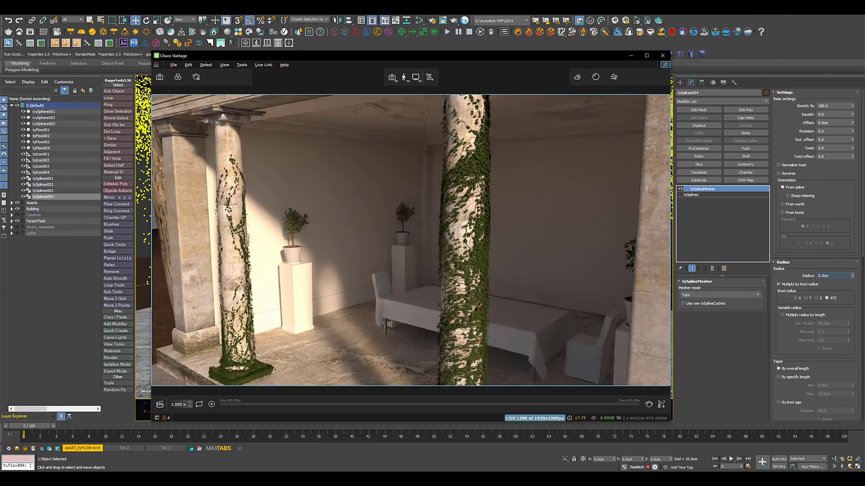
{"action": "scroll", "coordinate": [465, 215], "scroll_direction": "up", "scroll_amount": 4}
{"action": "key", "text": "w"}
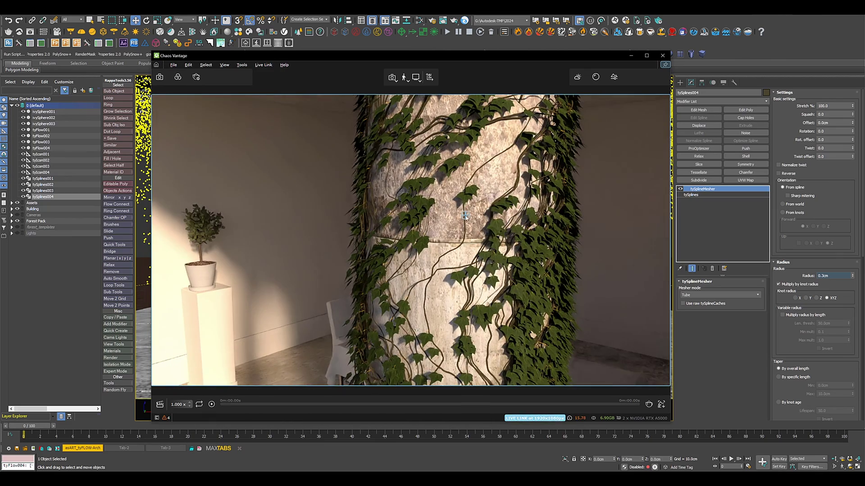
{"action": "key", "text": "s"}
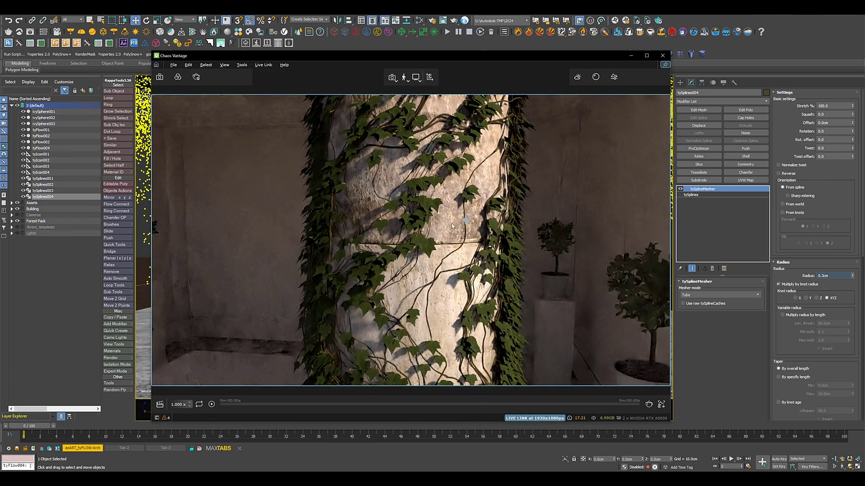
{"action": "key", "text": "s"}
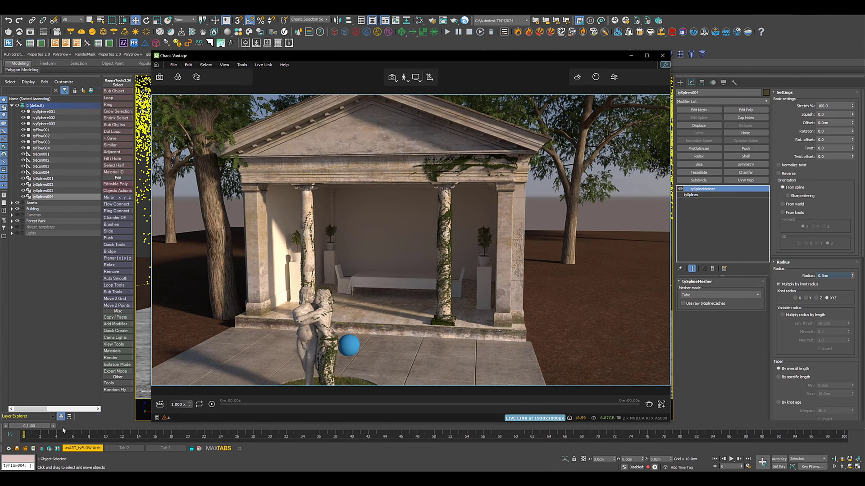
Switch to 3ds Max and move the timeline to frame 1
{"action": "left_click", "coordinate": [53, 426]}
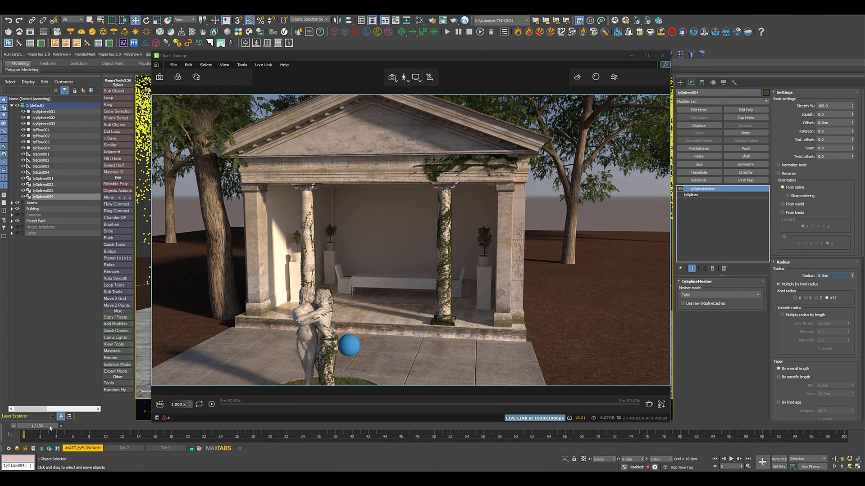